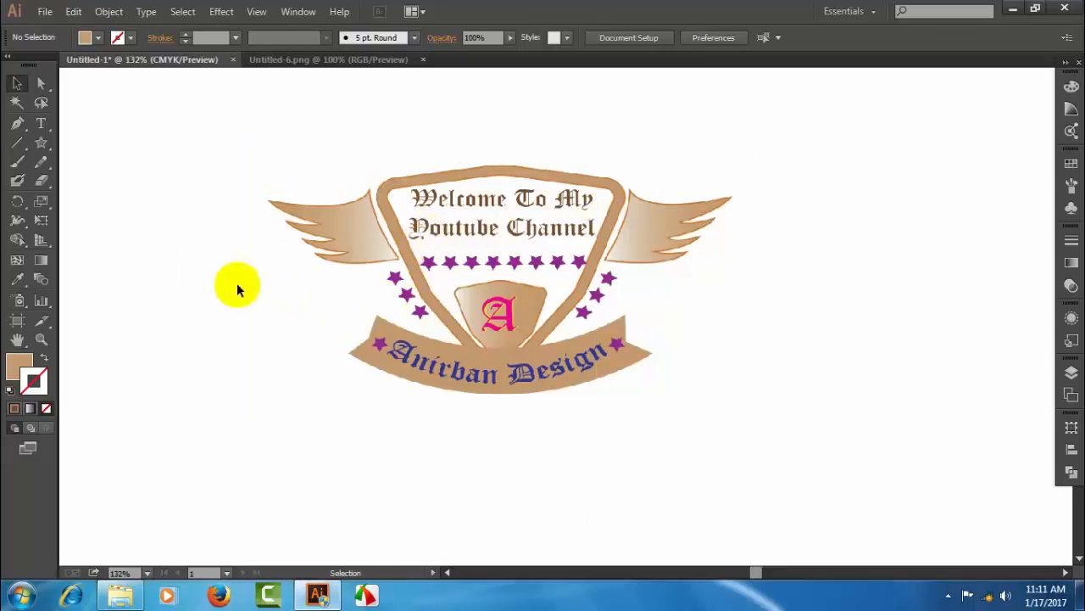
- Scale down the reference logo image and place it in the upper right of the artboard
left_click_drag(522, 263, 792, 208)
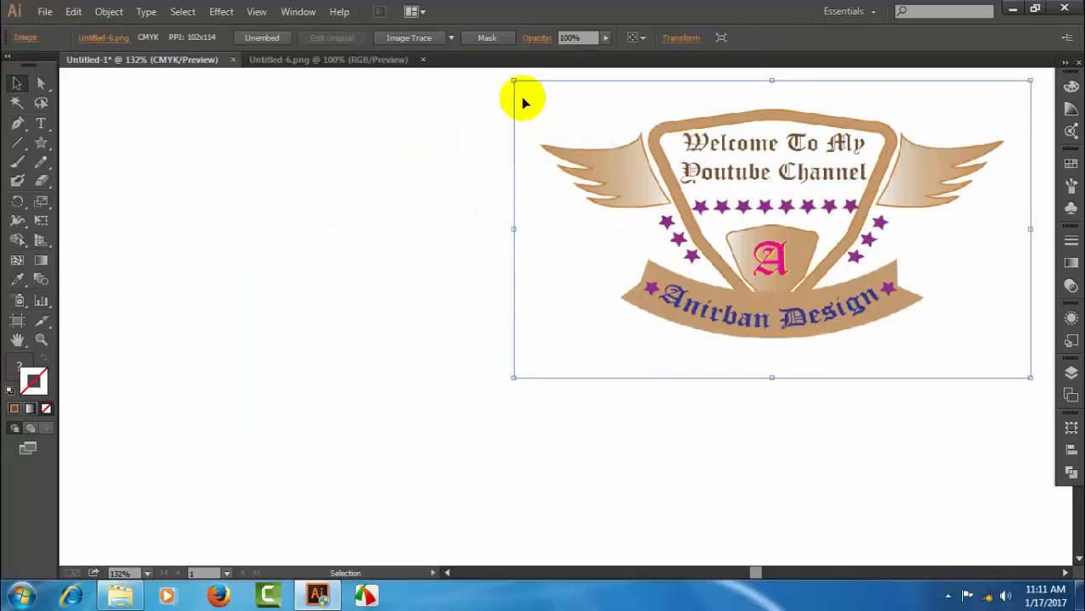
left_click_drag(513, 81, 692, 161)
left_click_drag(843, 244, 848, 164)
left_click(530, 228)
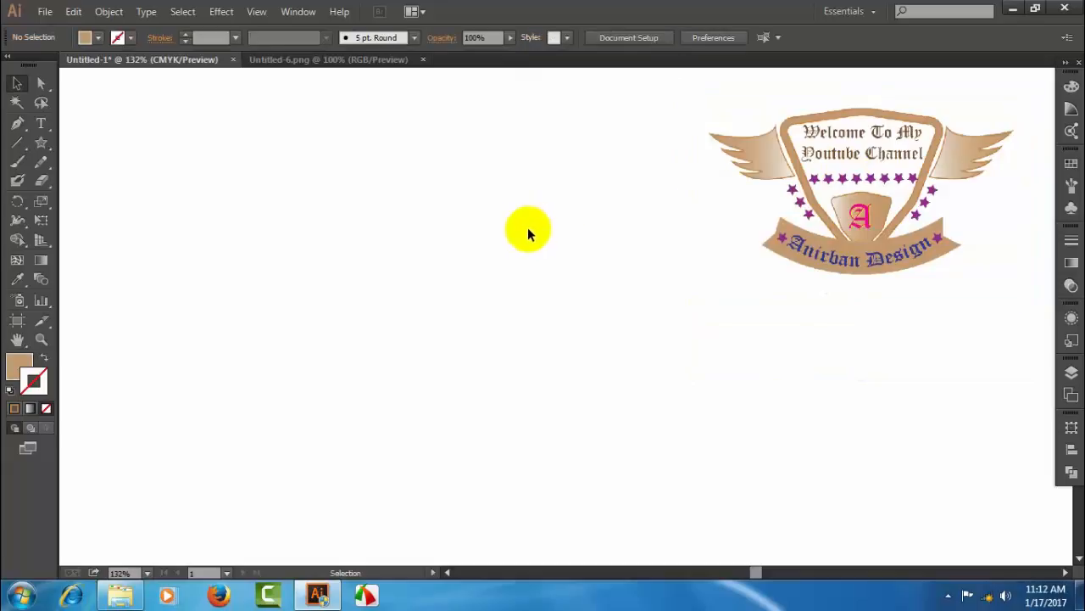
left_click(772, 199)
left_click(385, 236)
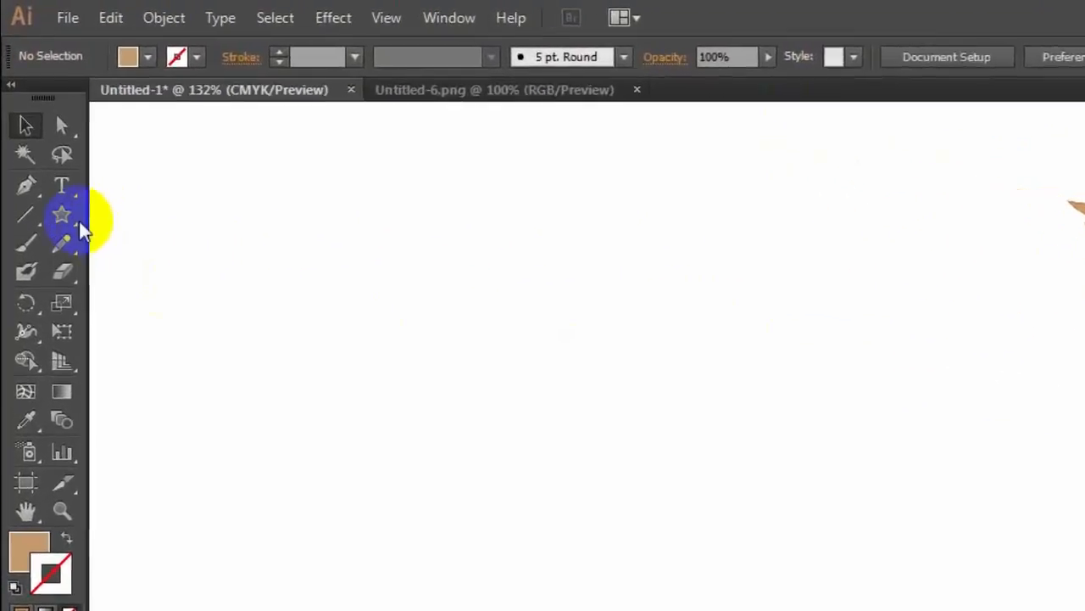
- Create a 3-point star with Radius 1 of 100 pt and Radius 2 of 200 pt, and place it beside the reference logo
left_click(47, 164)
mouse_move(64, 243)
left_mouse_down()
mouse_move(157, 365)
mouse_move(76, 237)
left_mouse_up()
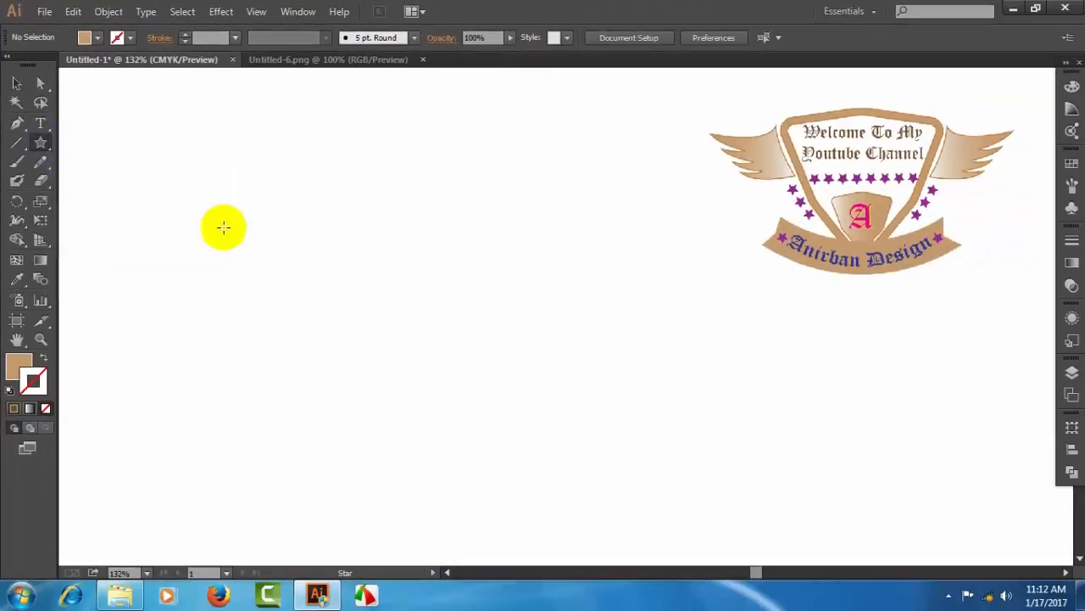
left_click(418, 292)
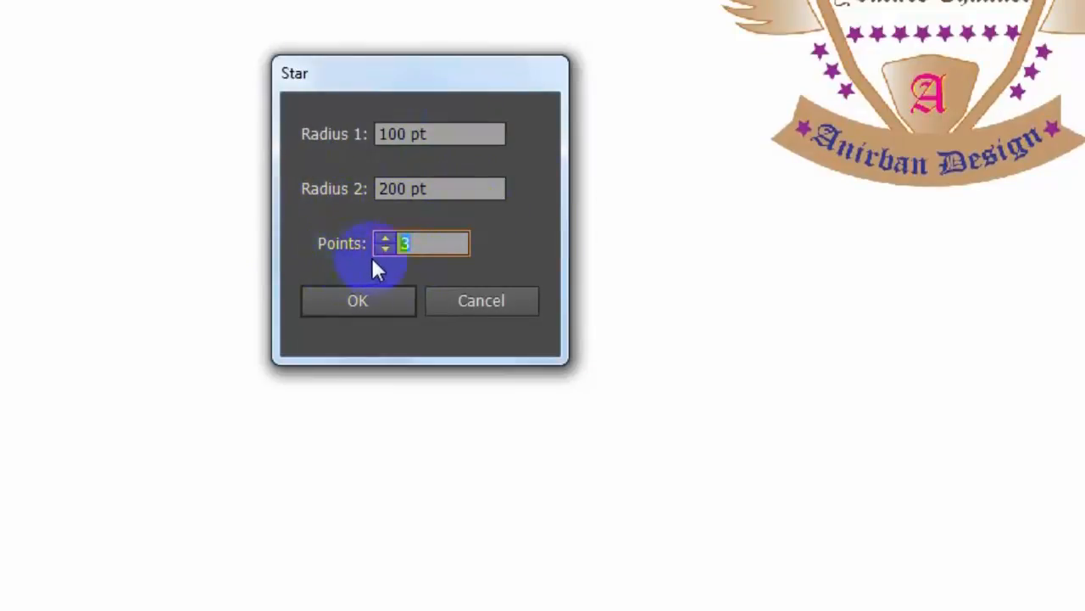
left_click(357, 300)
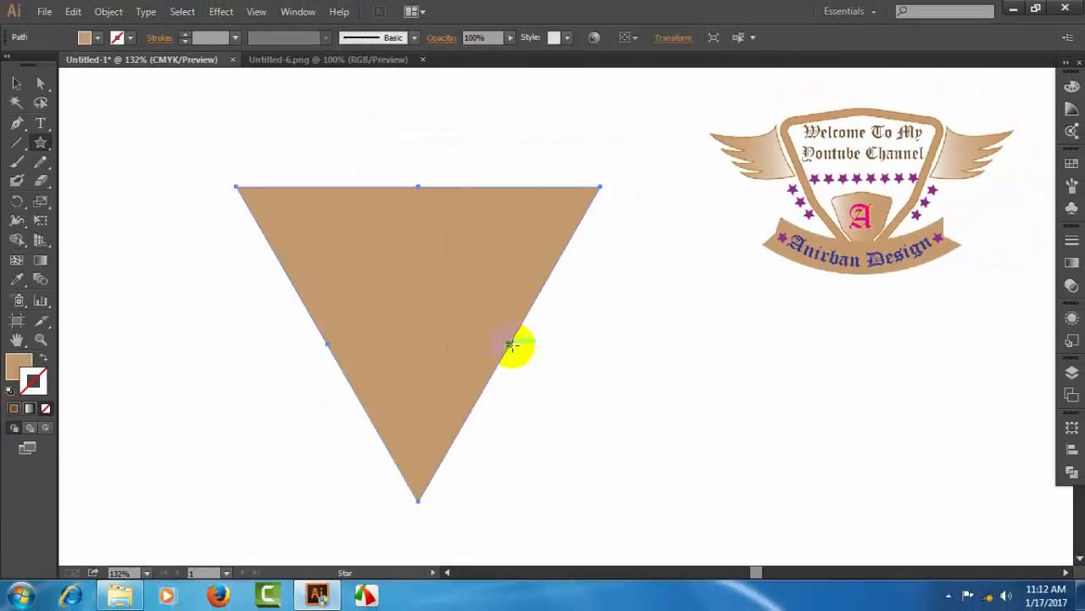
left_click(17, 83)
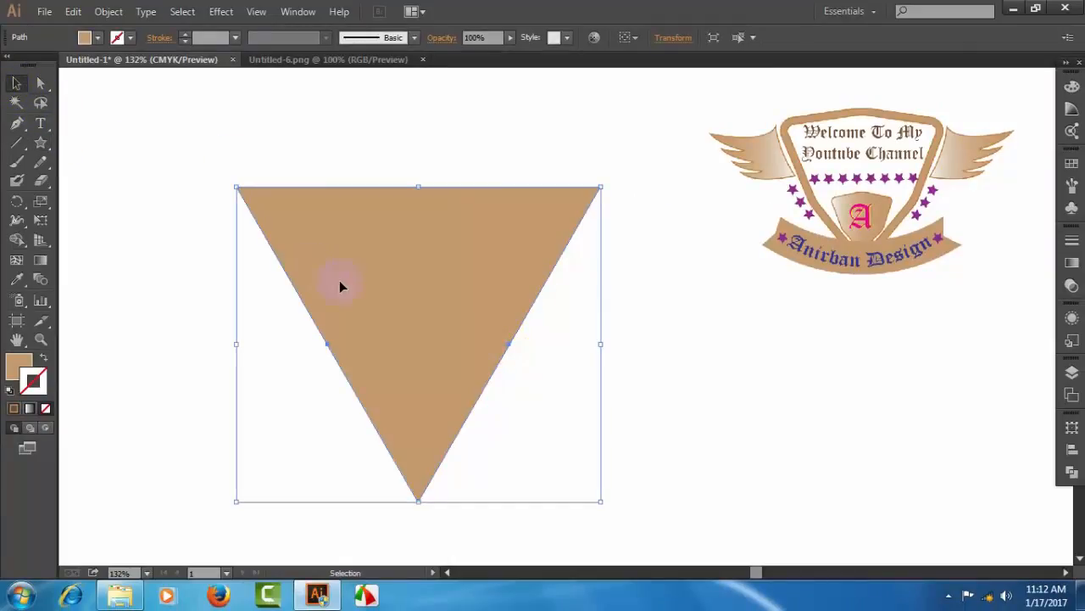
left_click_drag(339, 284, 363, 309)
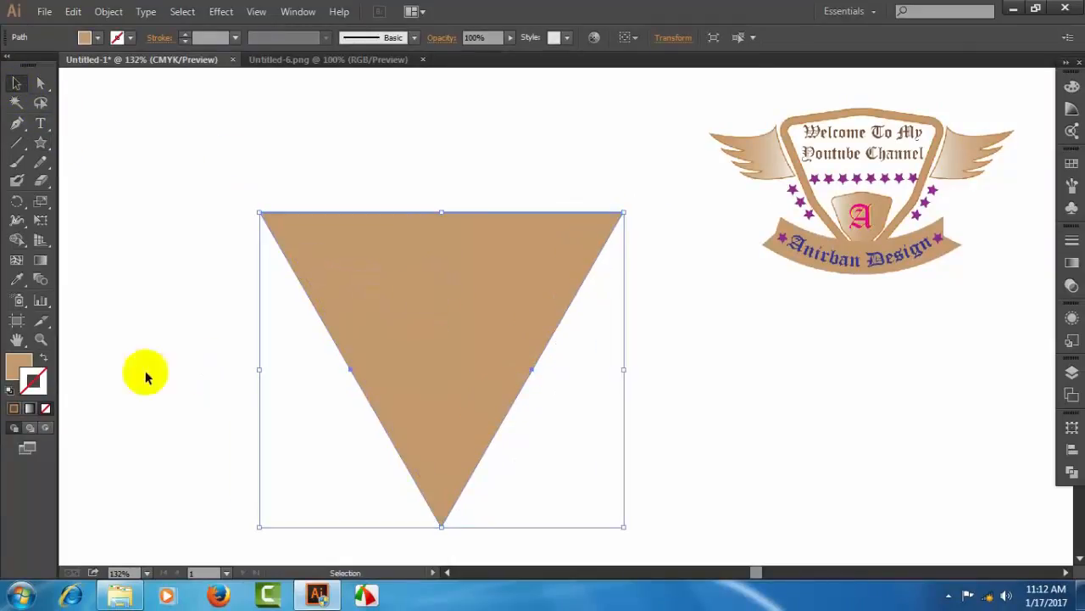
- Remove the triangle's fill and give it a tan brown stroke from the swatches
left_click(23, 367)
left_click(46, 407)
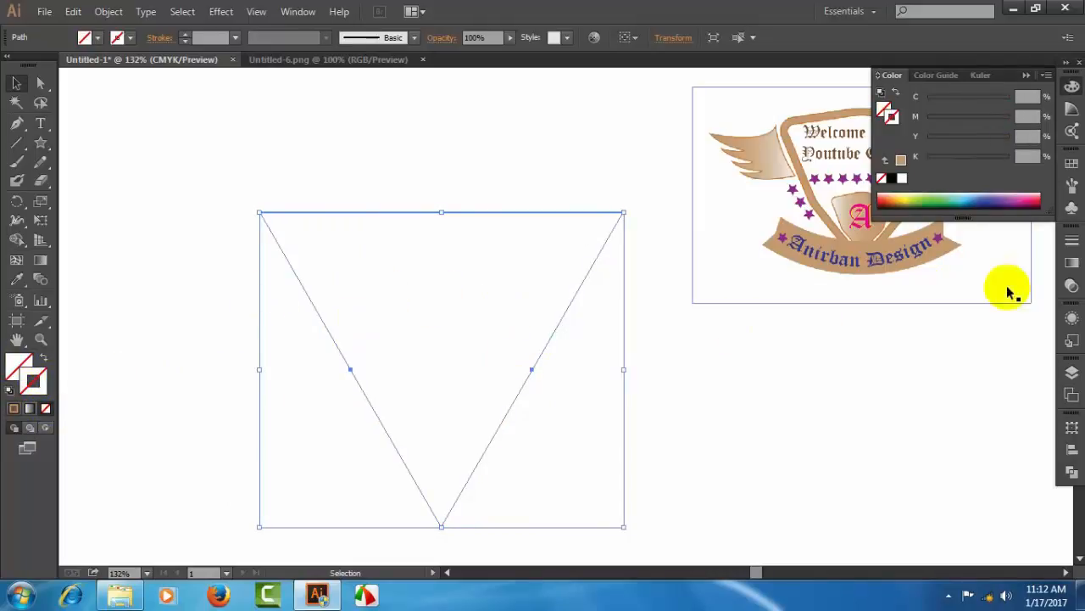
left_click(1070, 163)
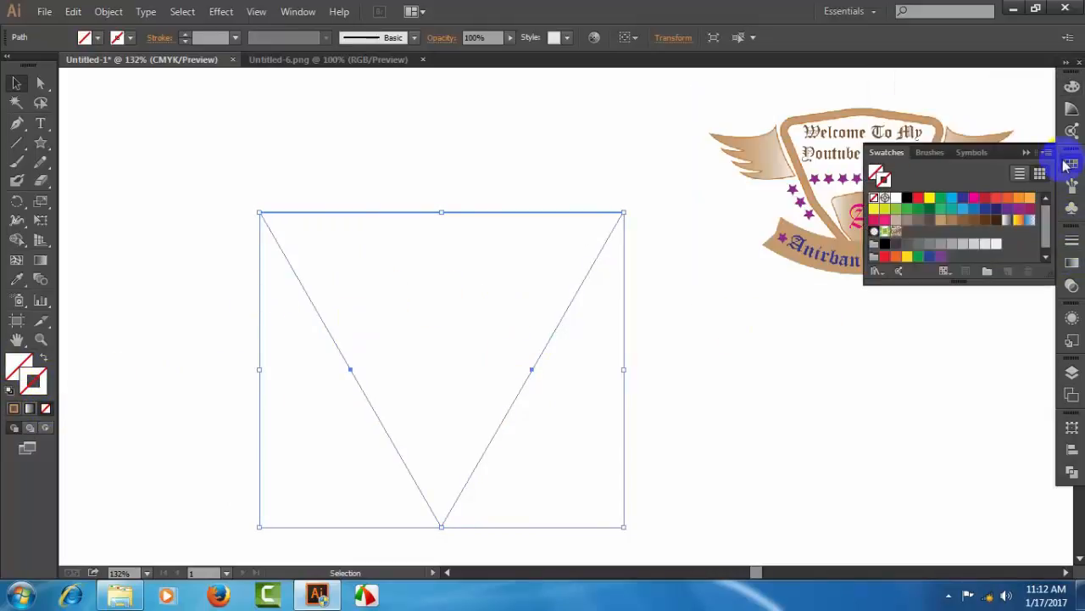
left_click(938, 220)
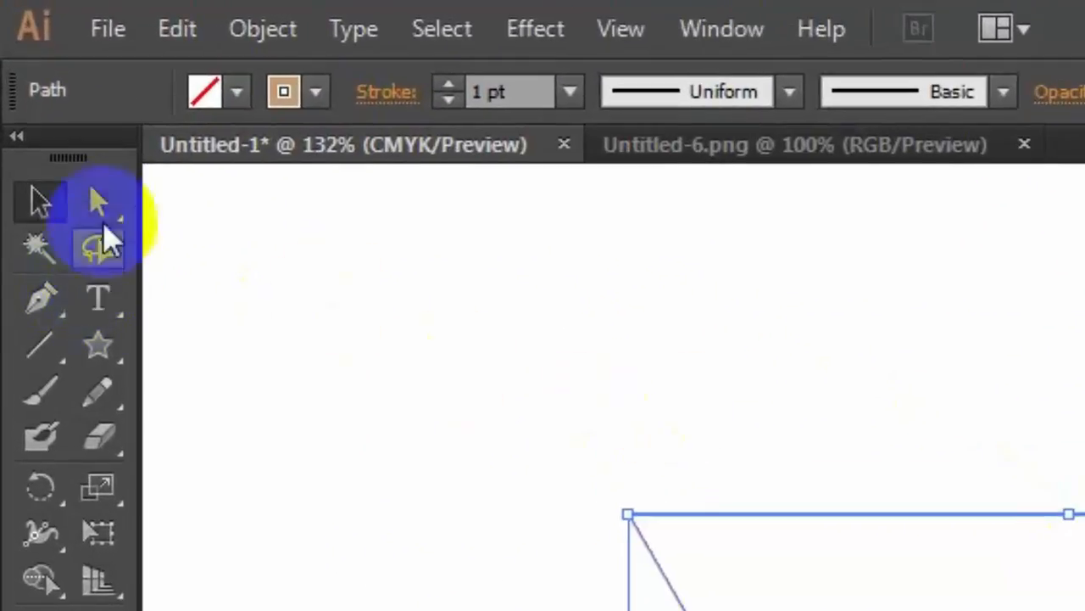
- Round all three corners of the triangle to a radius of about 15.8 pt
left_click(98, 201)
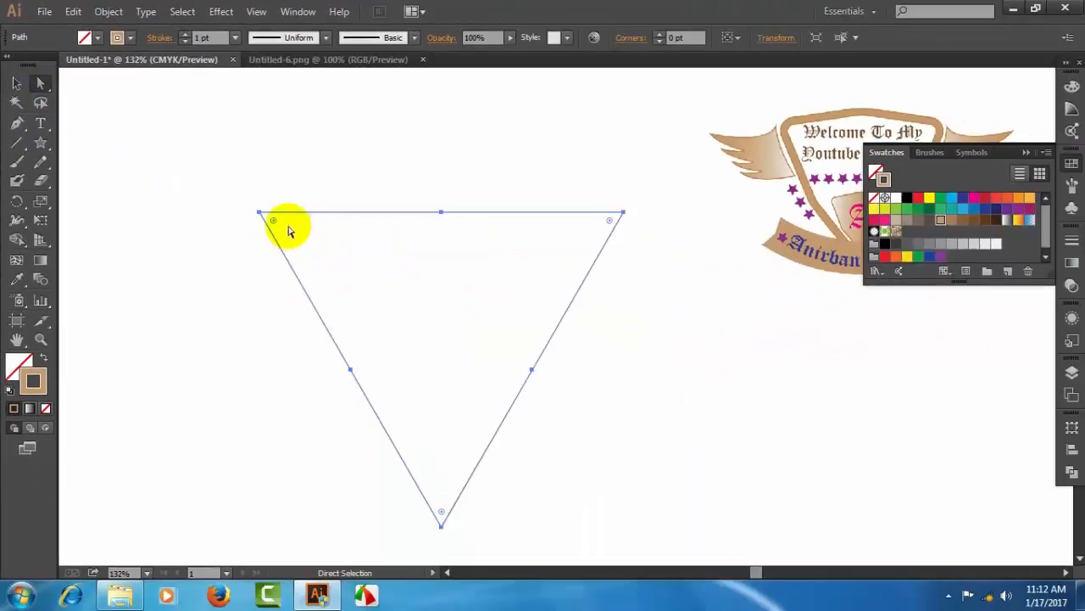
left_click(274, 222)
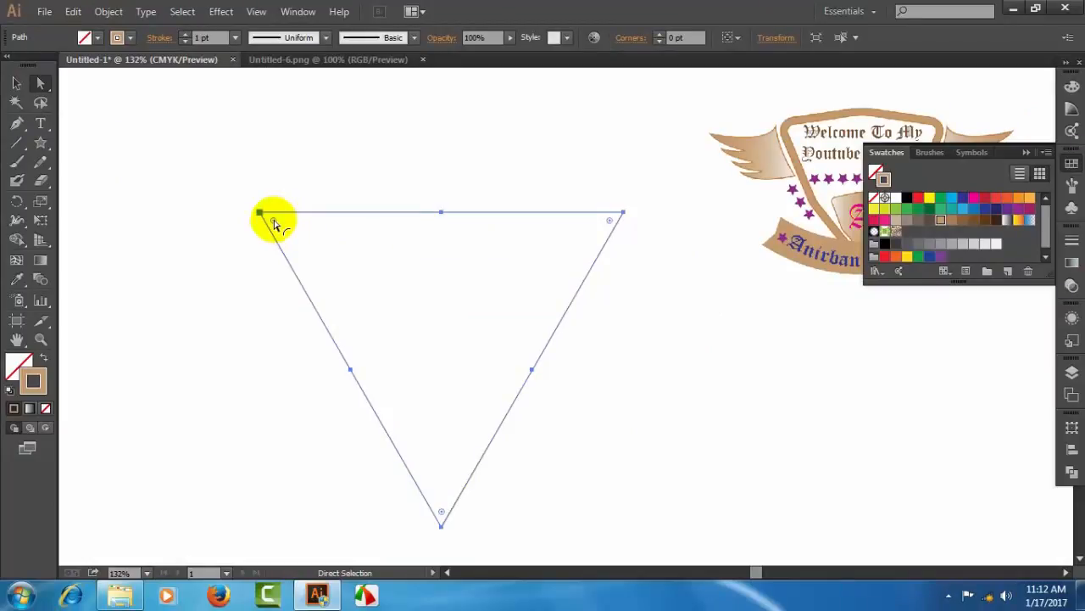
left_click_drag(274, 223, 291, 230)
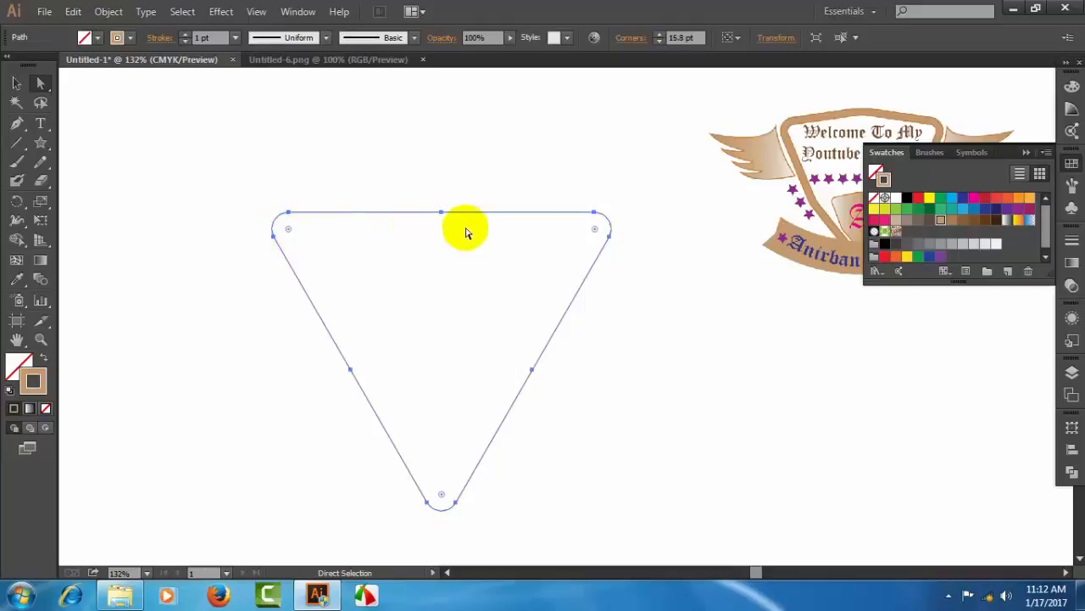
- Reshape the triangle into a shield by pulling its top midpoint up about 33 pt and both side midpoints outward and slightly down
left_click(426, 504)
left_click(453, 507)
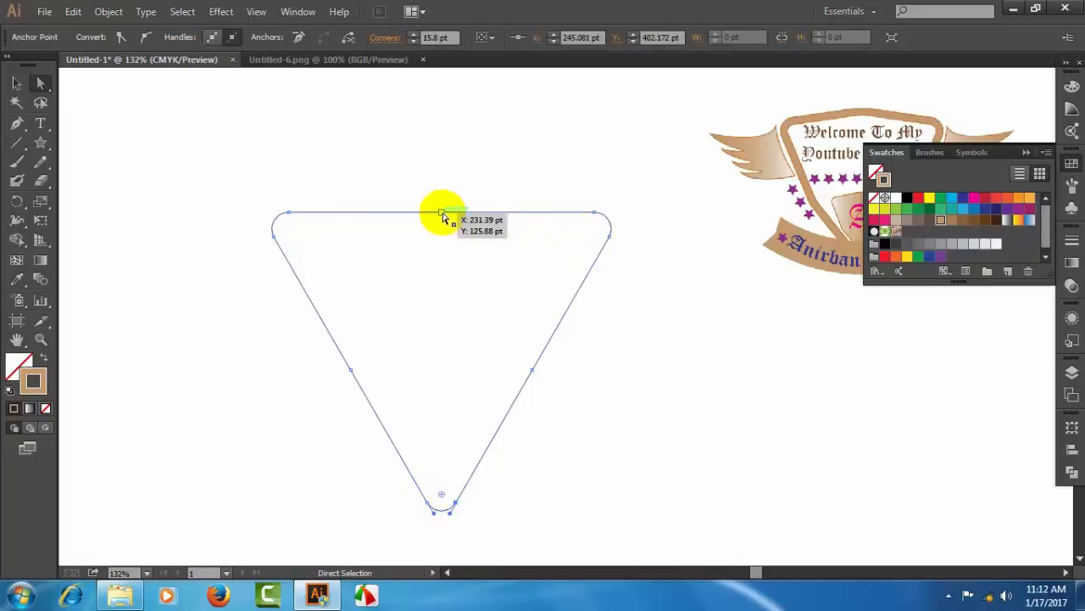
left_click(350, 370)
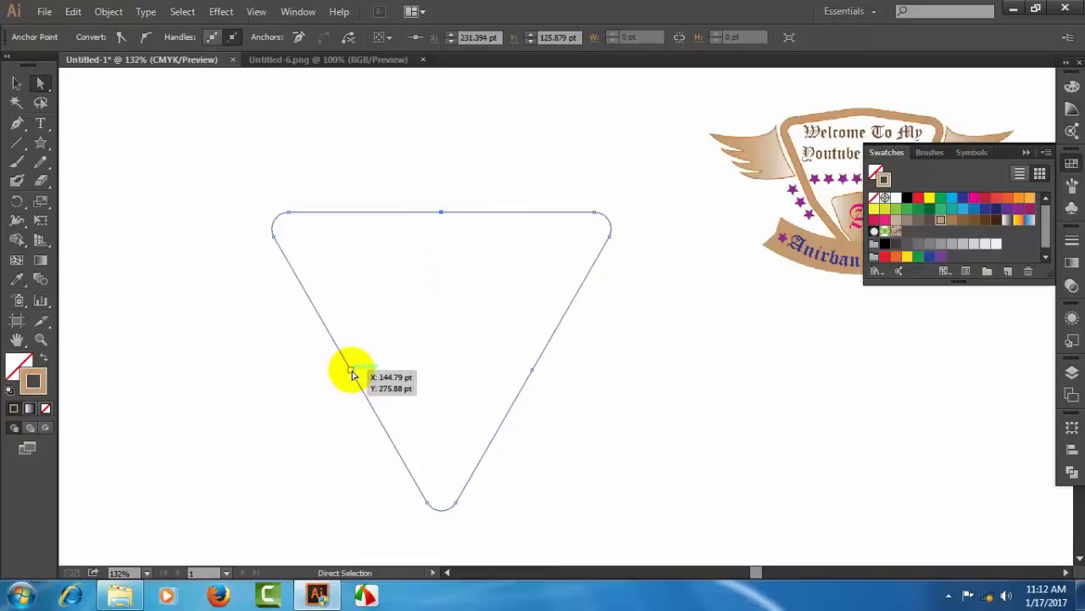
left_click(531, 370)
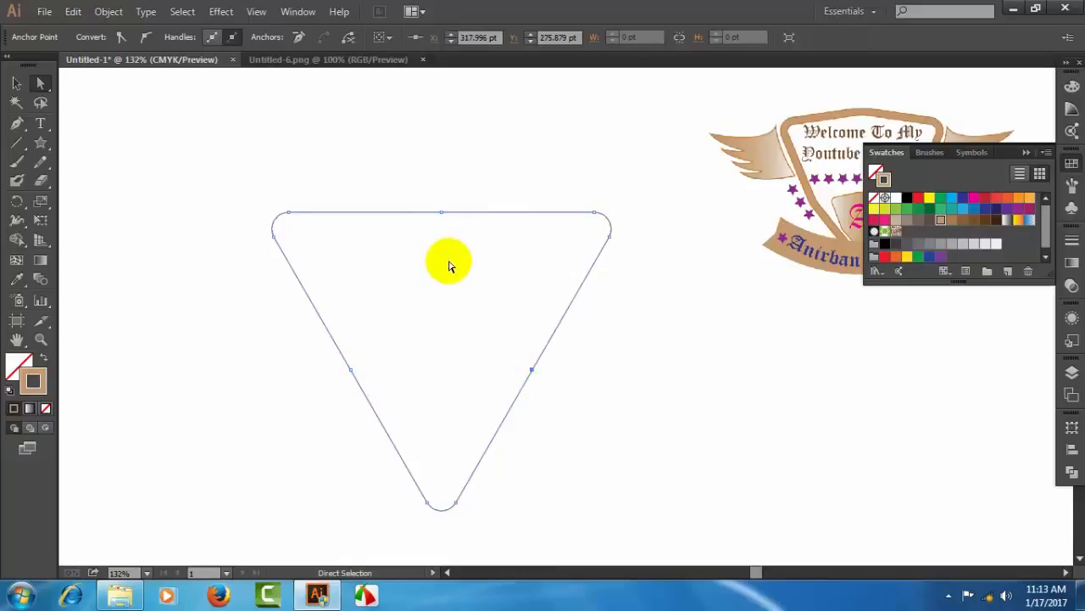
left_click(441, 214)
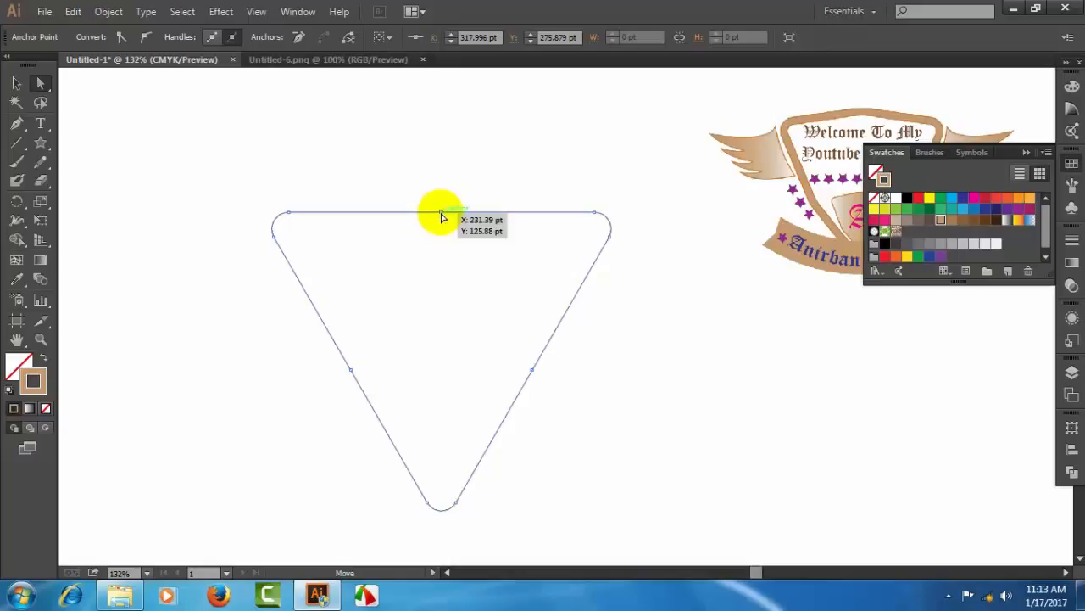
left_click_drag(441, 212, 436, 181)
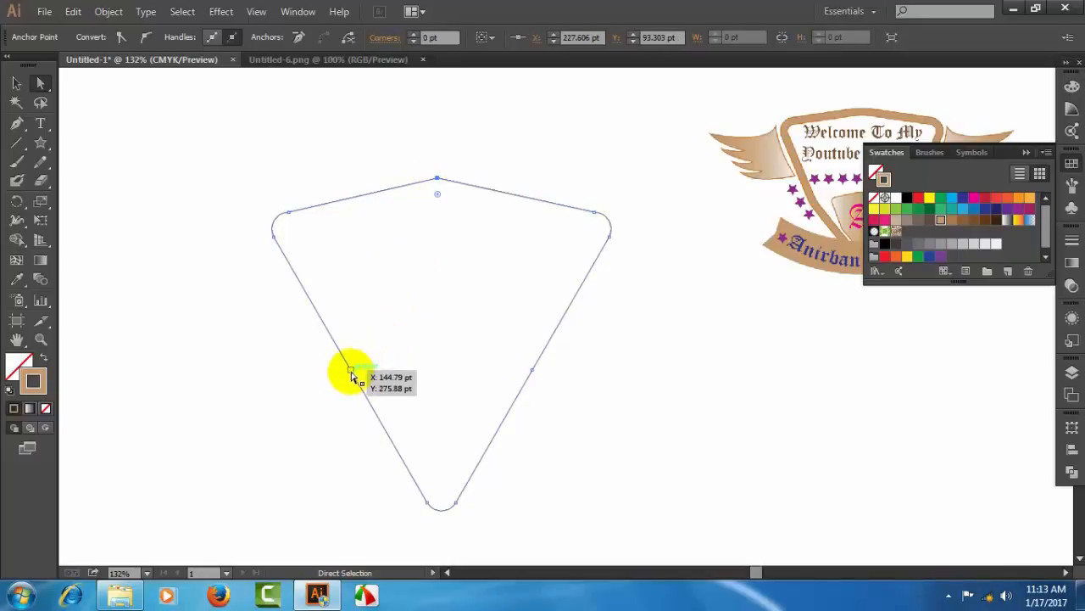
left_click_drag(351, 375, 323, 387)
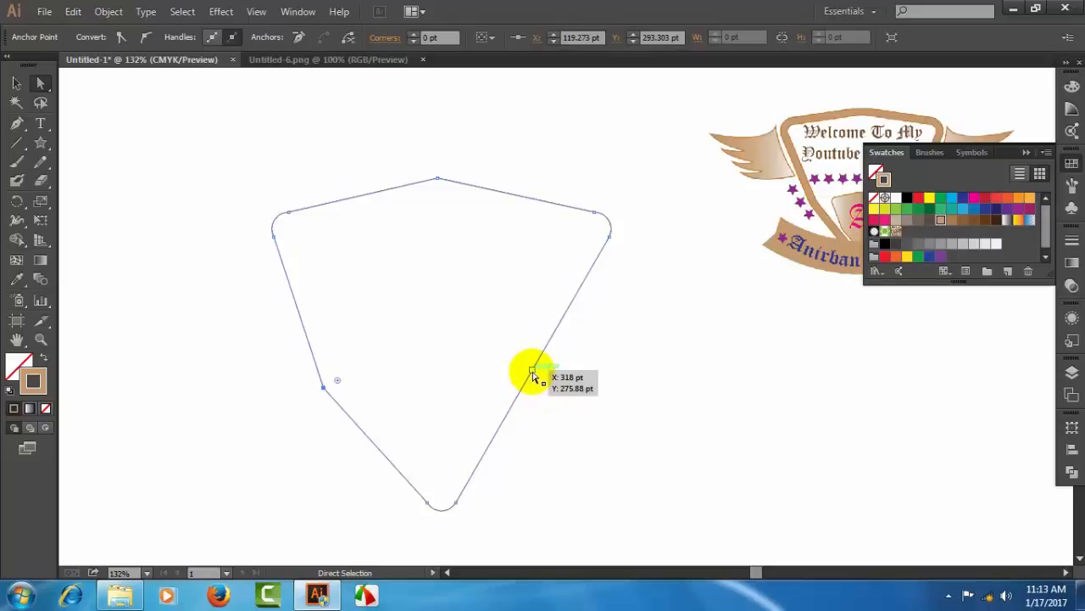
left_click_drag(533, 374, 566, 388)
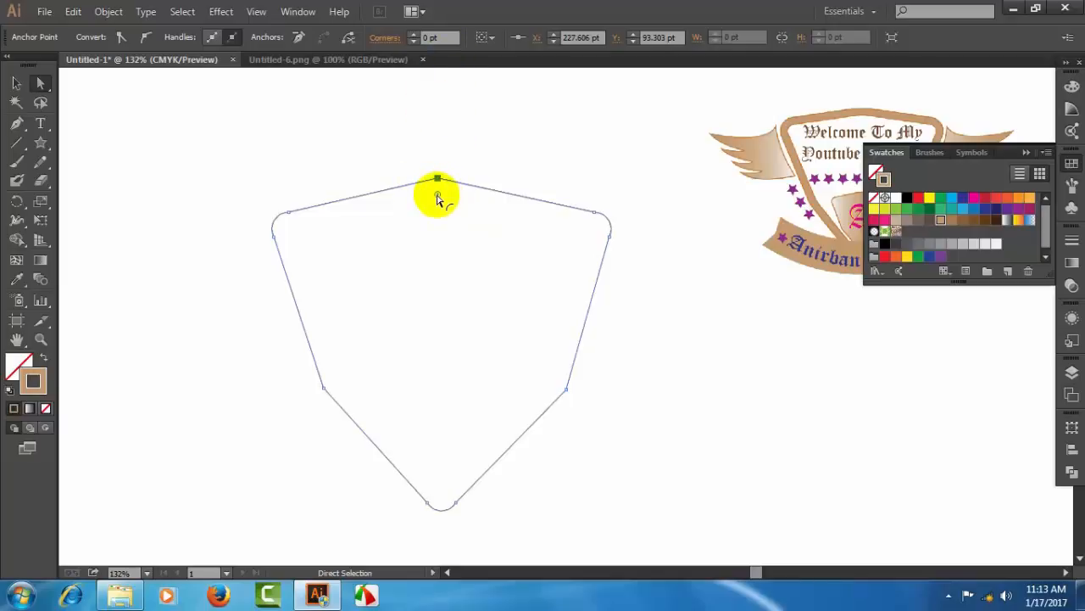
- Round the shield's top peak with a corner radius of 120 pt
left_click_drag(438, 197, 439, 311)
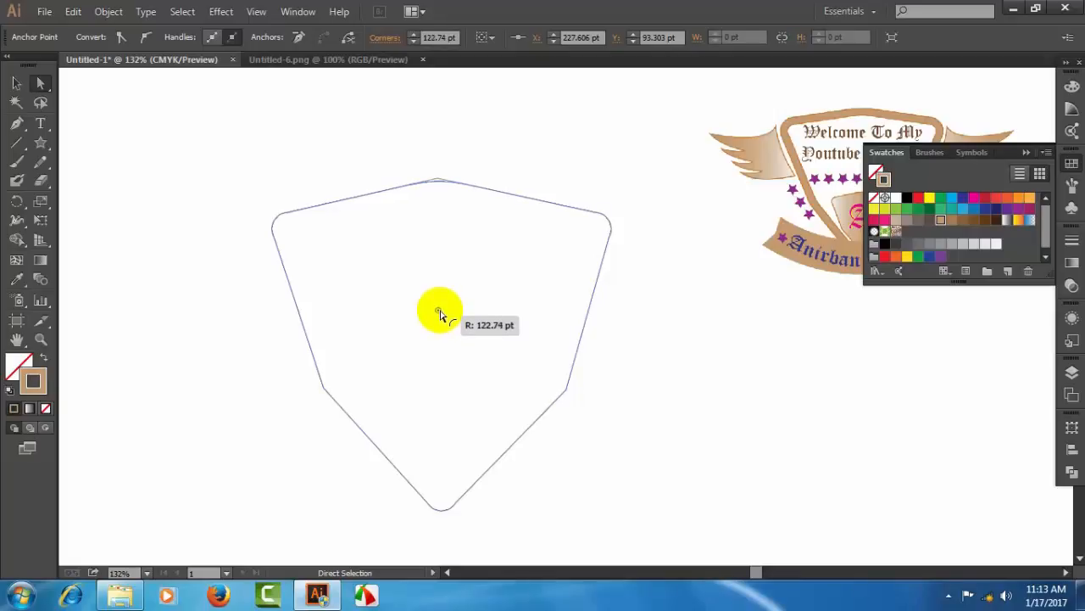
left_click_drag(439, 313, 439, 310)
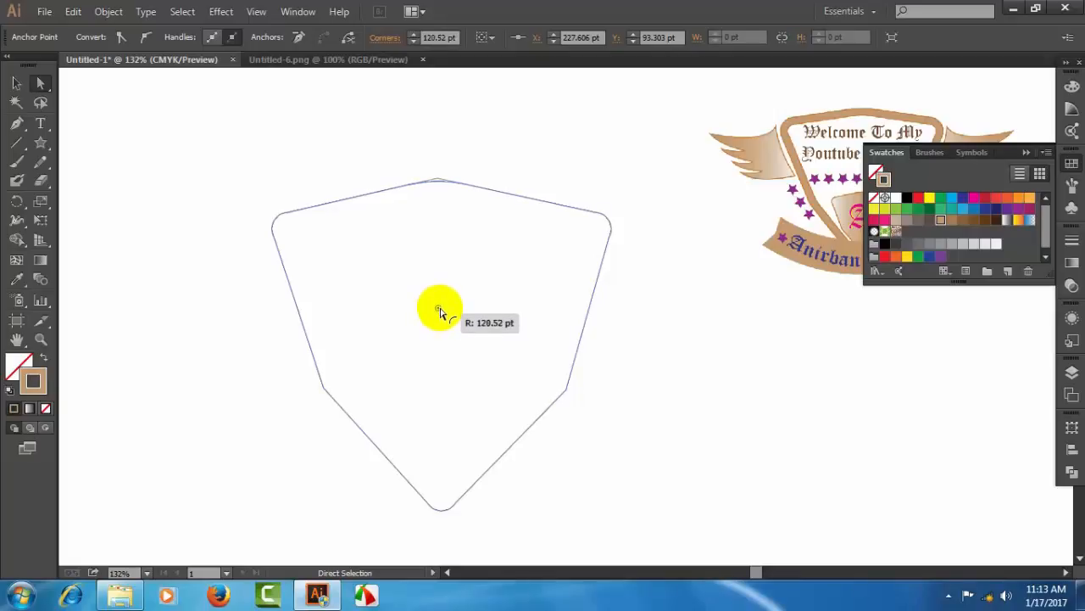
left_click_drag(439, 313, 439, 311)
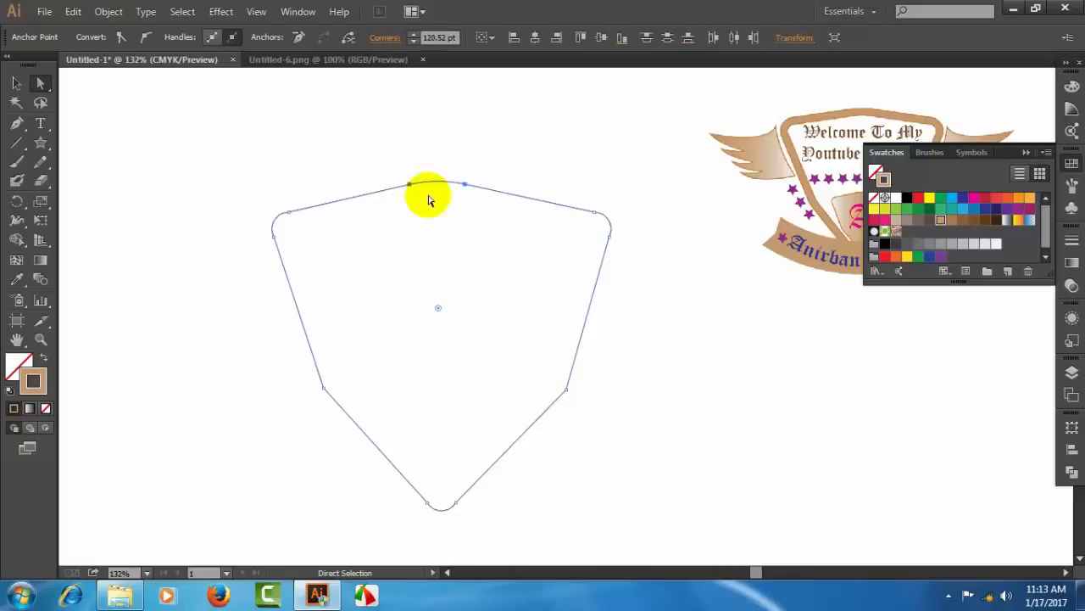
left_click(450, 37)
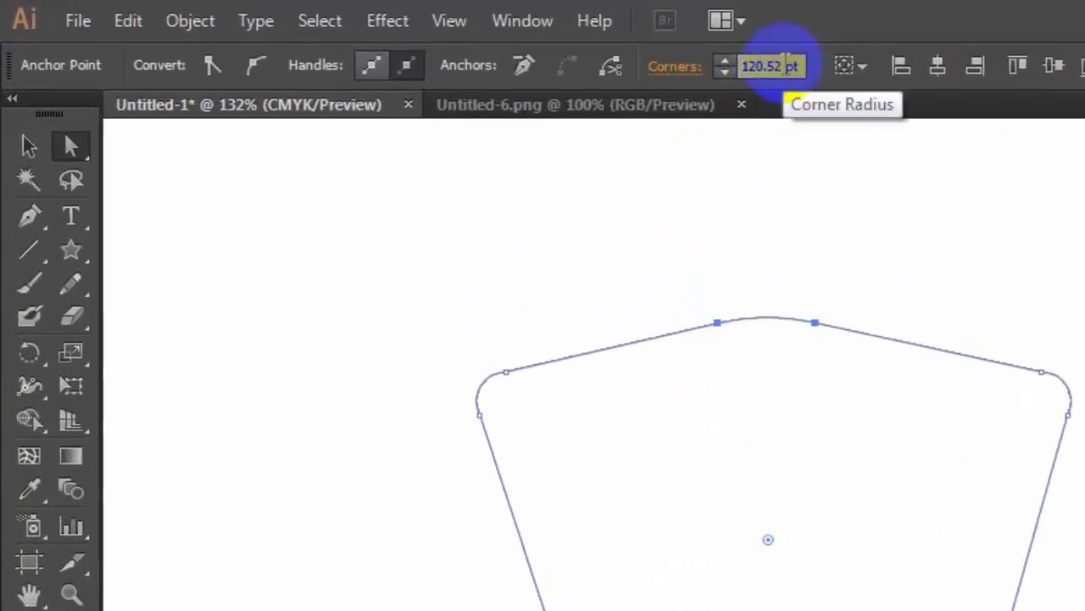
double_click(750, 67)
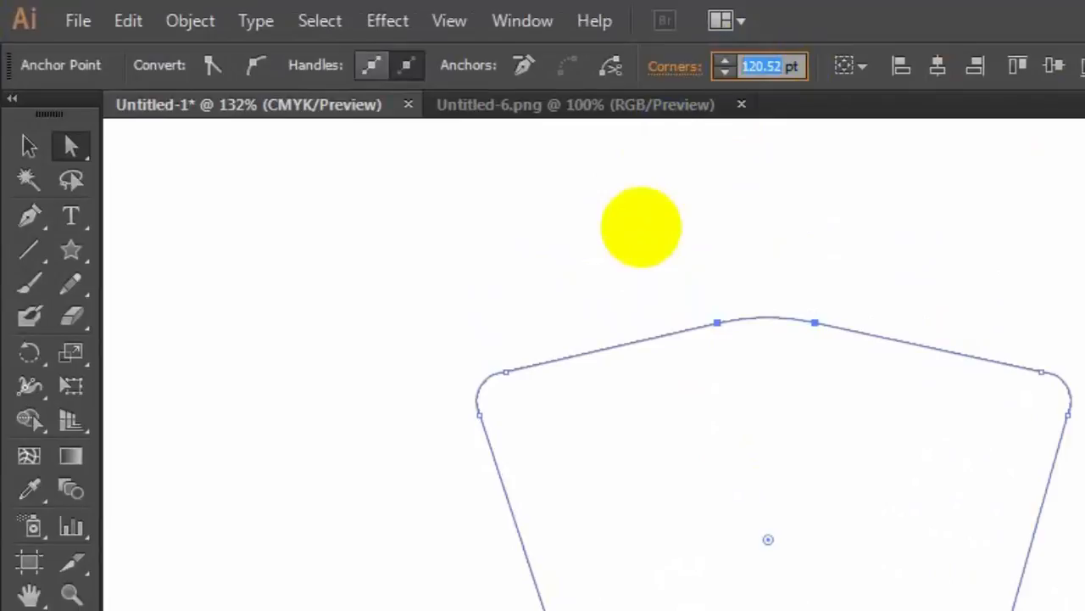
type("120")
key("Return")
left_click(787, 169)
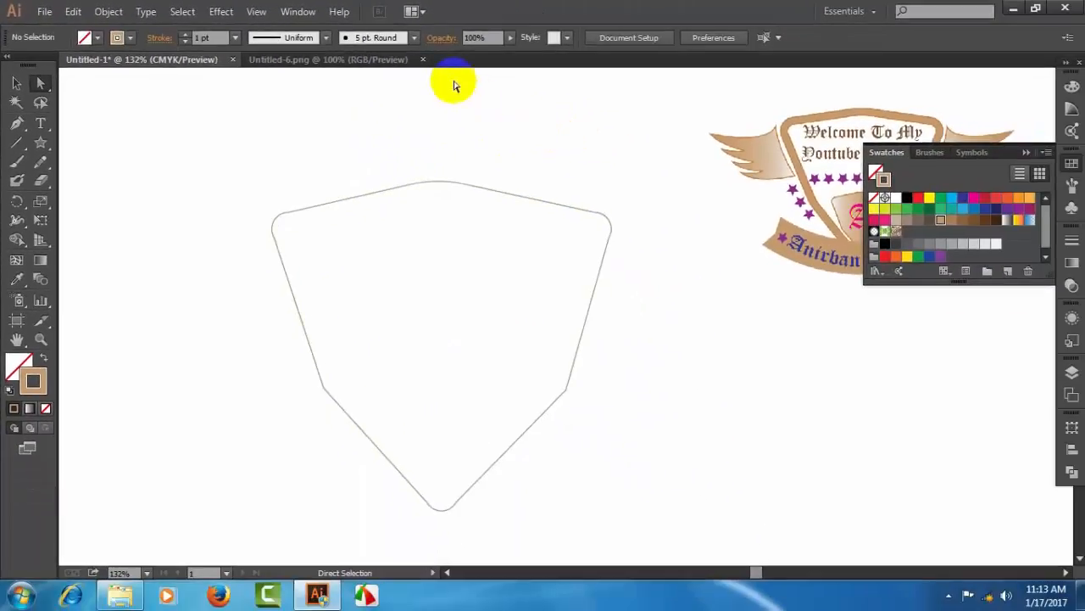
- Set the corner radius of the shield's right side corner to 40 pt
left_click(447, 186)
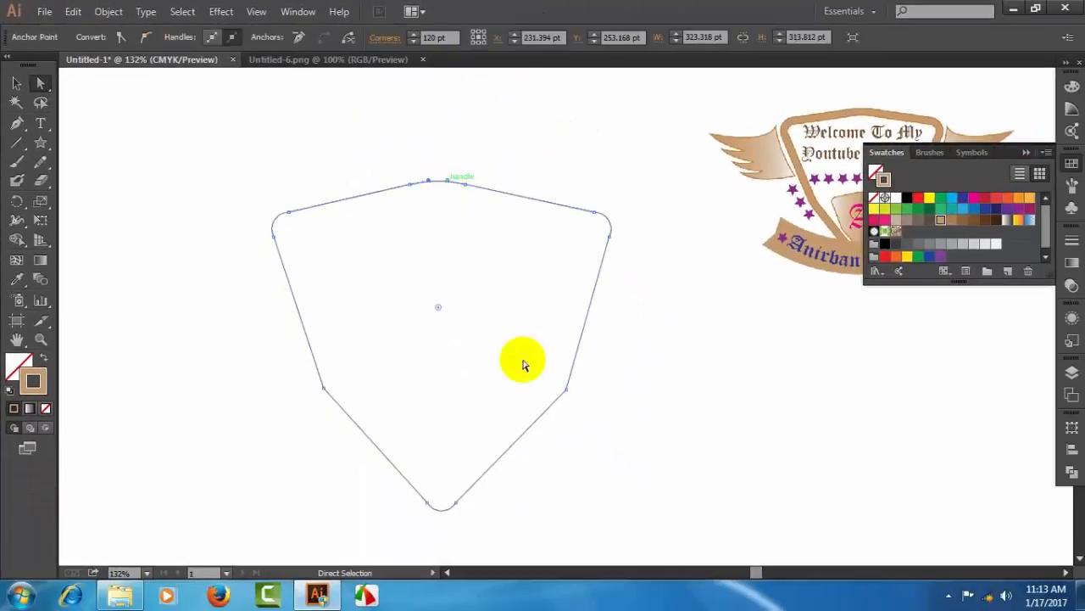
left_click(567, 390)
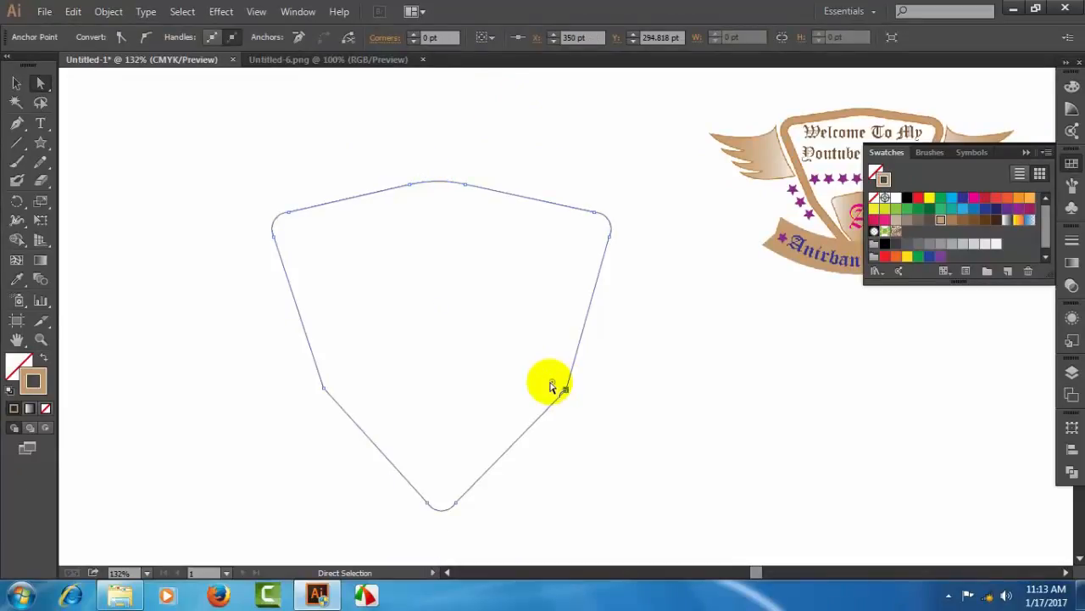
left_click(430, 37)
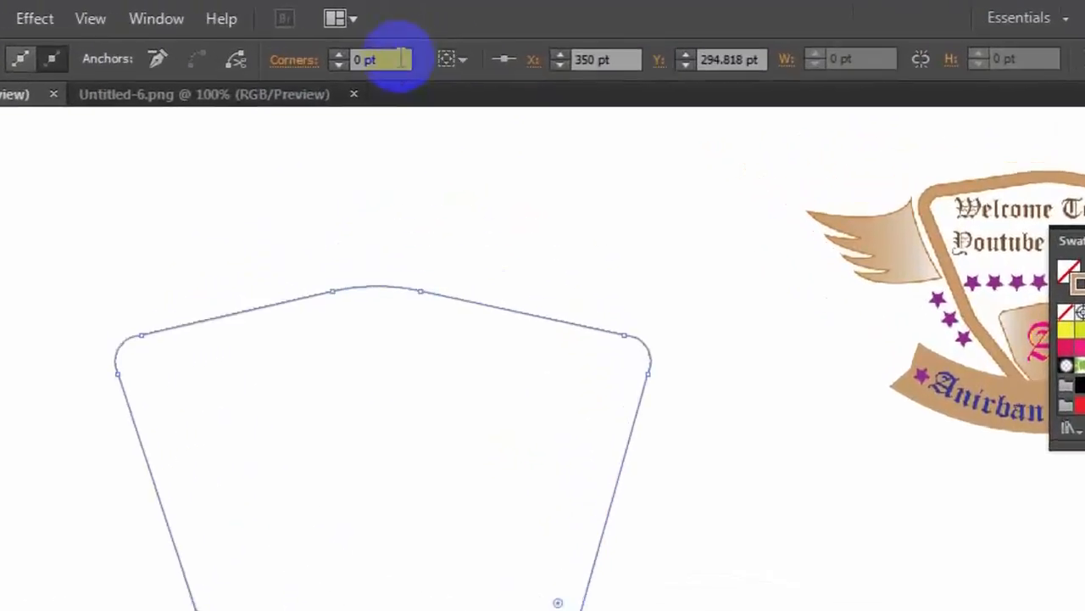
double_click(307, 78)
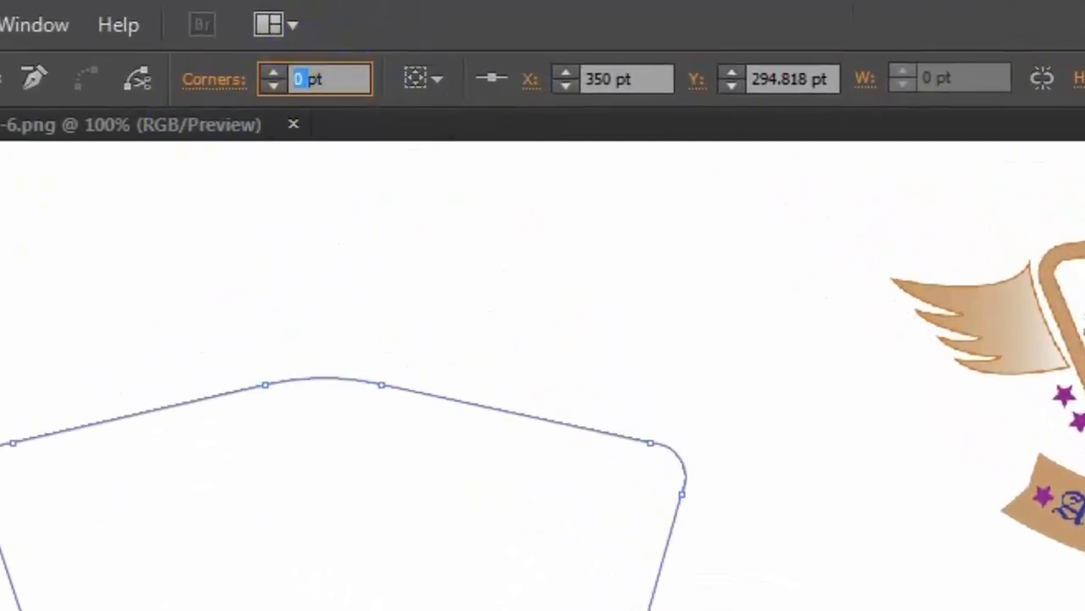
type("40")
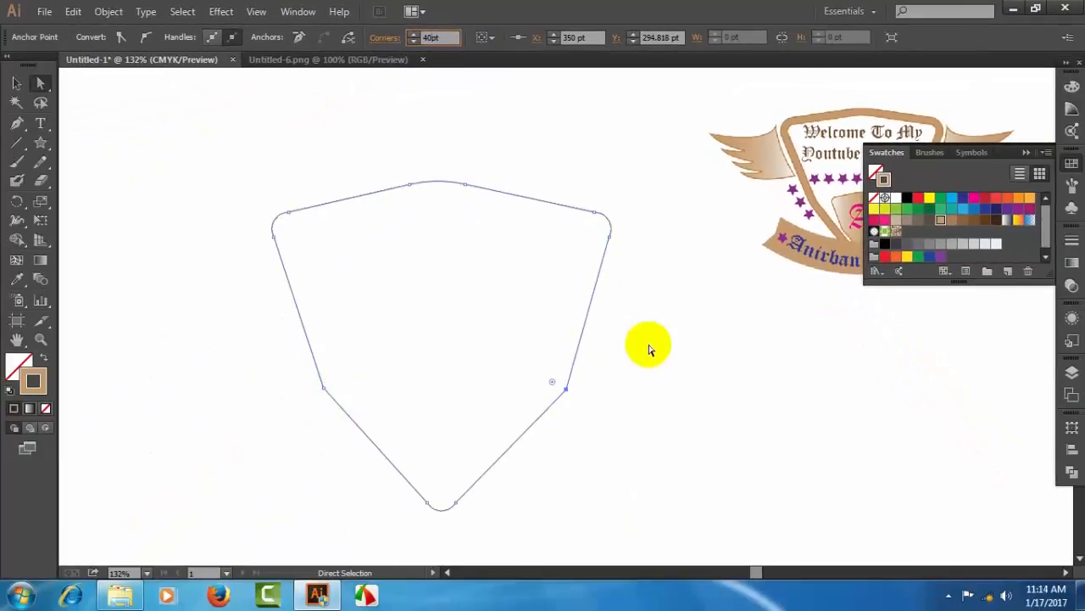
left_click(649, 348)
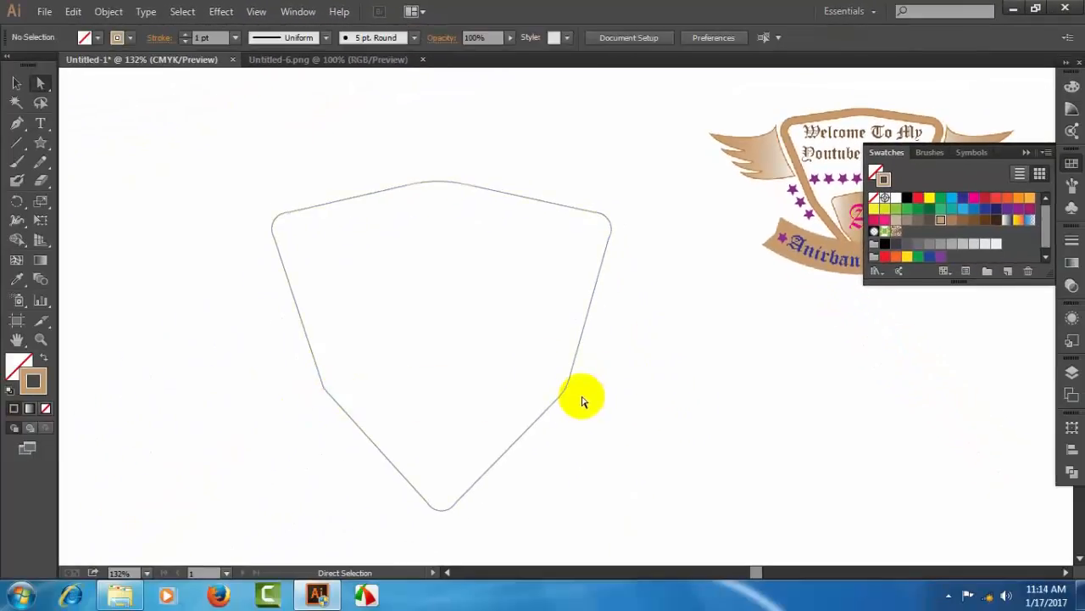
- Set the corner radius of the shield's left side corner to 40 pt
left_click(325, 391)
double_click(429, 36)
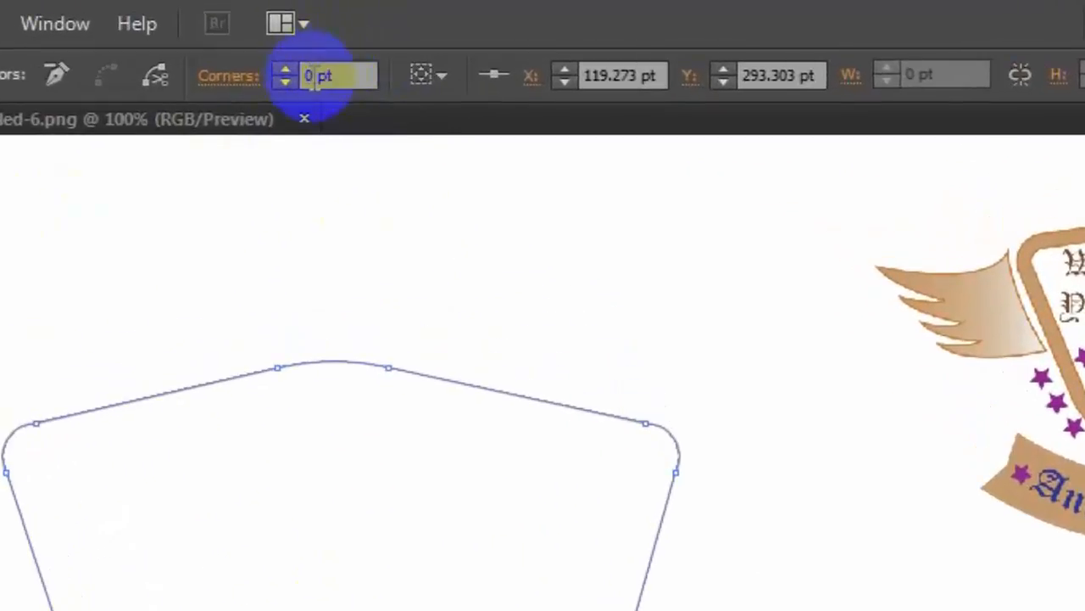
double_click(308, 76)
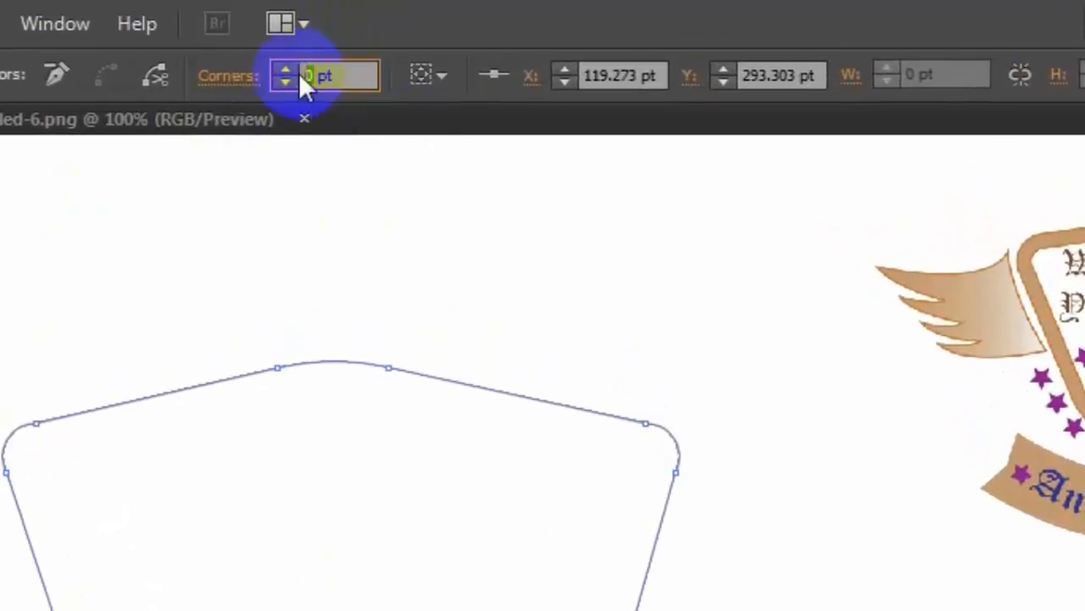
type("40")
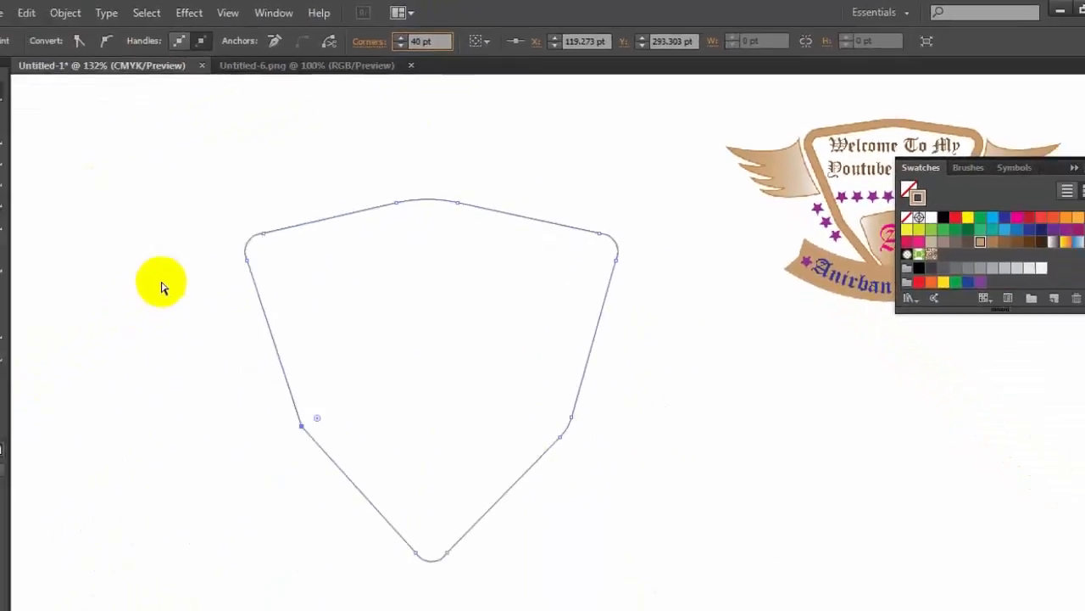
left_click(209, 295)
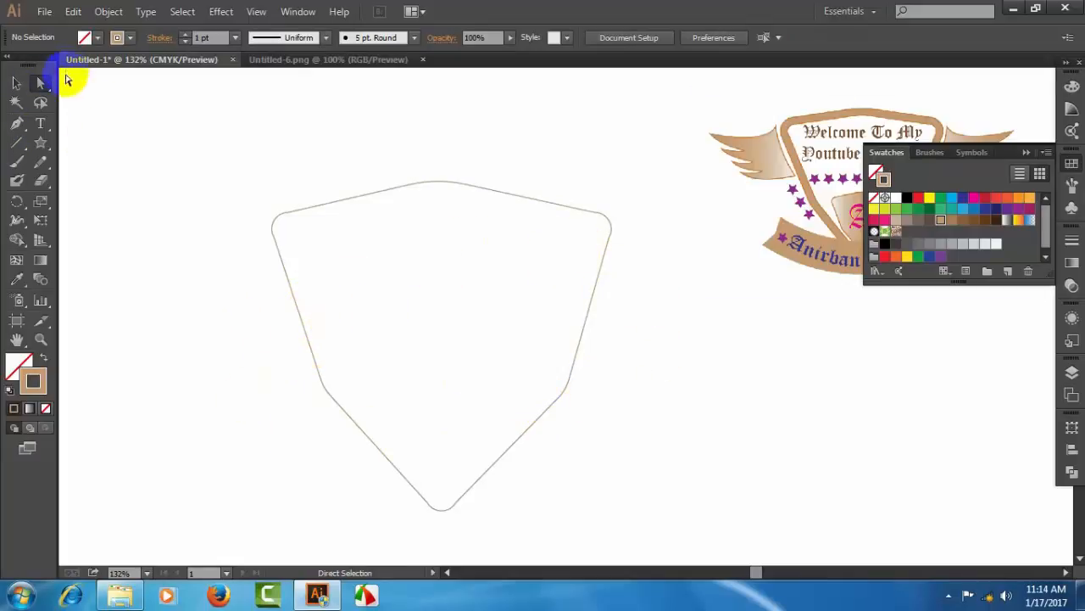
- Offset the shield path outward by 15 pt with Miter joins and a miter limit of 4
left_click(16, 83)
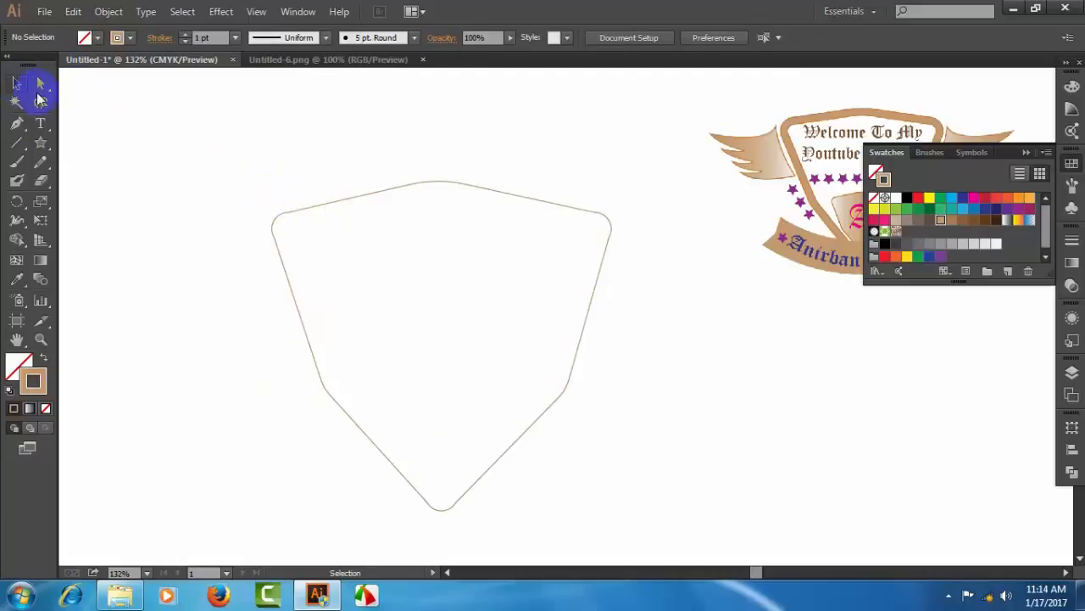
left_click(413, 181)
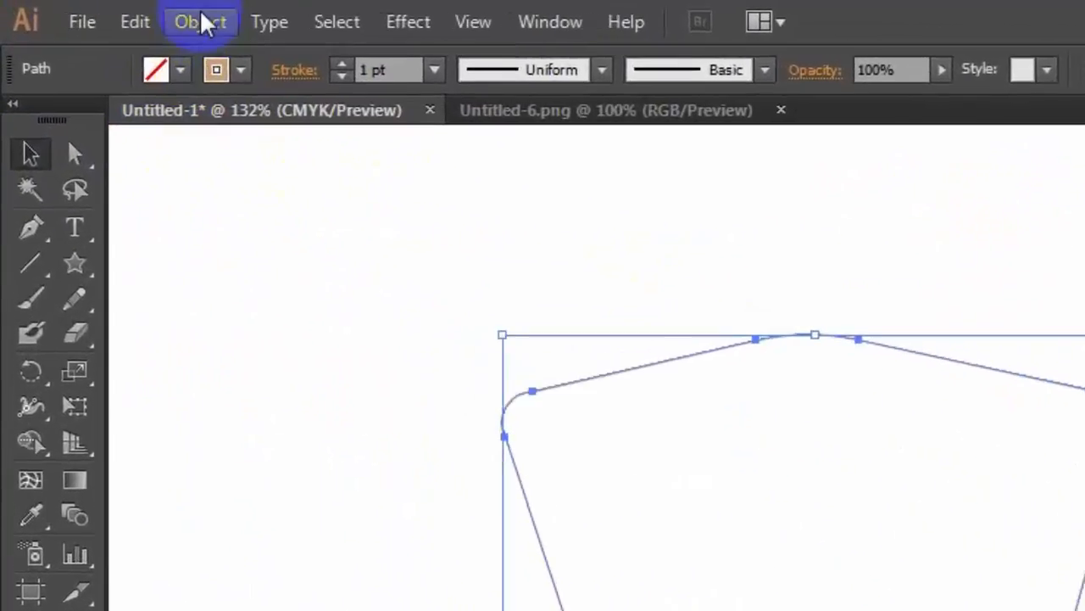
left_click(210, 25)
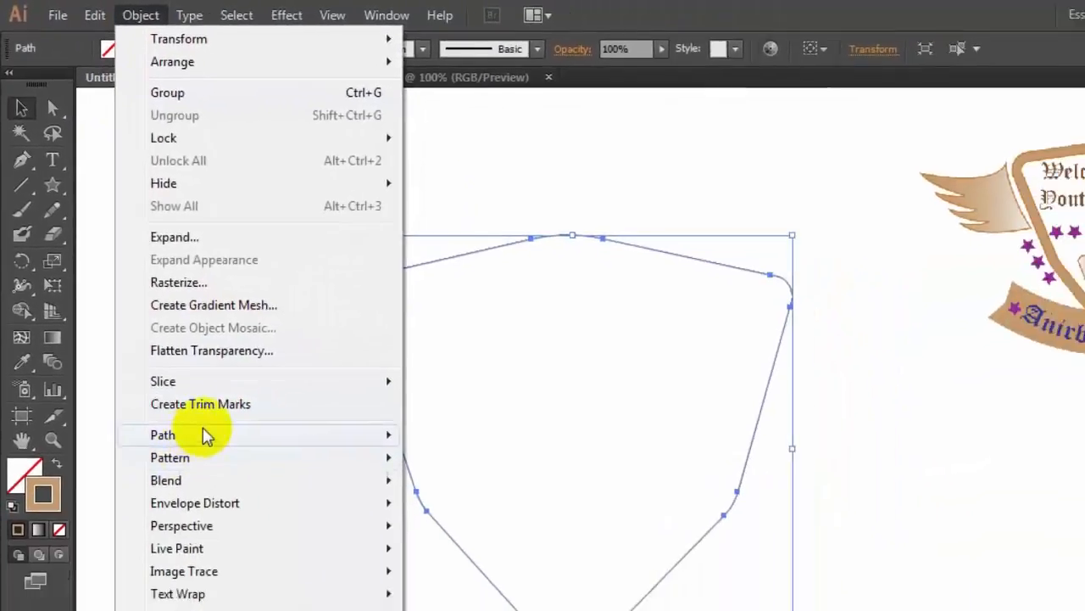
mouse_move(331, 422)
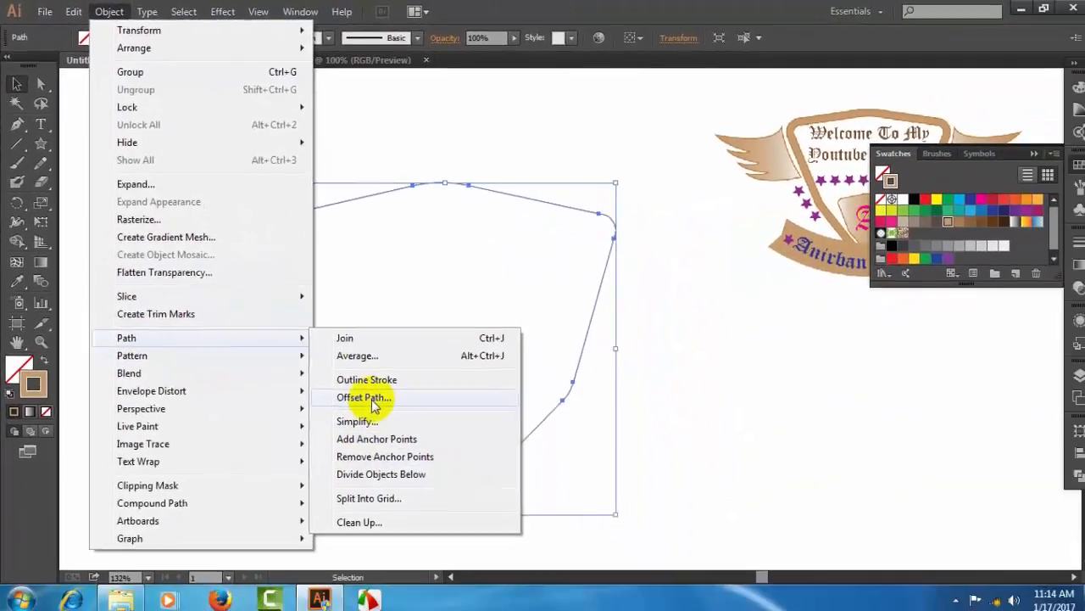
left_click(415, 445)
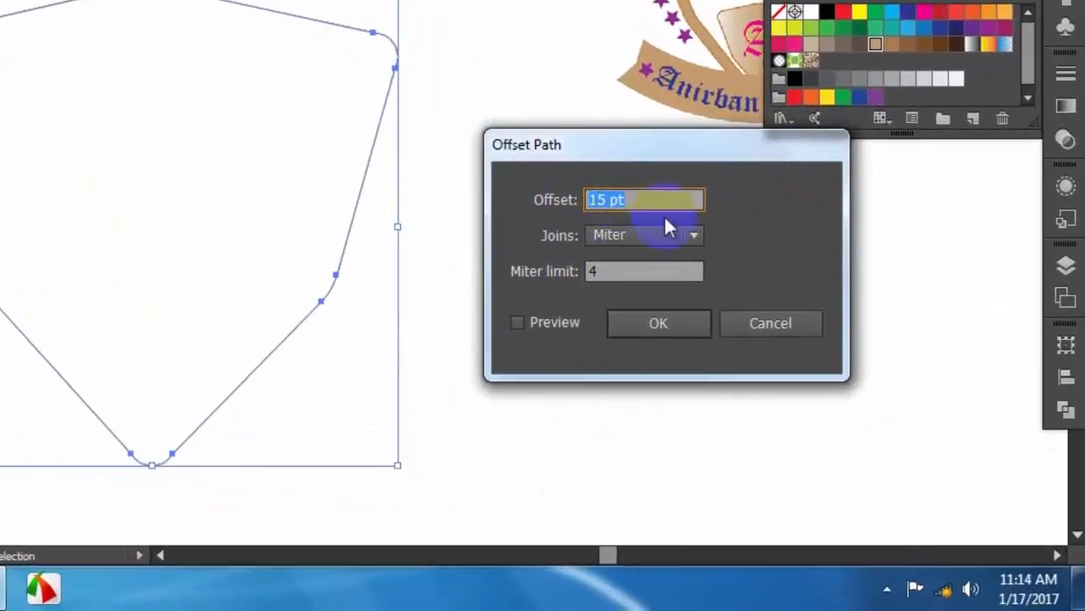
left_click(532, 325)
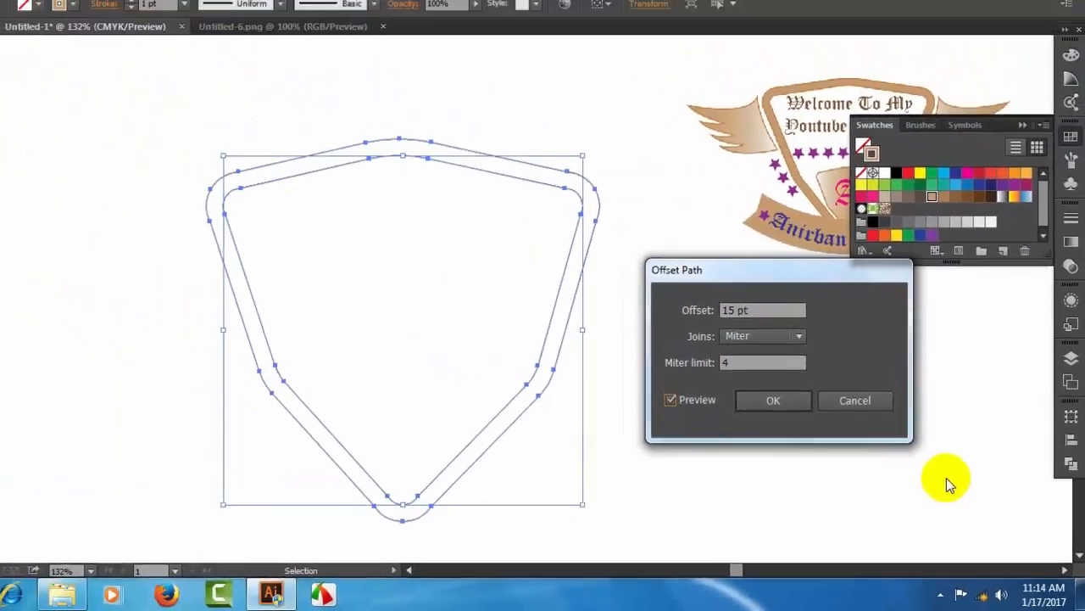
left_click(659, 323)
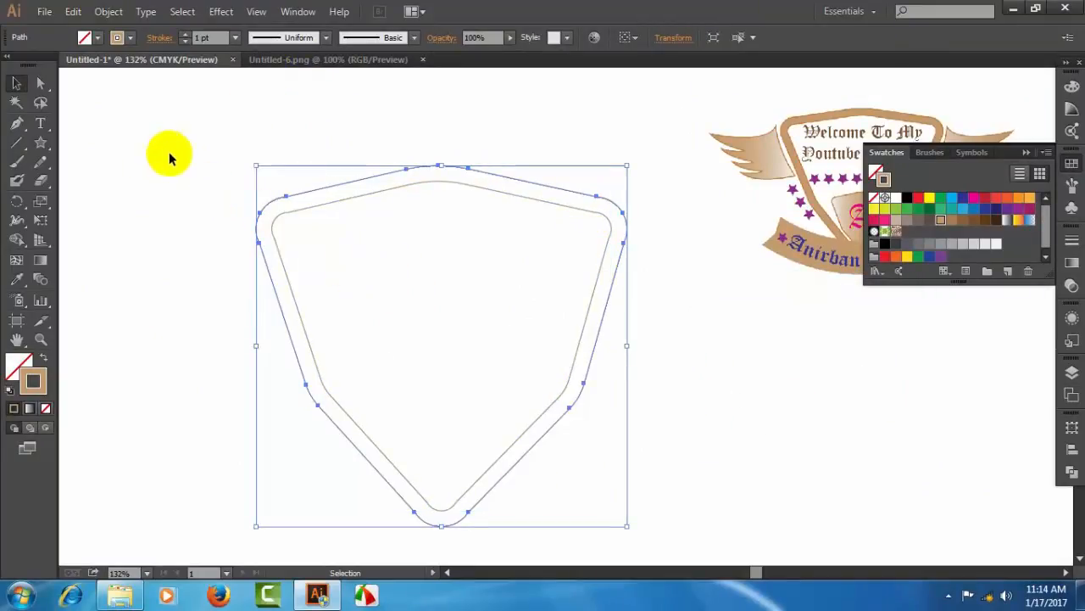
- Combine the two shield outlines into a hollow frame using the Pathfinder Minus Front operation
left_click_drag(195, 159, 381, 309)
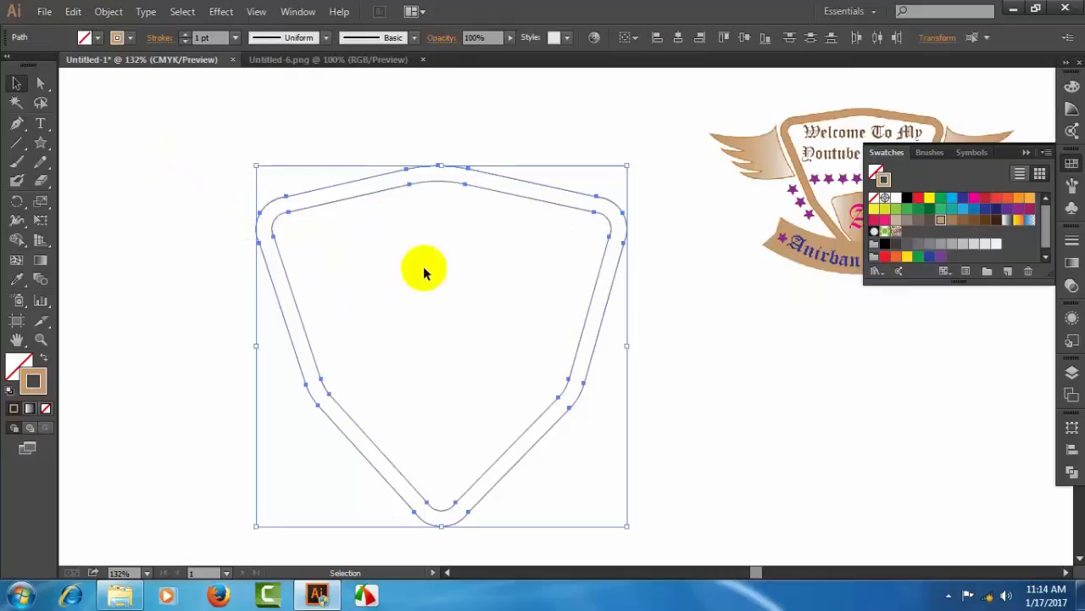
left_click(1071, 474)
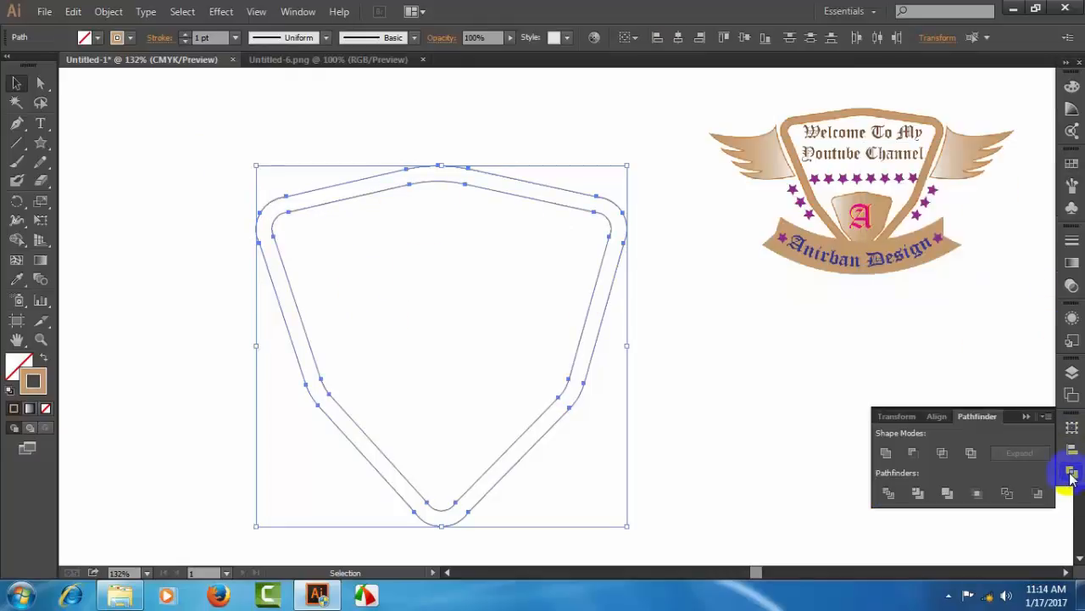
left_click(913, 456)
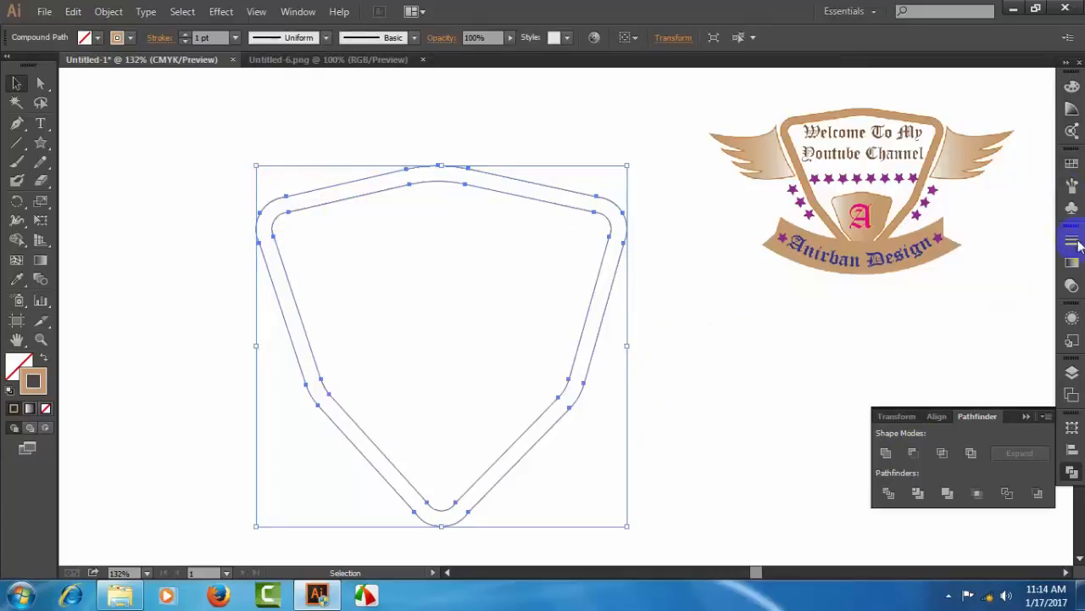
- Fill the shield frame with the same tan swatch as its stroke
left_click(1071, 167)
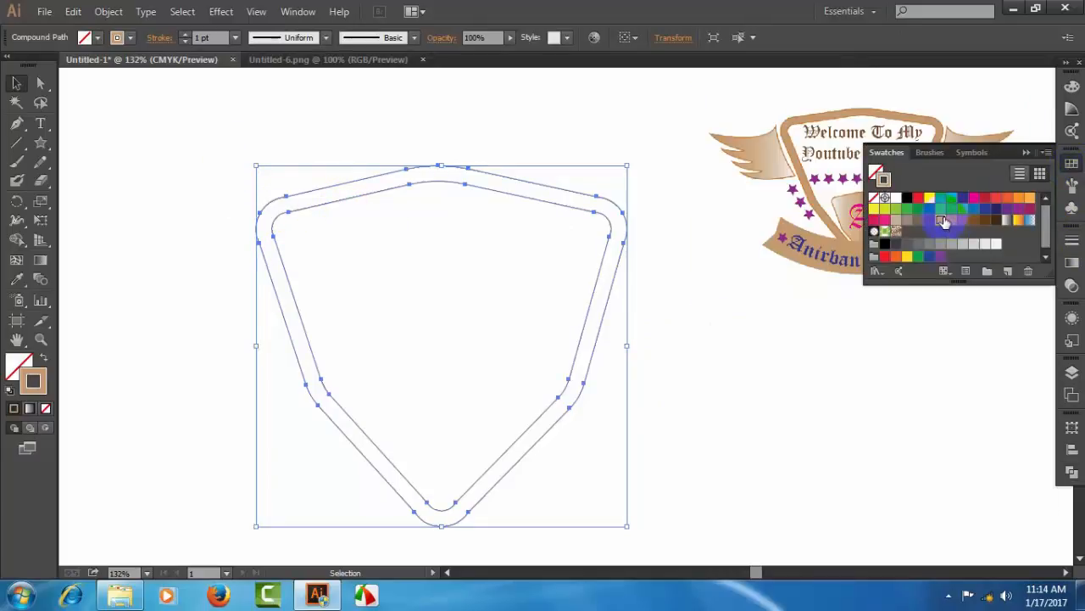
mouse_move(943, 222)
left_mouse_down()
mouse_move(218, 364)
mouse_move(28, 365)
left_mouse_up()
left_click(11, 366)
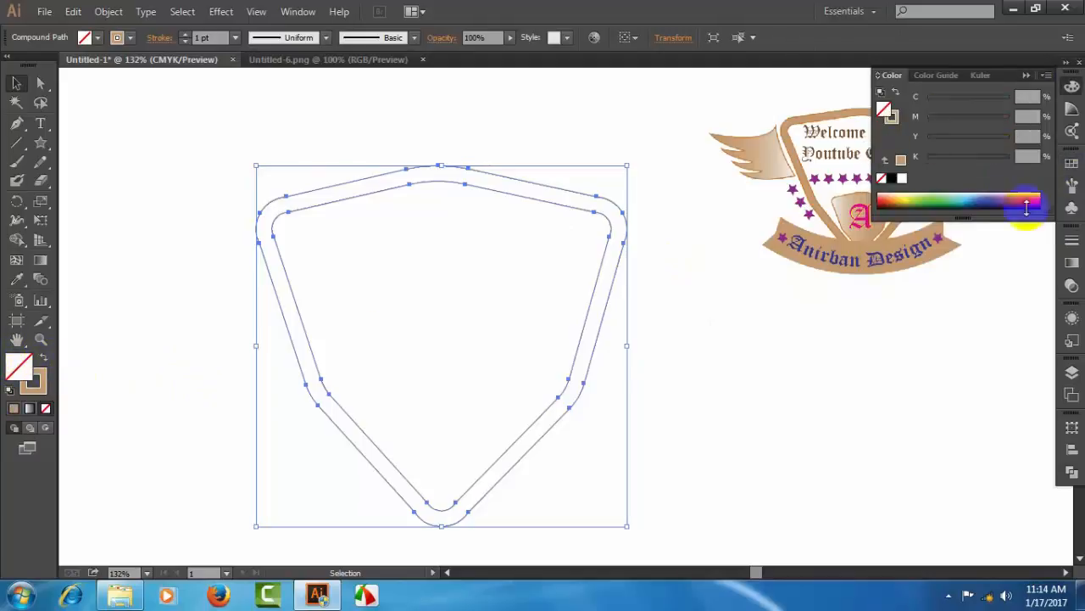
left_click(1072, 168)
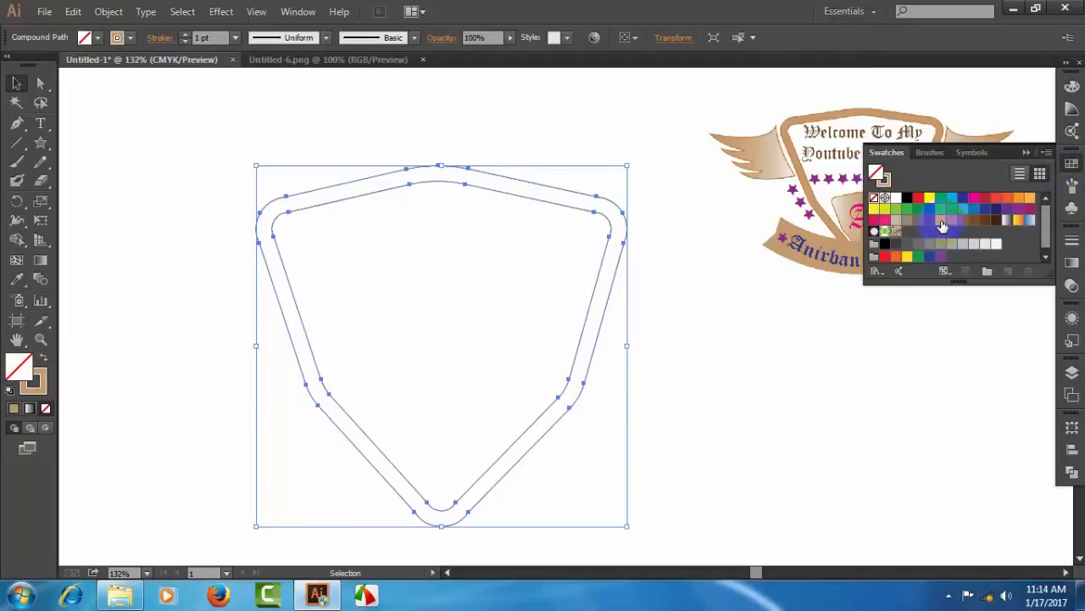
left_click(942, 222)
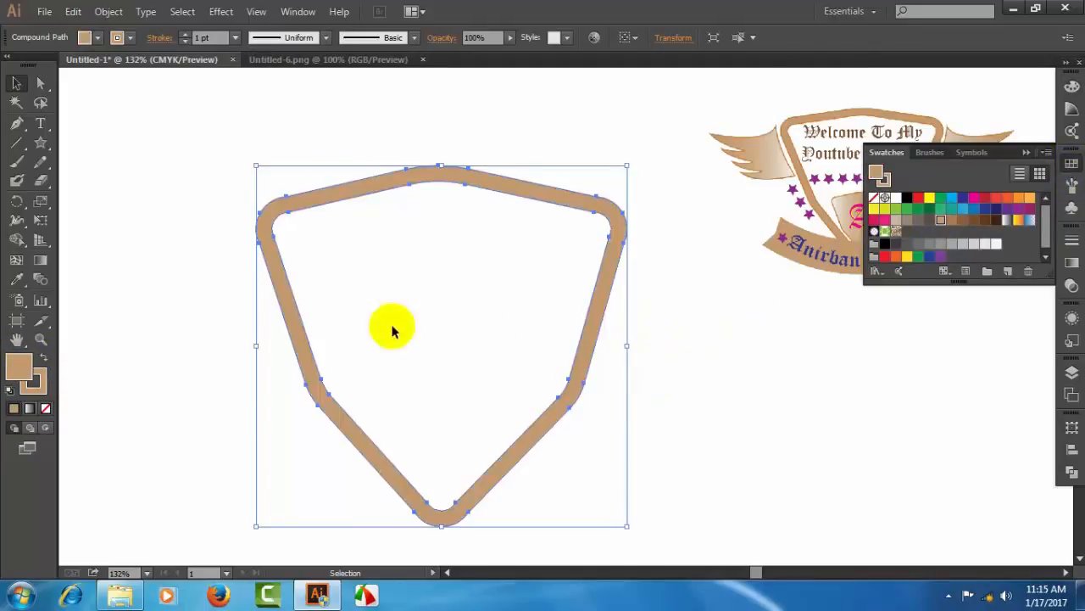
- Give the shield frame a darker orange-brown stroke, C17B34, with a weight of 2 pt
double_click(38, 386)
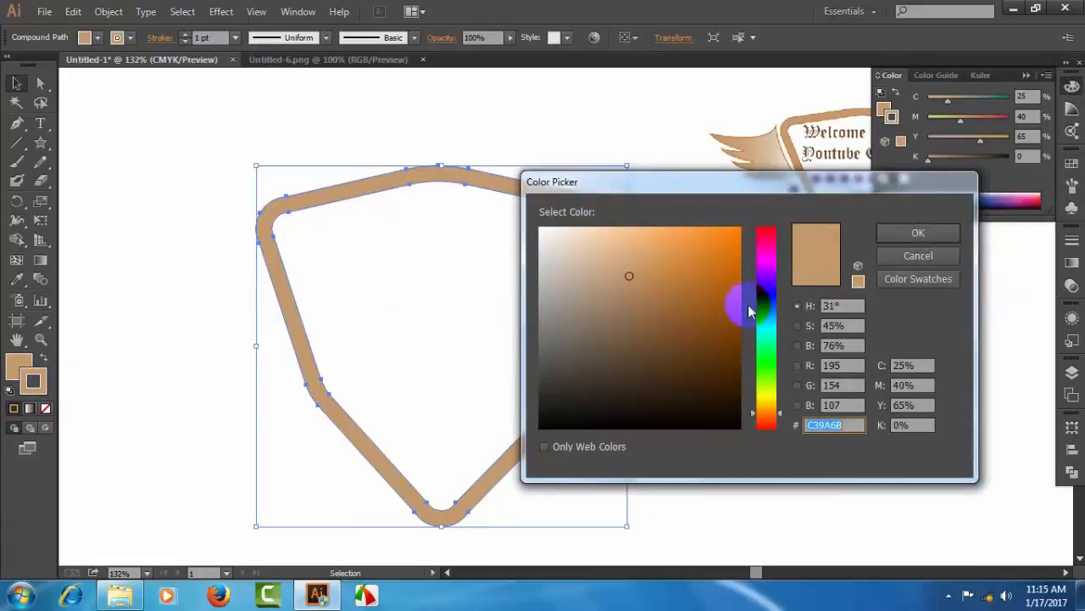
left_click(686, 275)
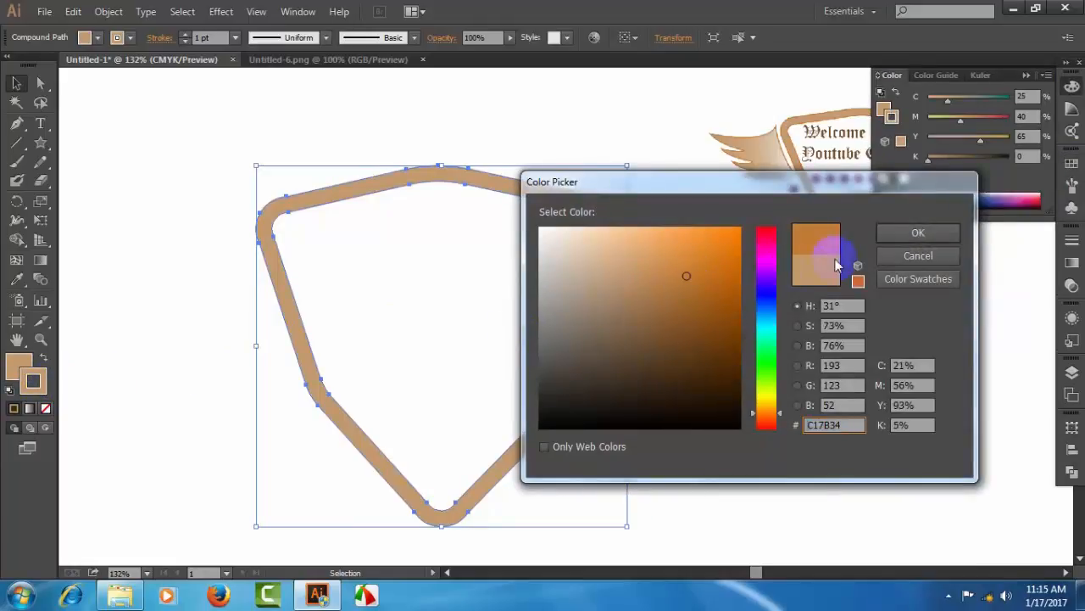
left_click(915, 233)
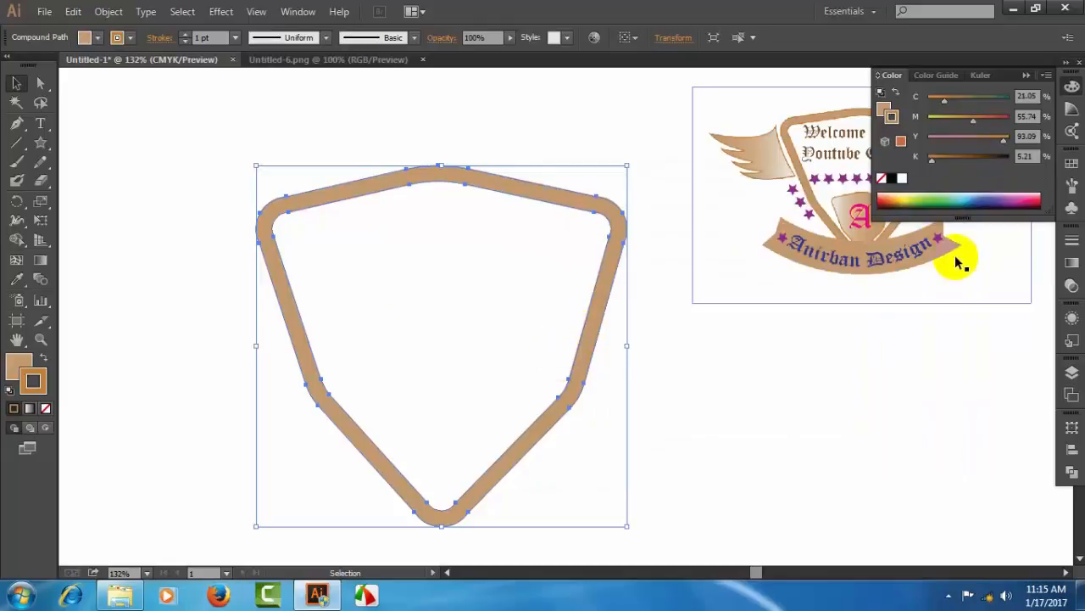
left_click(1072, 240)
left_click(926, 251)
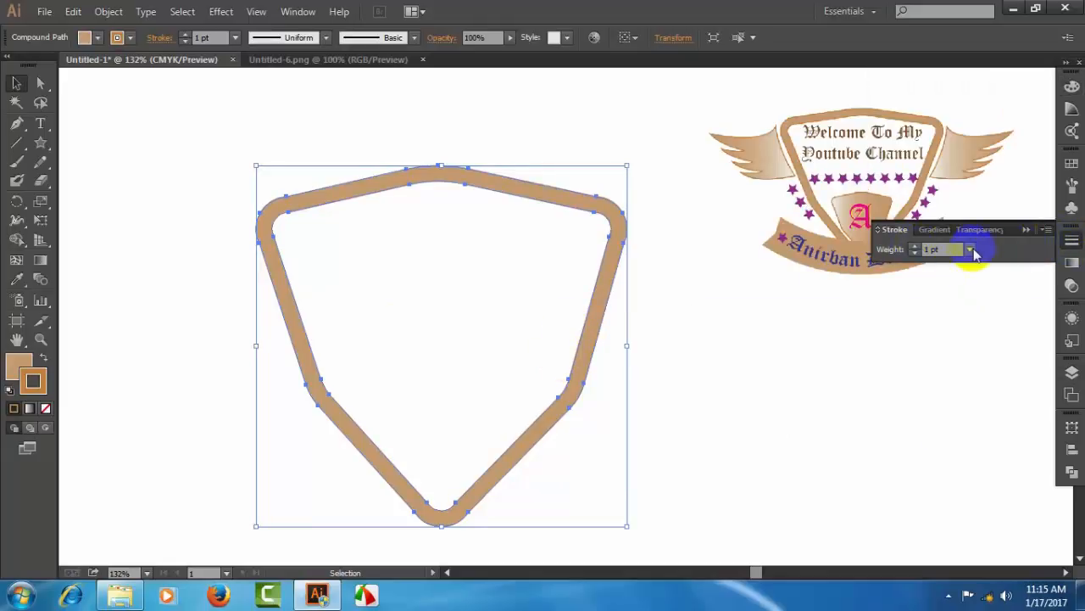
left_click(970, 250)
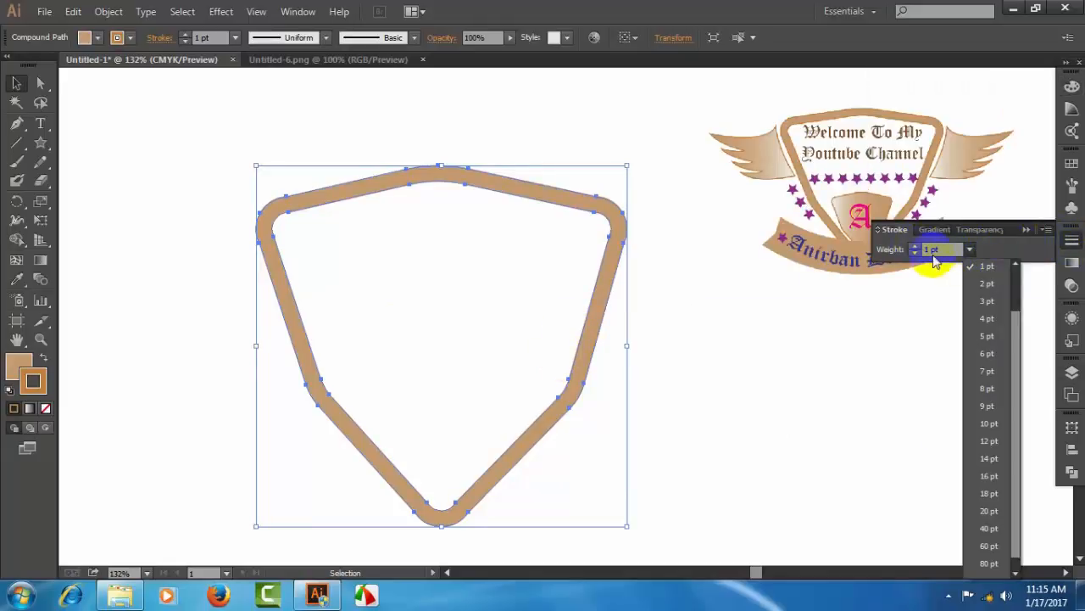
left_click(984, 292)
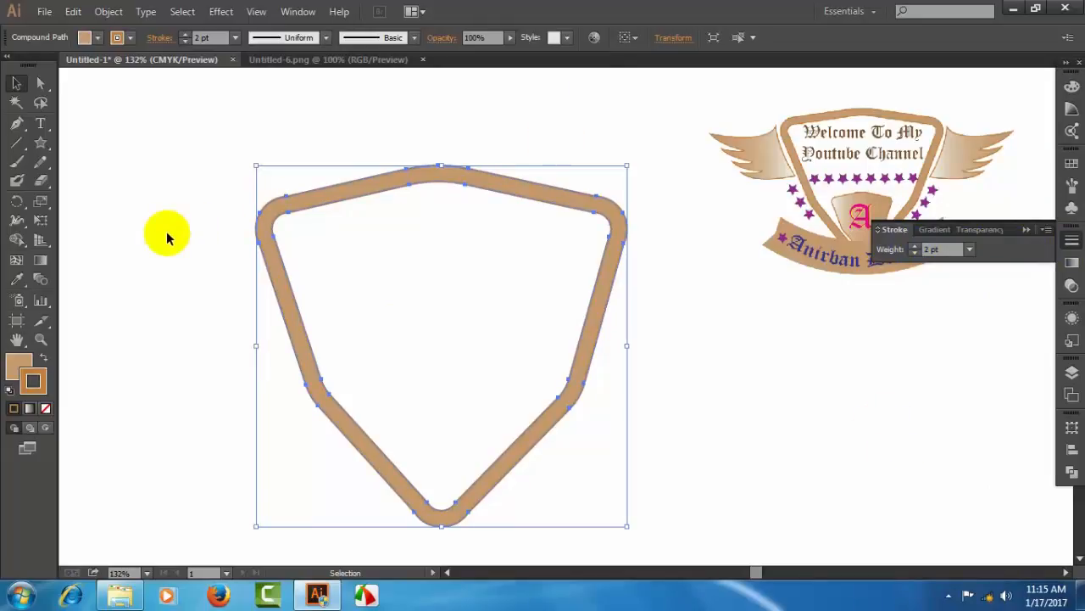
- Move the shield frame slightly to the right and up
left_click(166, 235)
left_click(402, 180)
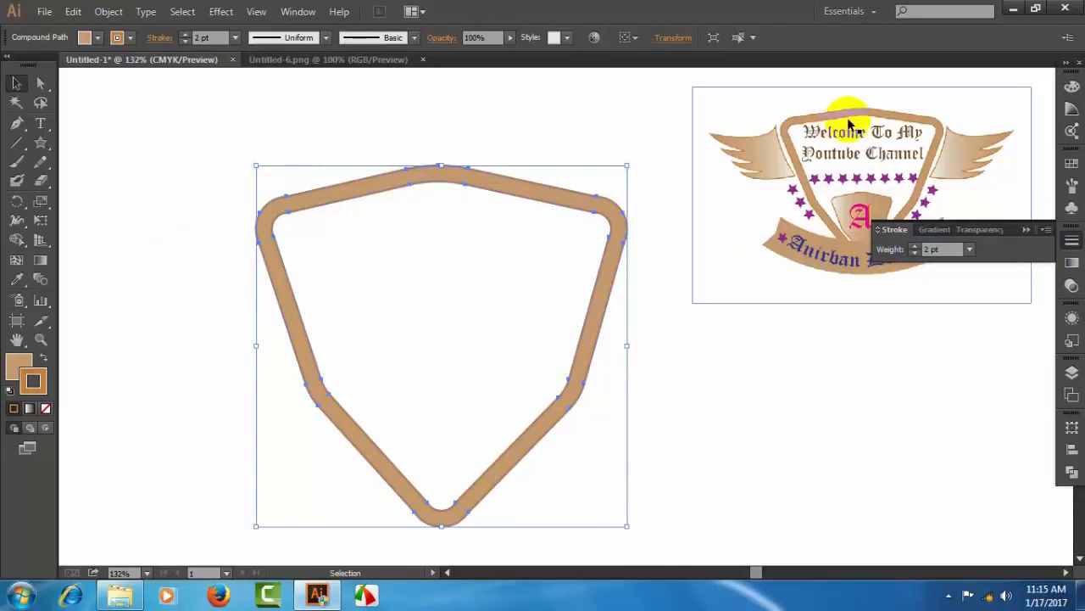
left_click_drag(400, 180, 442, 182)
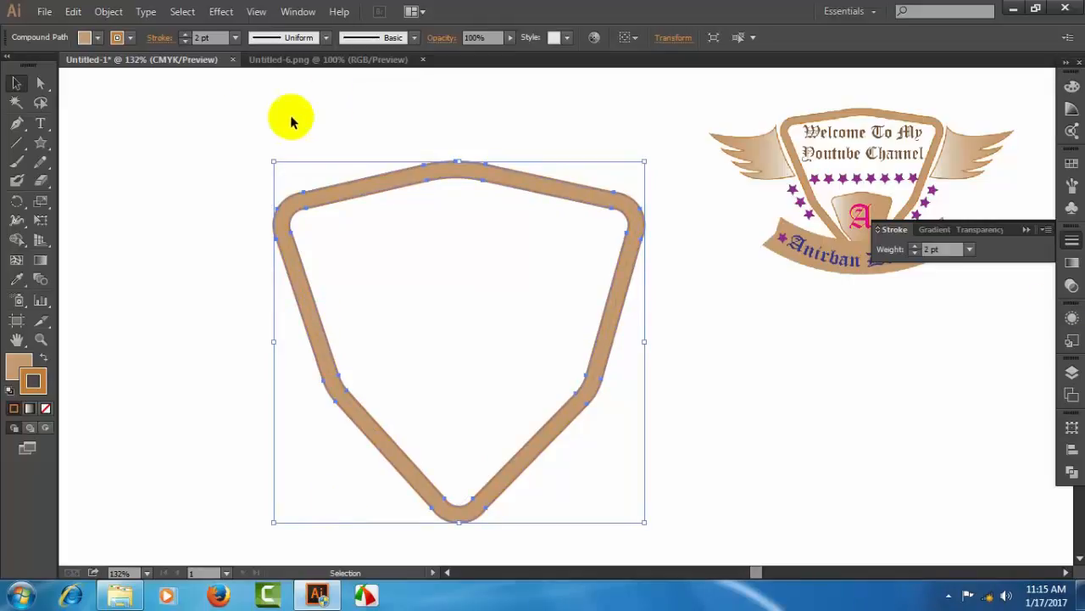
- Draw a closed wing beside the shield's upper left side with the Pen tool, with curved inner and top edges and four feather tips
left_click(17, 124)
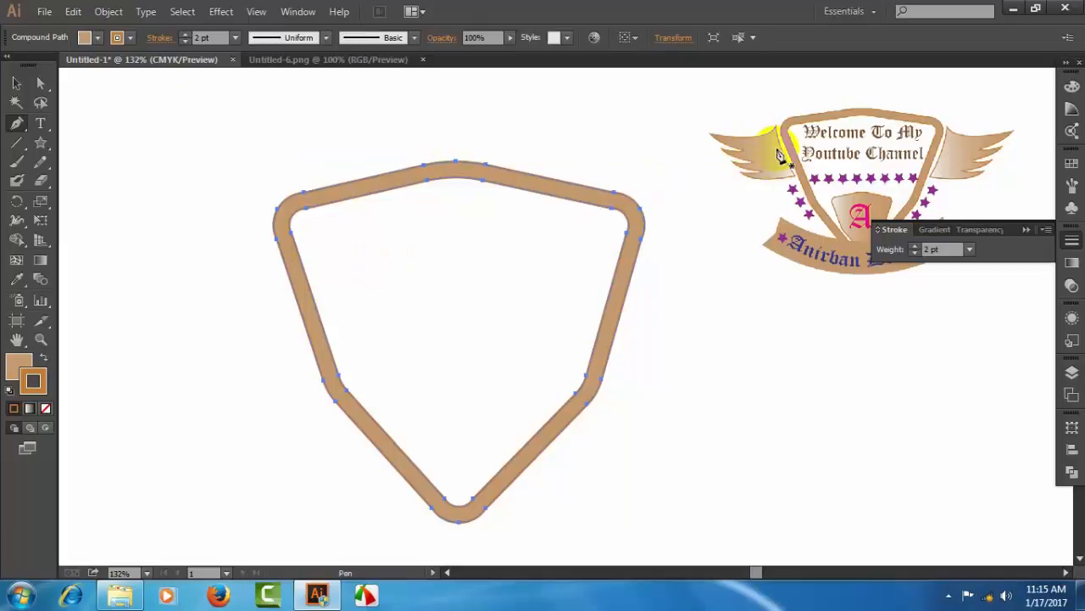
left_click(260, 223)
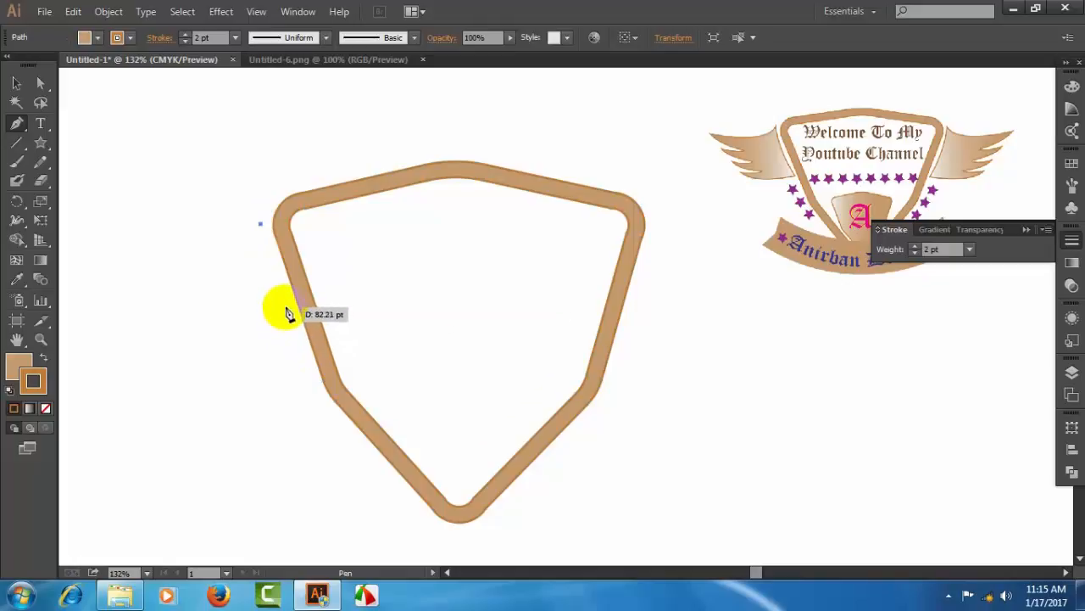
left_click_drag(291, 315, 321, 333)
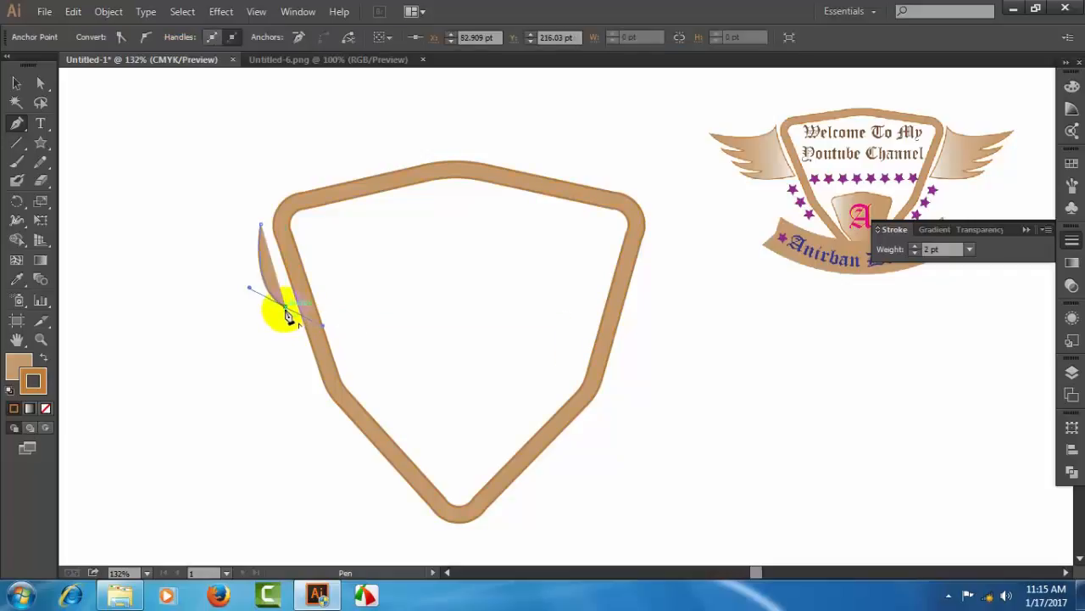
left_click(284, 306)
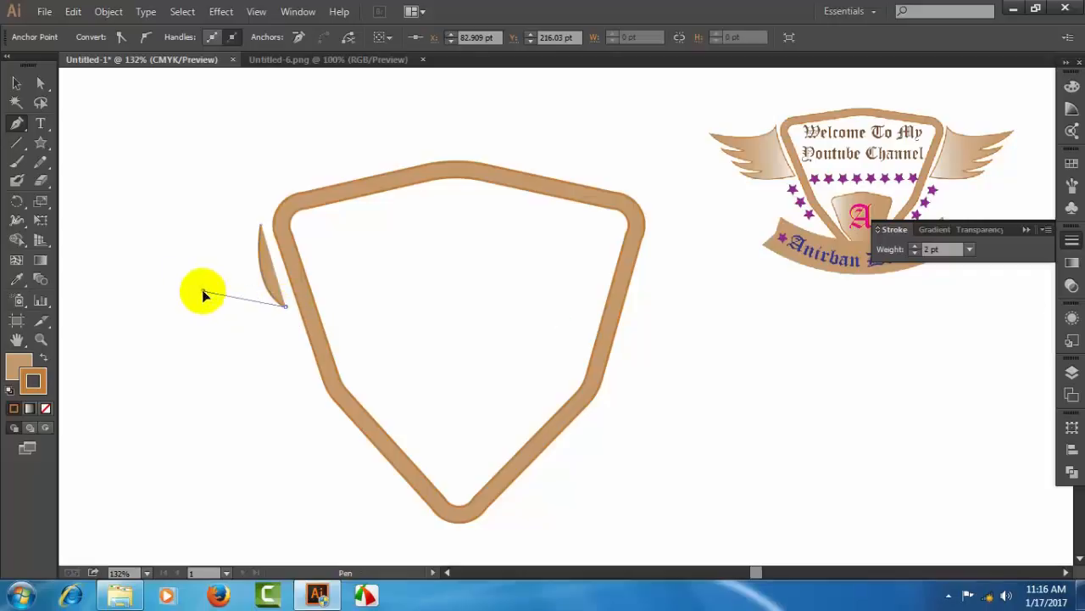
left_click_drag(203, 293, 172, 261)
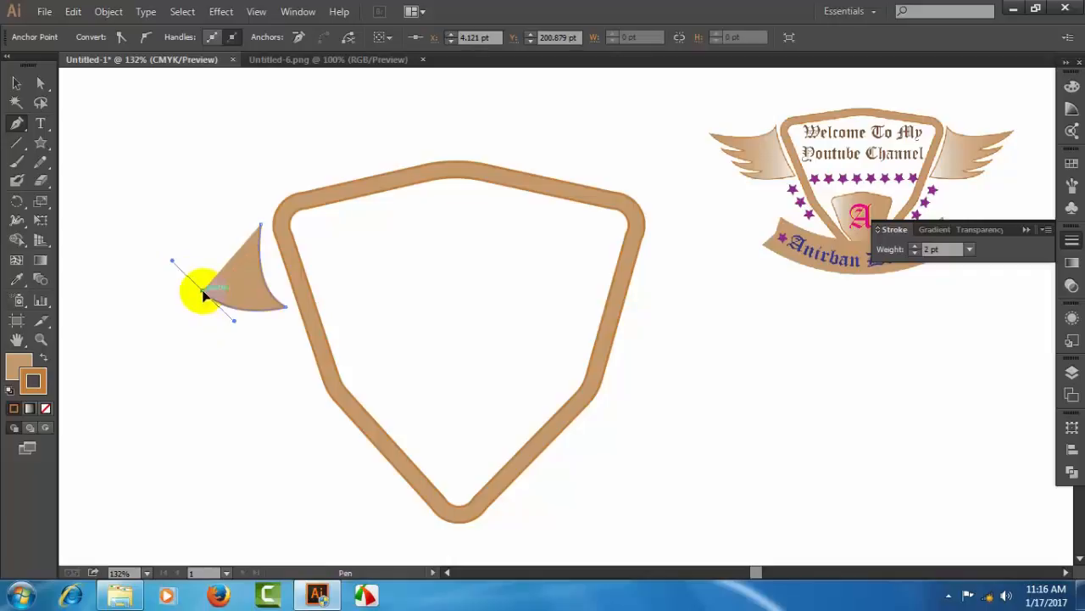
left_click_drag(203, 293, 129, 204)
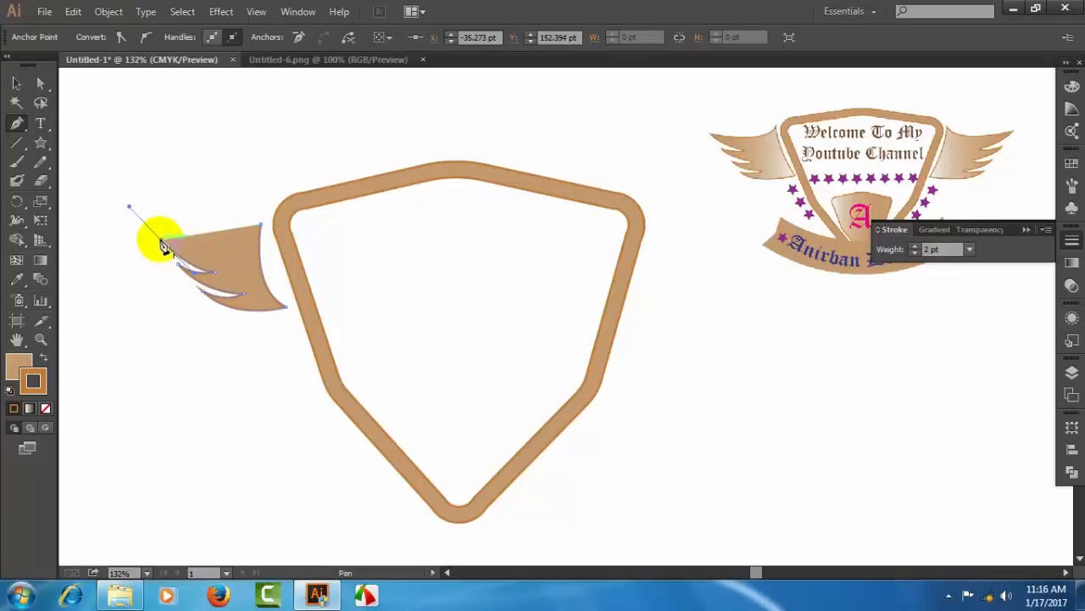
left_click_drag(163, 246, 281, 195)
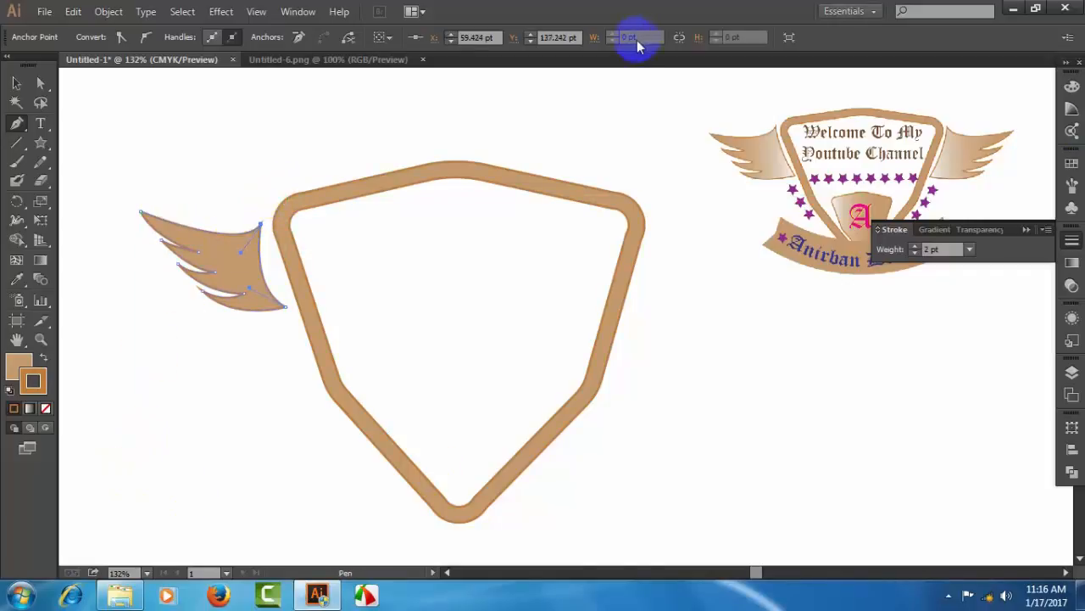
- Move the wing slightly right and up so its lower inner tip touches the left edge of the shield frame
left_click(16, 82)
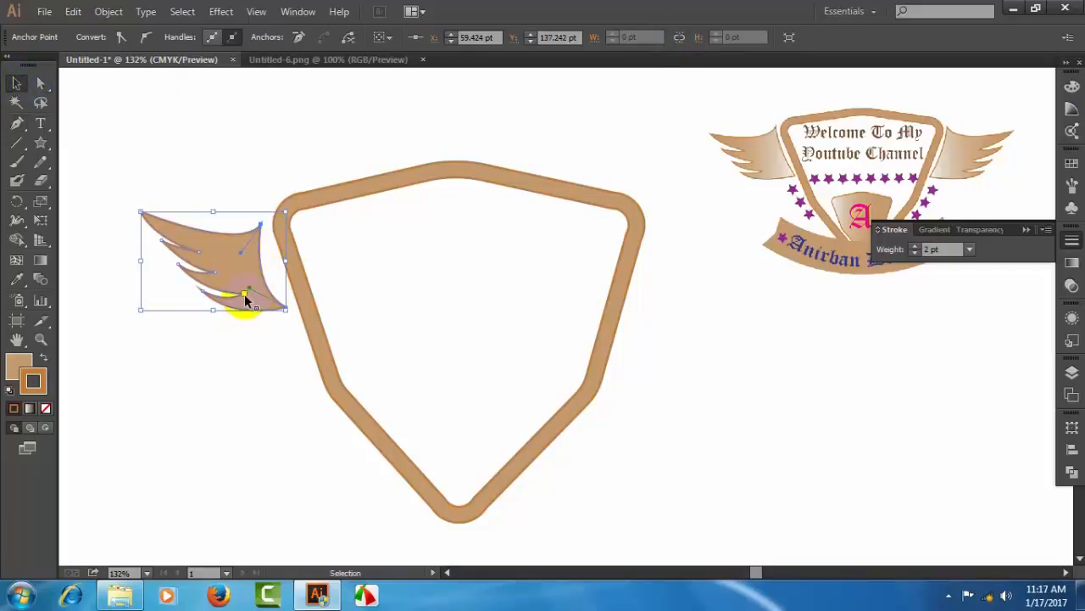
left_click(40, 82)
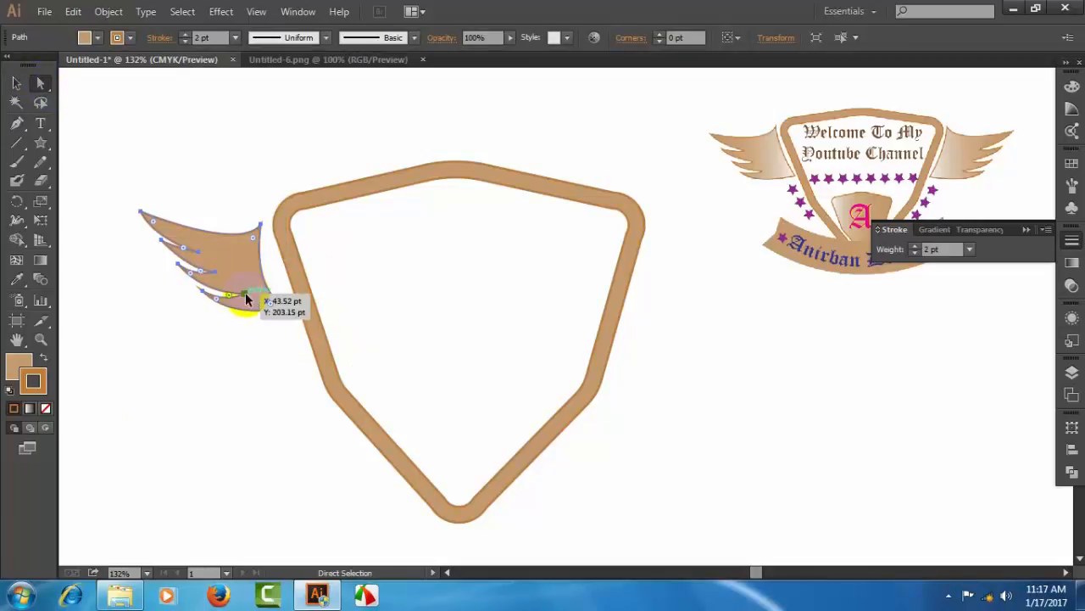
left_click_drag(246, 298, 286, 309)
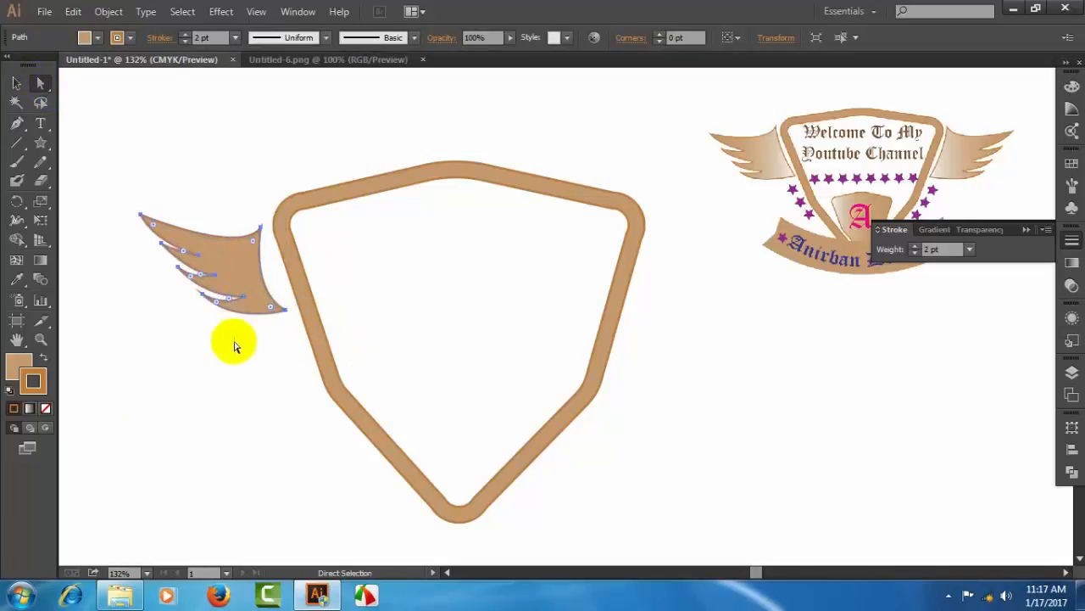
left_click(222, 361)
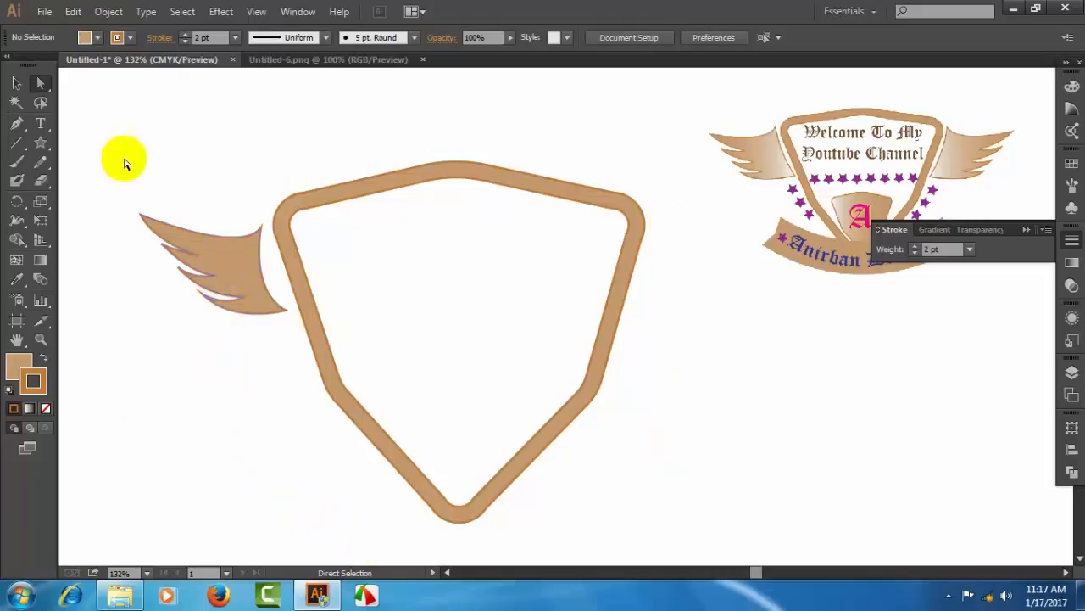
left_click(17, 83)
left_click(247, 281)
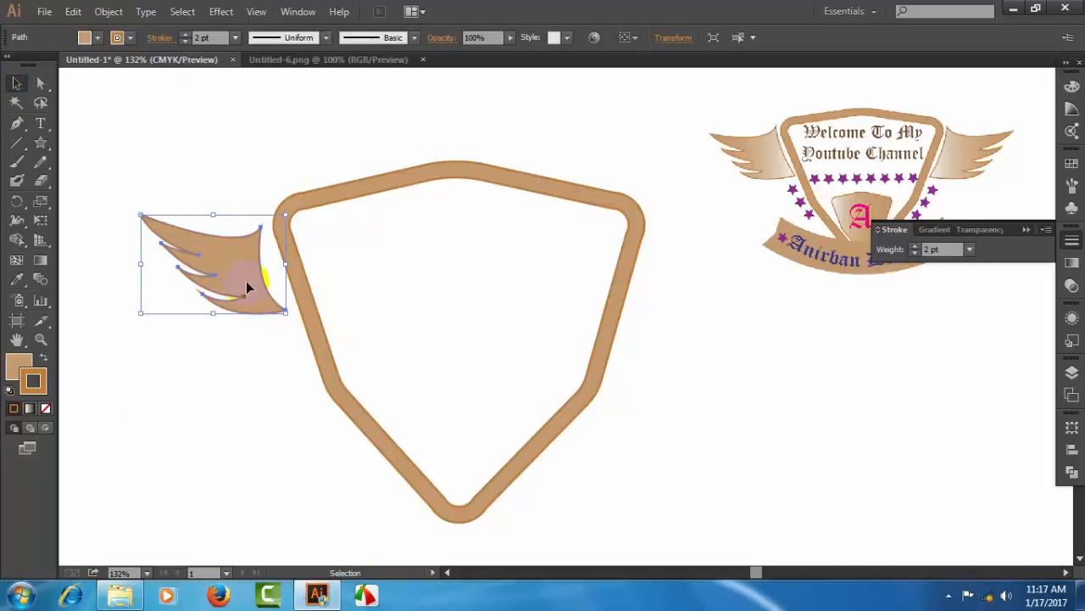
left_click_drag(247, 283, 254, 268)
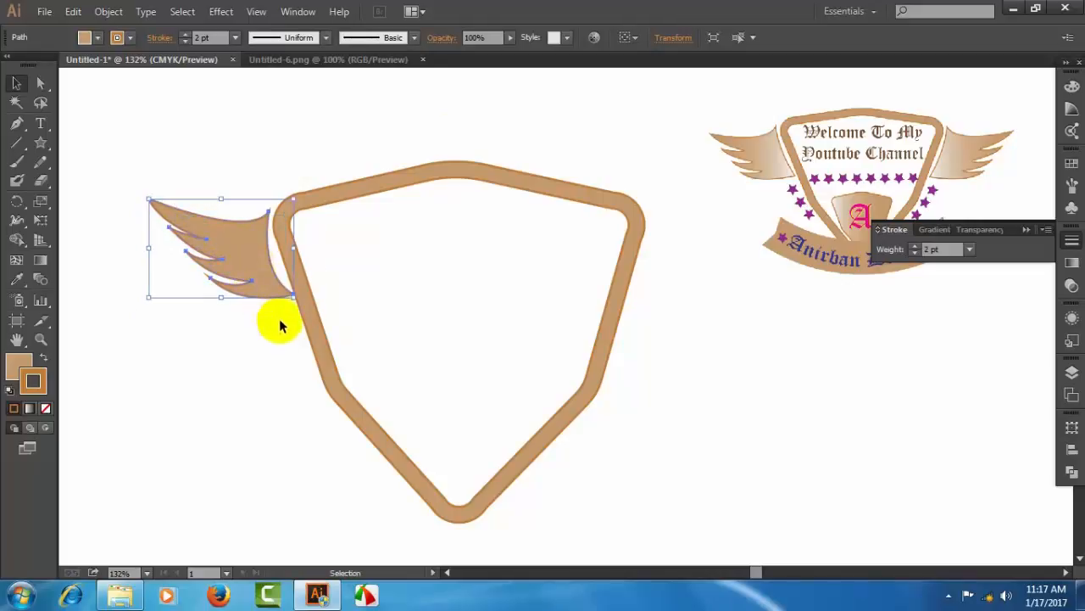
- Make a mirrored copy of the wing by reflecting it across the vertical axis
right_click(238, 260)
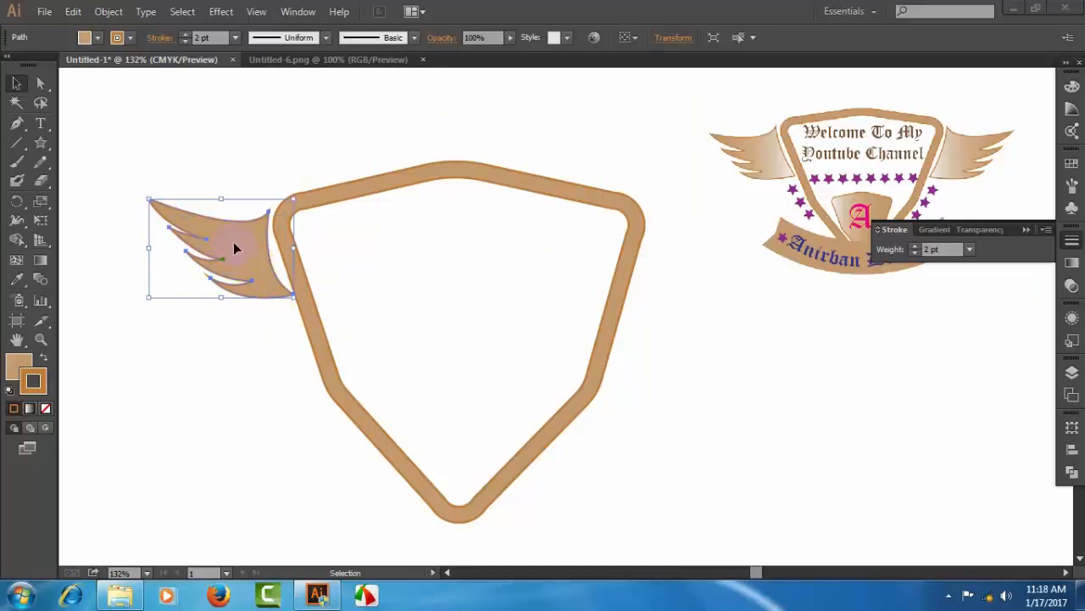
left_click(229, 235)
right_click(230, 235)
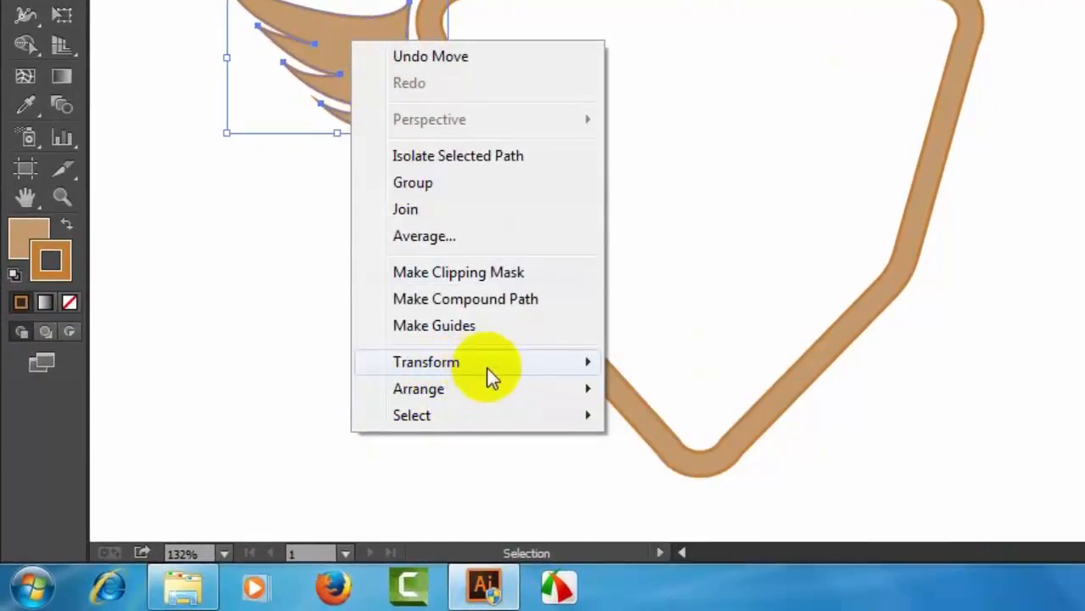
mouse_move(597, 366)
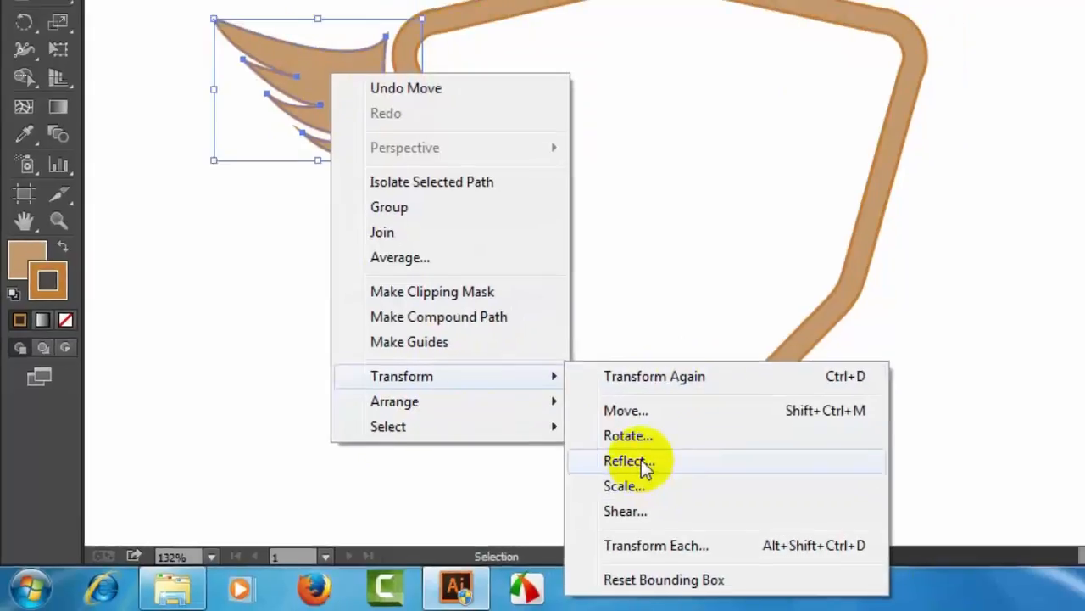
left_click(641, 459)
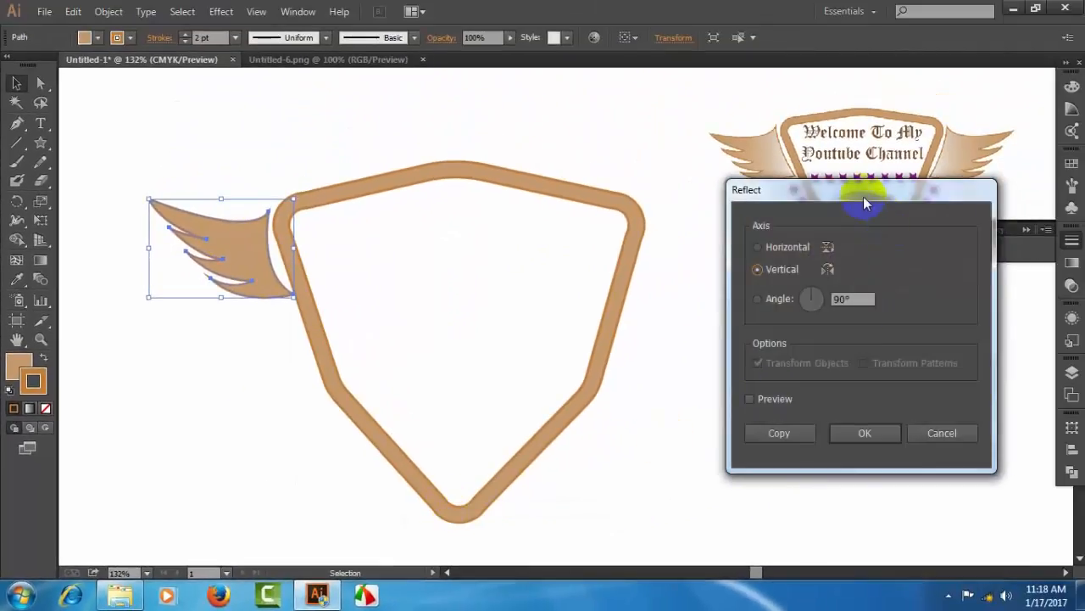
left_click_drag(865, 202, 551, 190)
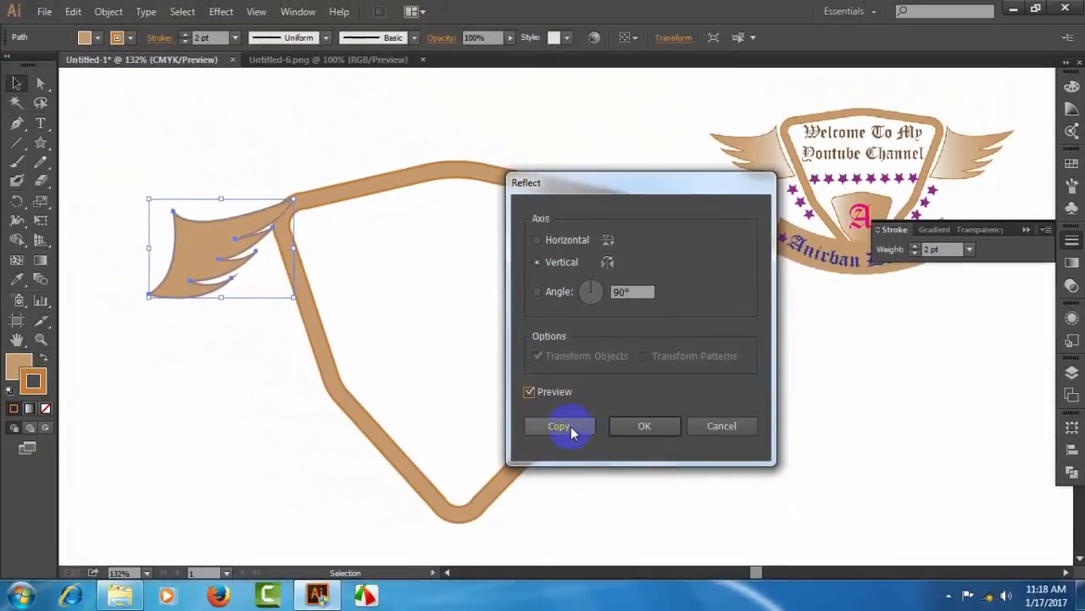
left_click(376, 361)
- Move the mirrored wing to the shield's upper right side so its lower inner tip touches the frame's edge
left_click(203, 262)
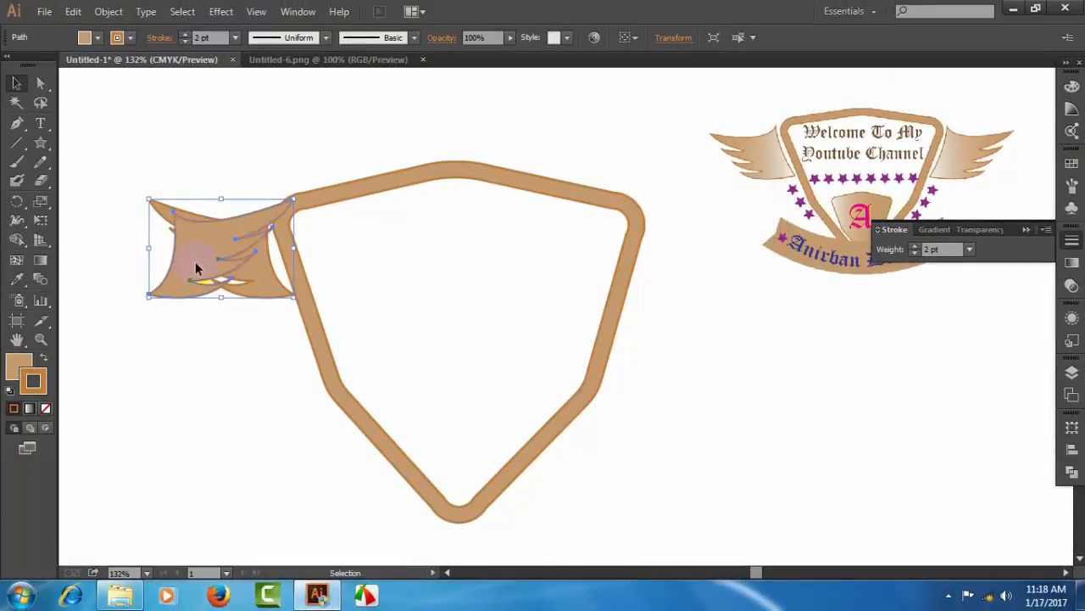
left_click_drag(195, 269, 676, 272)
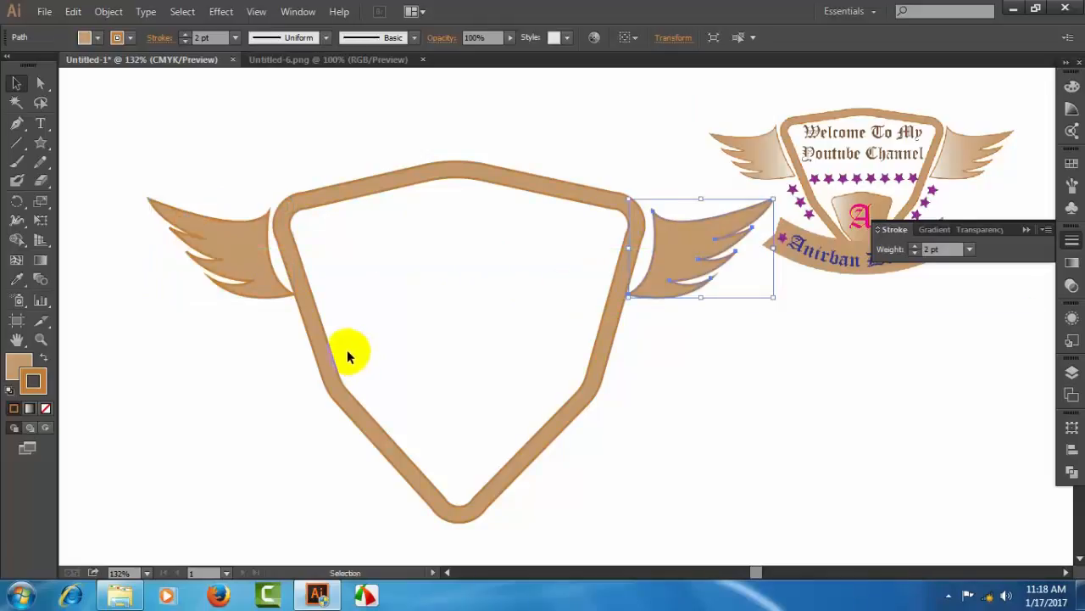
key("Left")
key("Left")
key("Left")
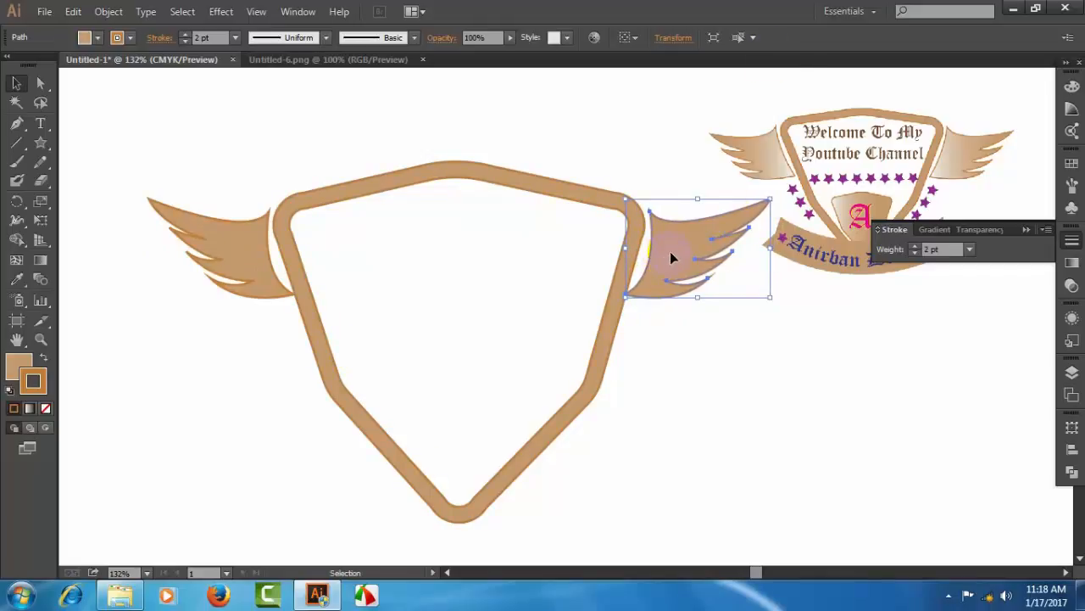
- Align both wings with each other by their vertical centers
left_click(238, 262, "shift")
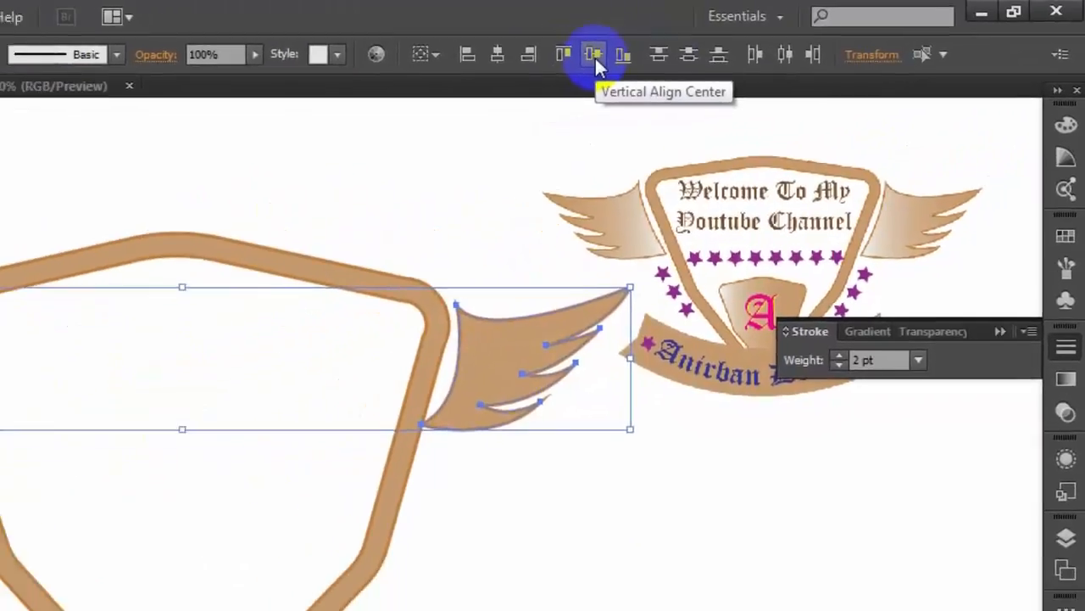
left_click(596, 59)
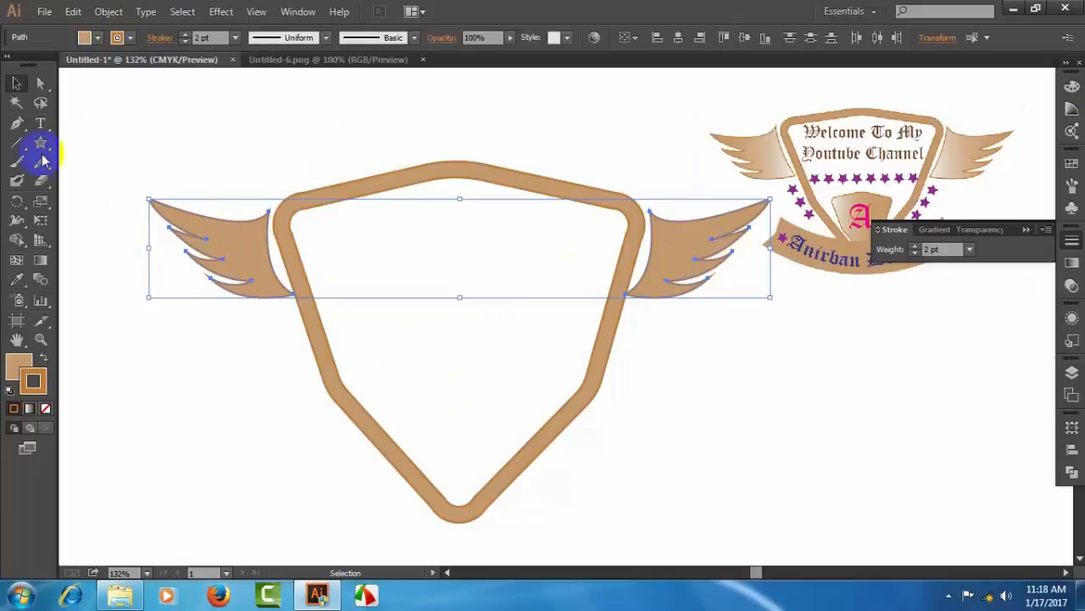
left_click(123, 171)
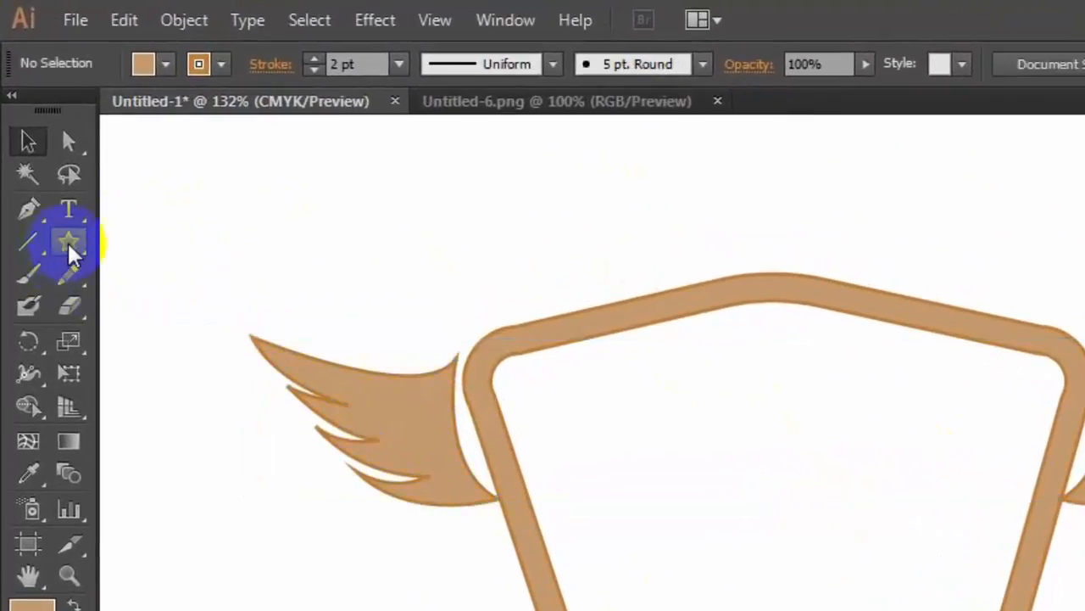
- Create a 3-point star with radii of 50 pt and 100 pt and center it in the shield's lower half
left_click(70, 244)
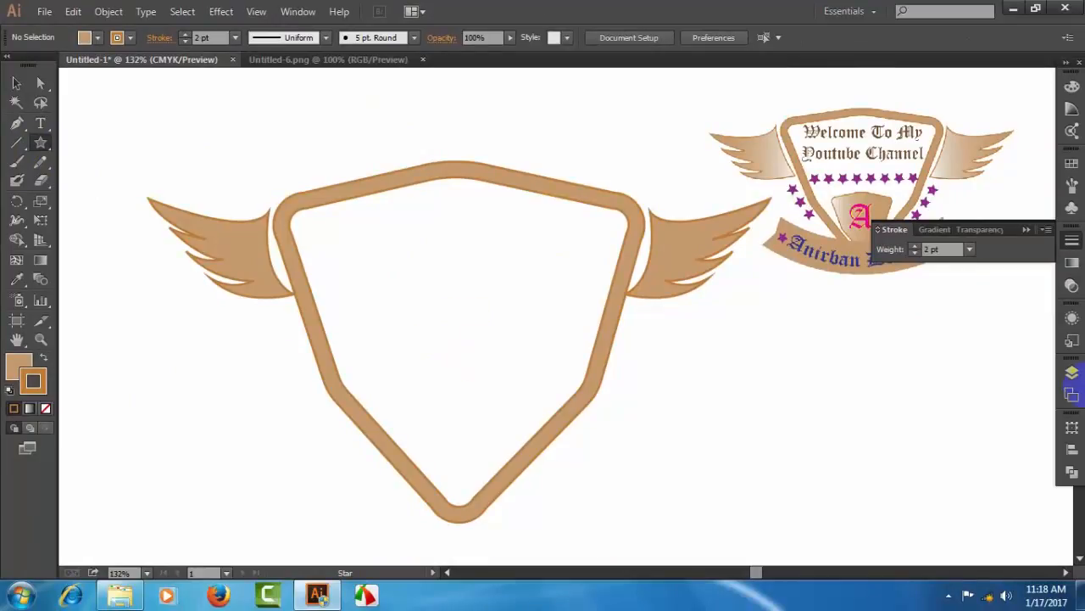
left_click(447, 377)
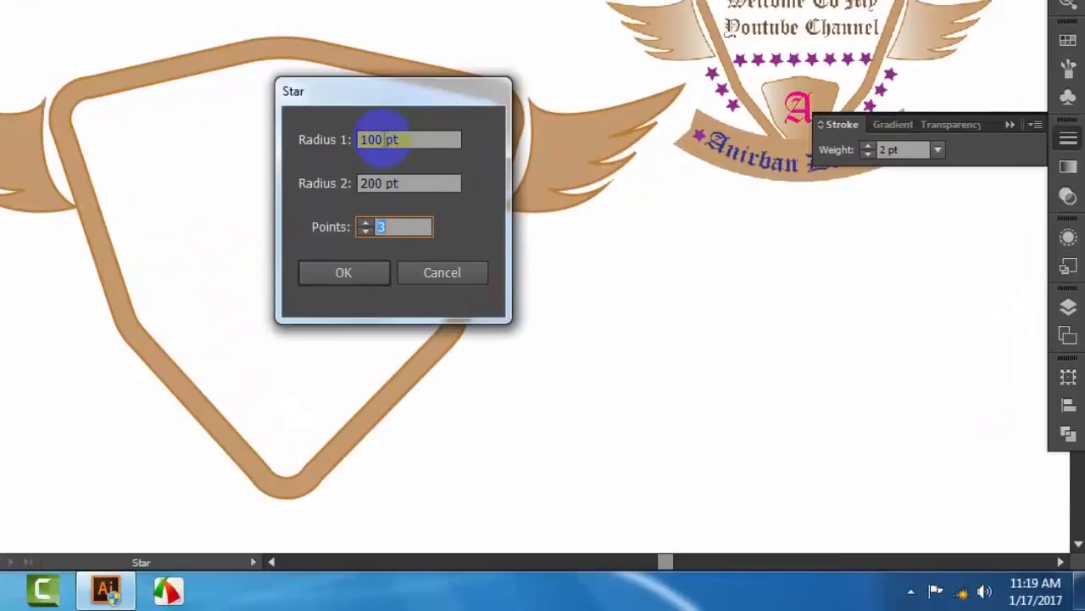
left_click_drag(383, 139, 346, 141)
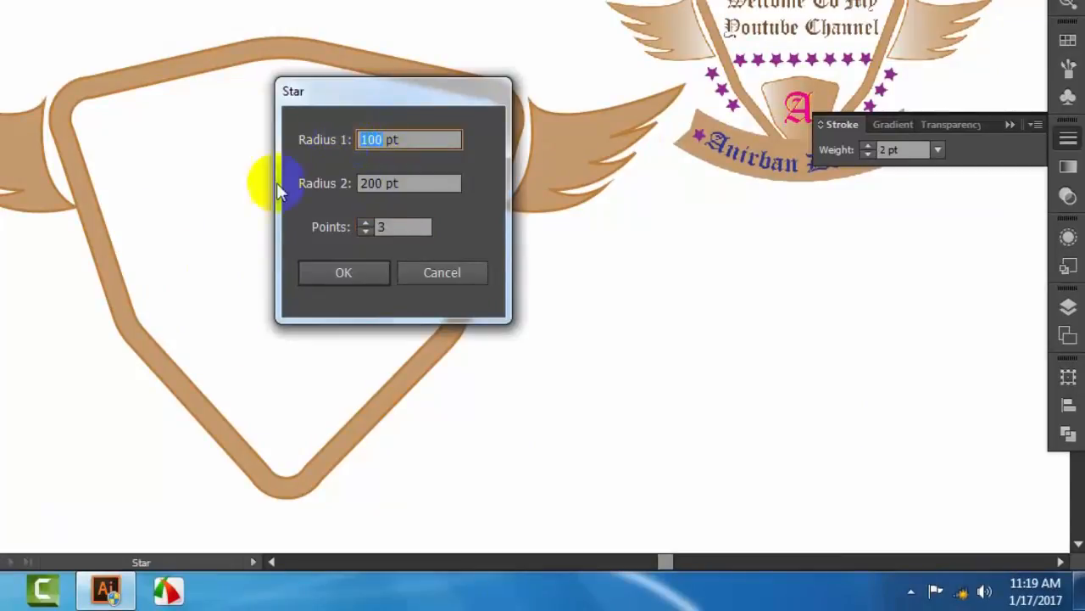
left_click(382, 181)
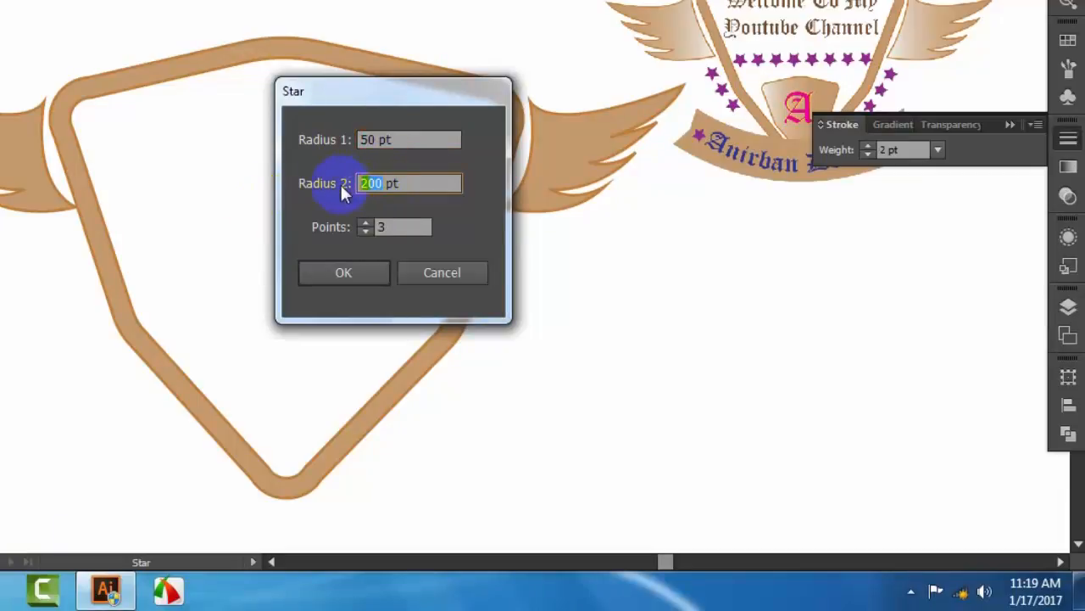
type("100")
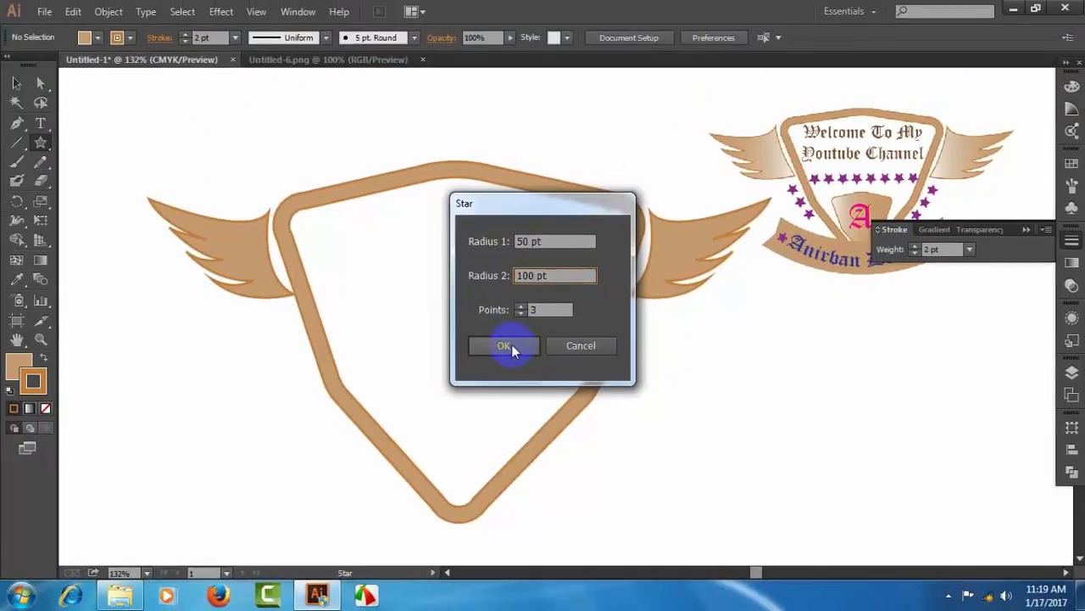
left_click(505, 345)
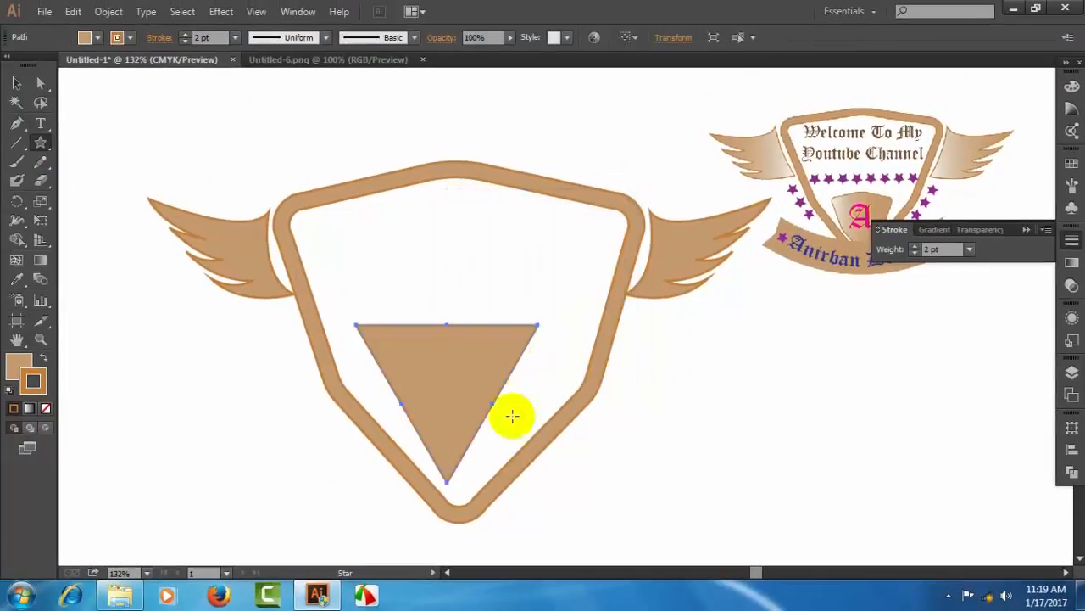
left_click(18, 85)
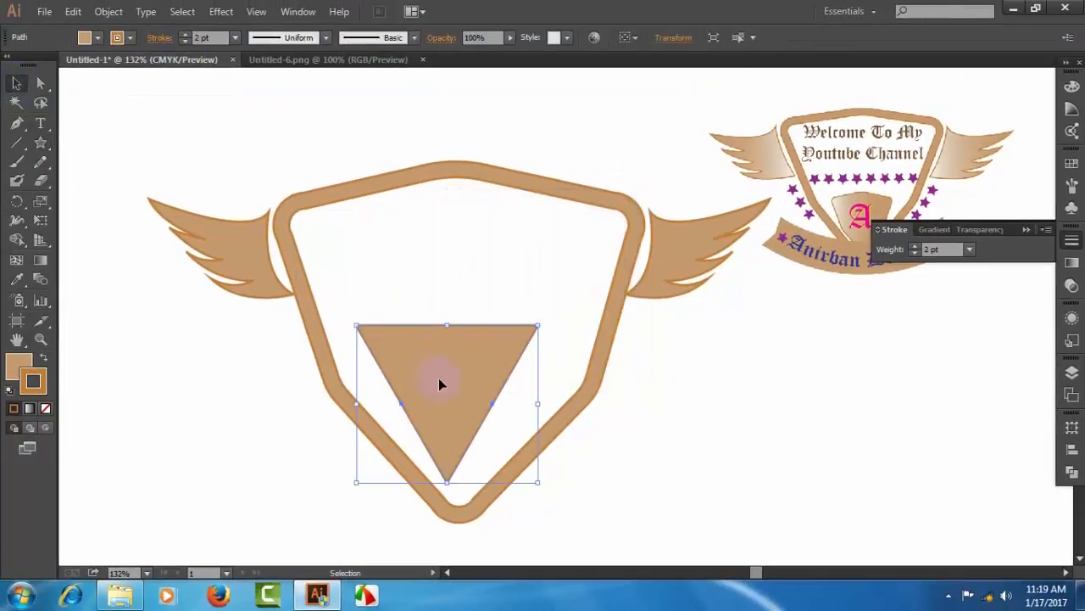
mouse_move(439, 382)
left_mouse_down()
mouse_move(451, 382)
mouse_move(454, 401)
mouse_move(454, 390)
left_mouse_up()
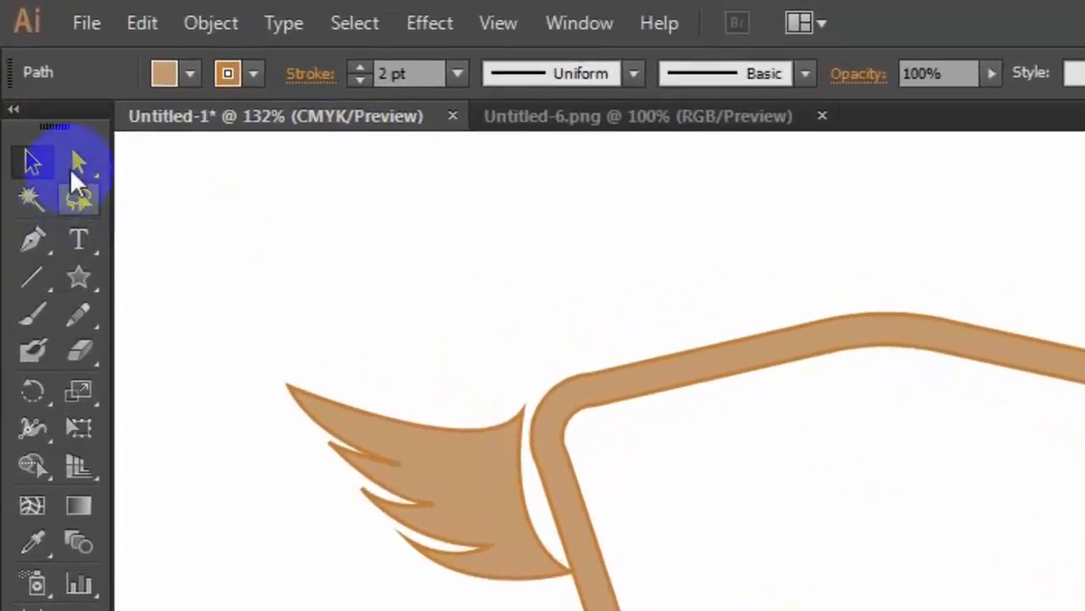
- Round all three corners of the triangle to about 15 pt and shift it slightly down
left_click(66, 136)
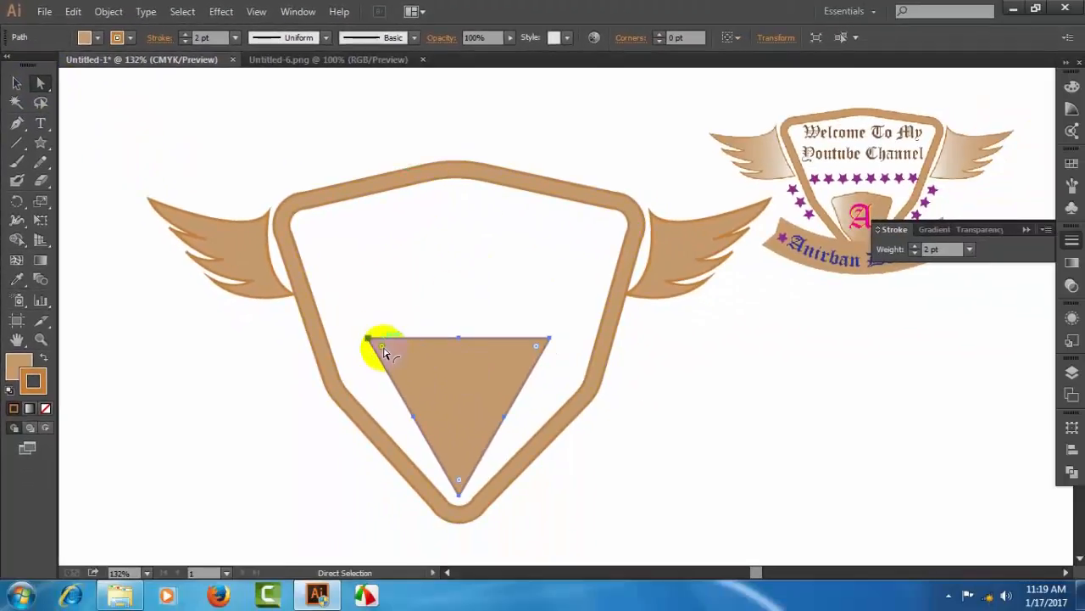
left_click_drag(388, 353, 396, 358)
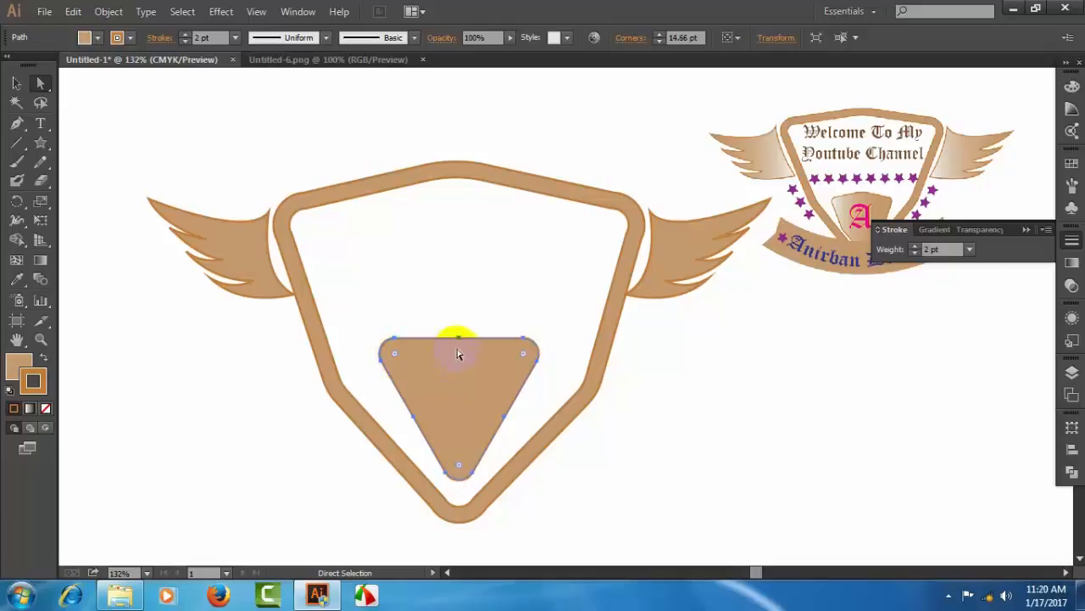
left_click_drag(462, 340, 459, 347)
left_click(463, 477)
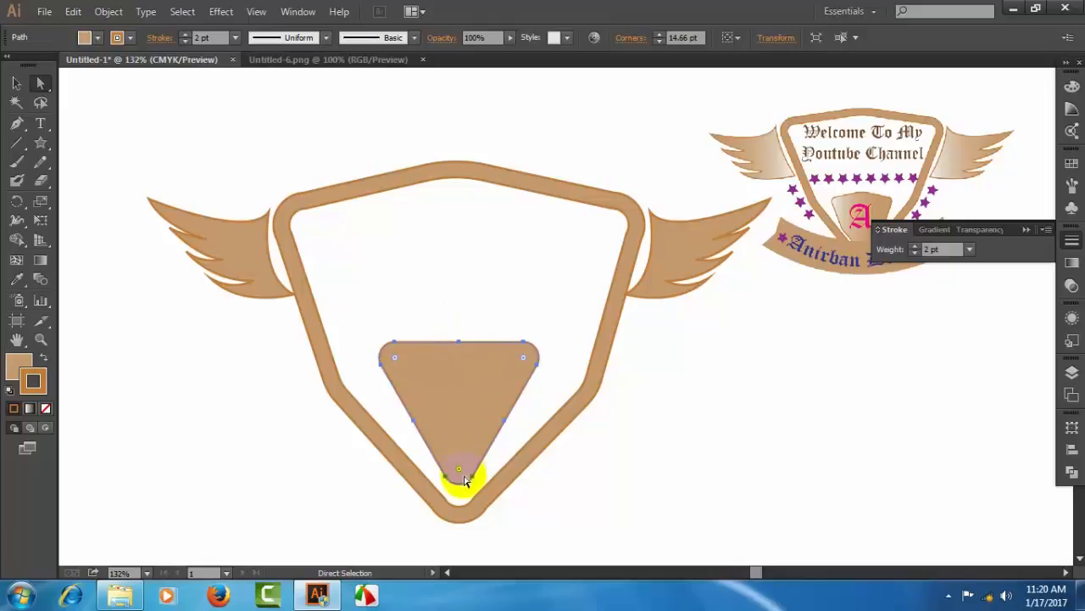
- Reshape the triangle into a small shield by pulling its top midpoint up and both side midpoints outward and down
left_click_drag(460, 345, 454, 331)
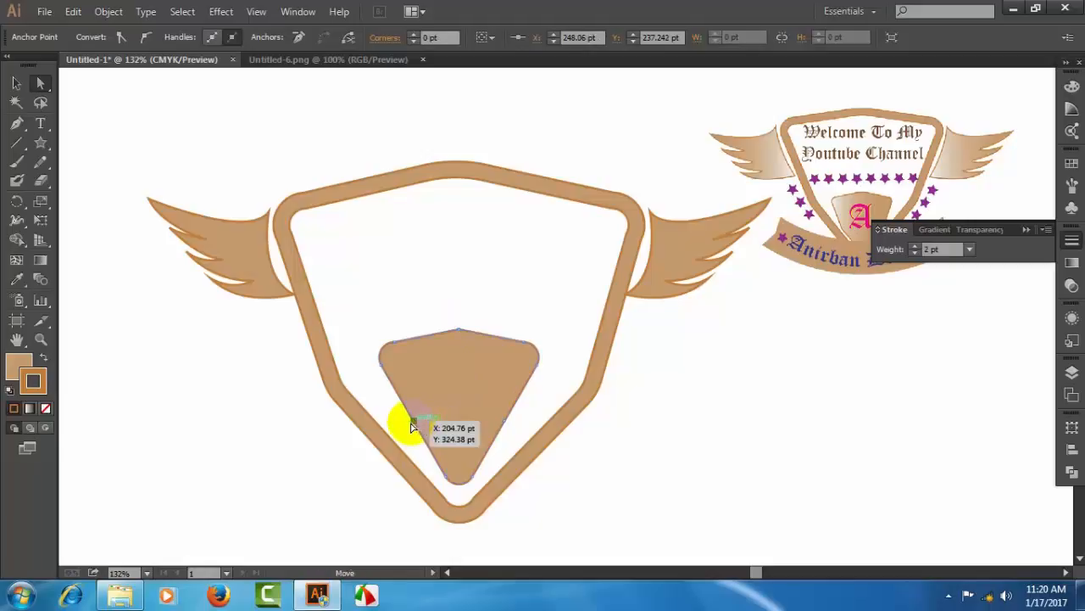
left_click_drag(410, 423, 400, 428)
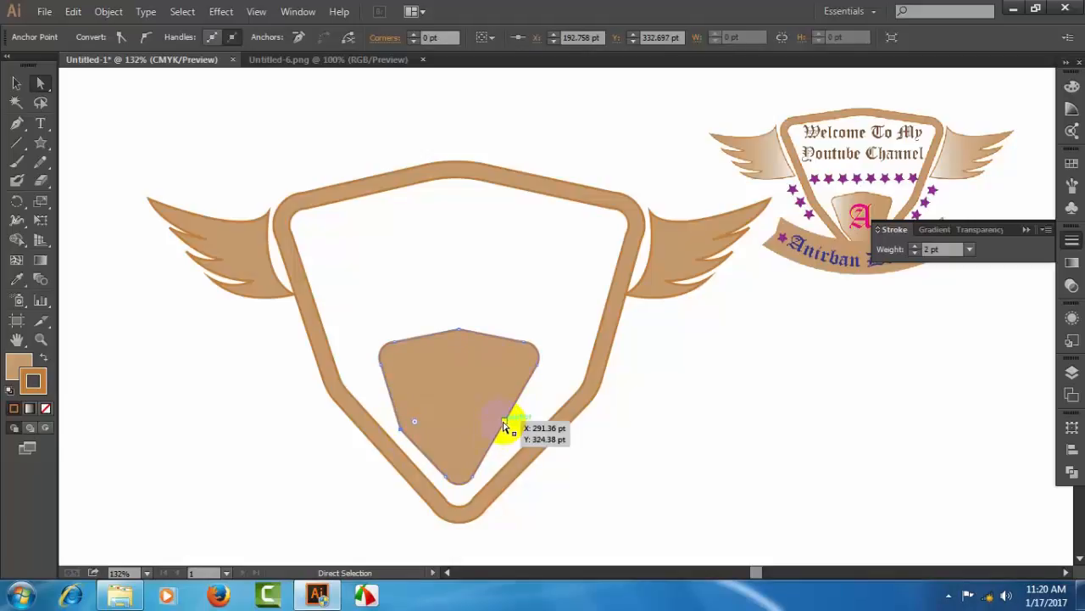
left_click_drag(505, 422, 518, 430)
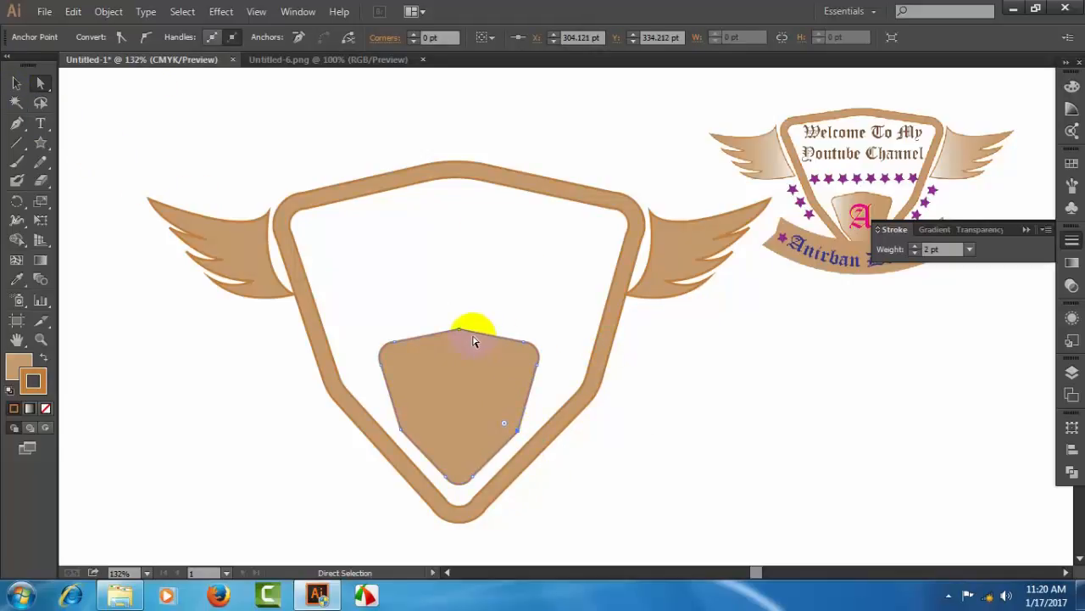
- Round the small shield's top point to about 59 pt, its lower right corner to about 48 pt and its lower left to about 45 pt
mouse_move(458, 333)
left_mouse_down()
mouse_move(461, 316)
mouse_move(469, 399)
left_mouse_up()
left_click(536, 437)
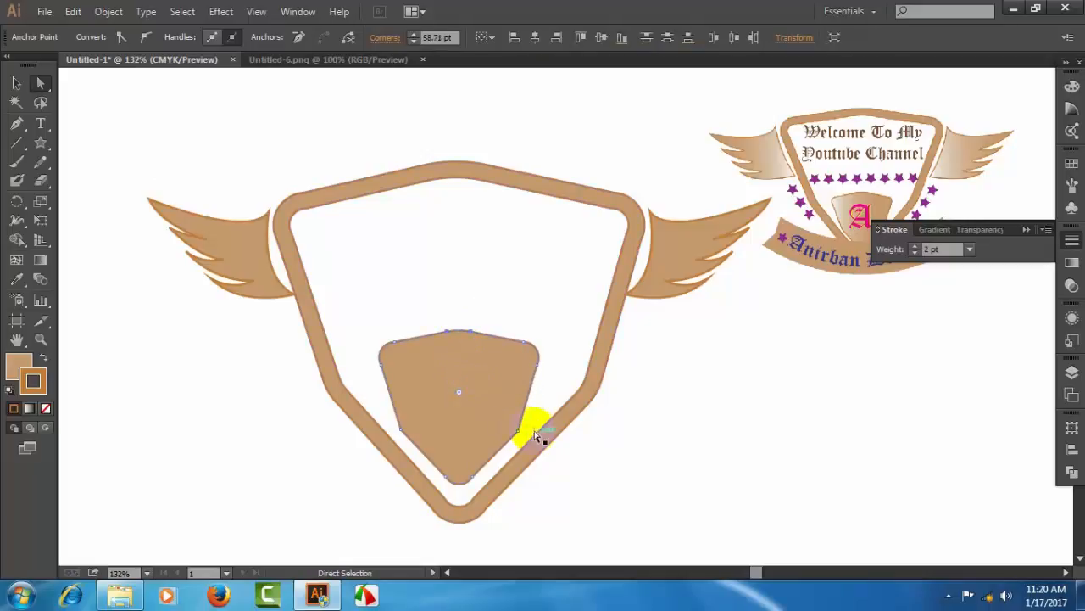
left_click(505, 428)
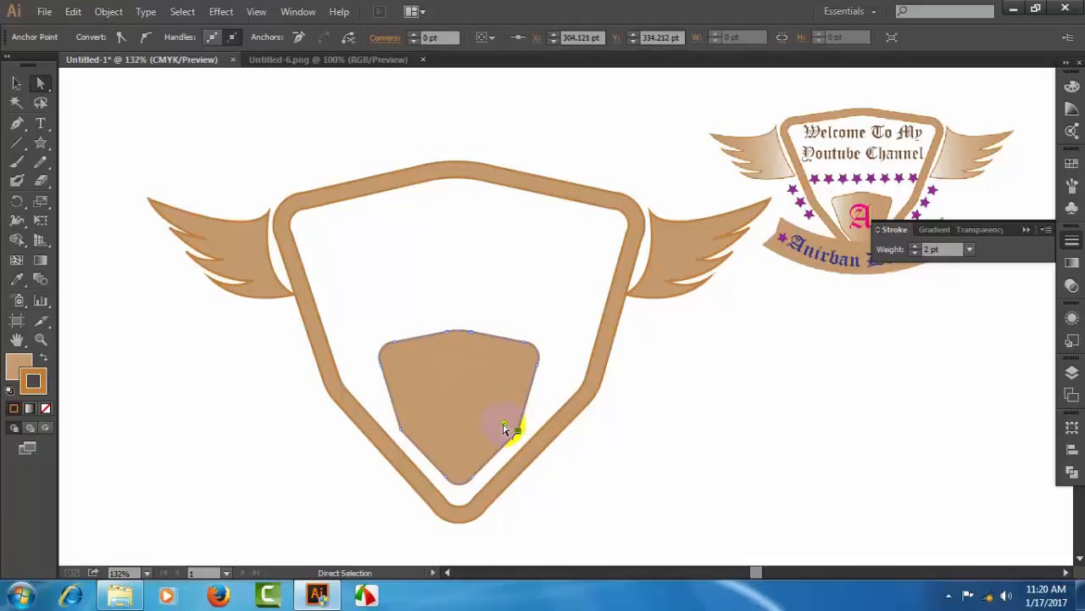
left_click_drag(505, 428, 475, 409)
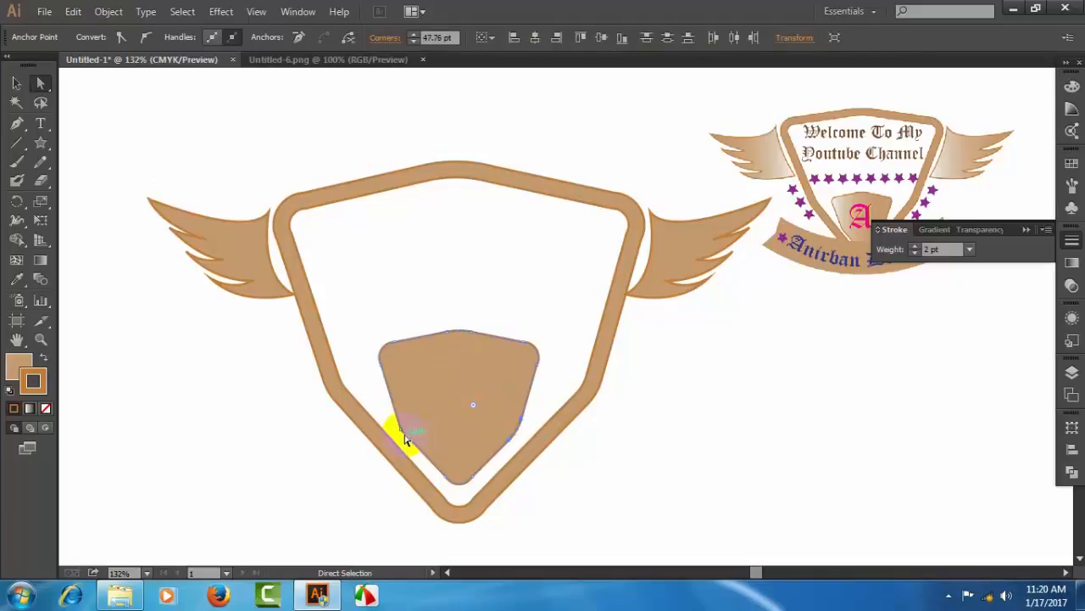
left_click(415, 421)
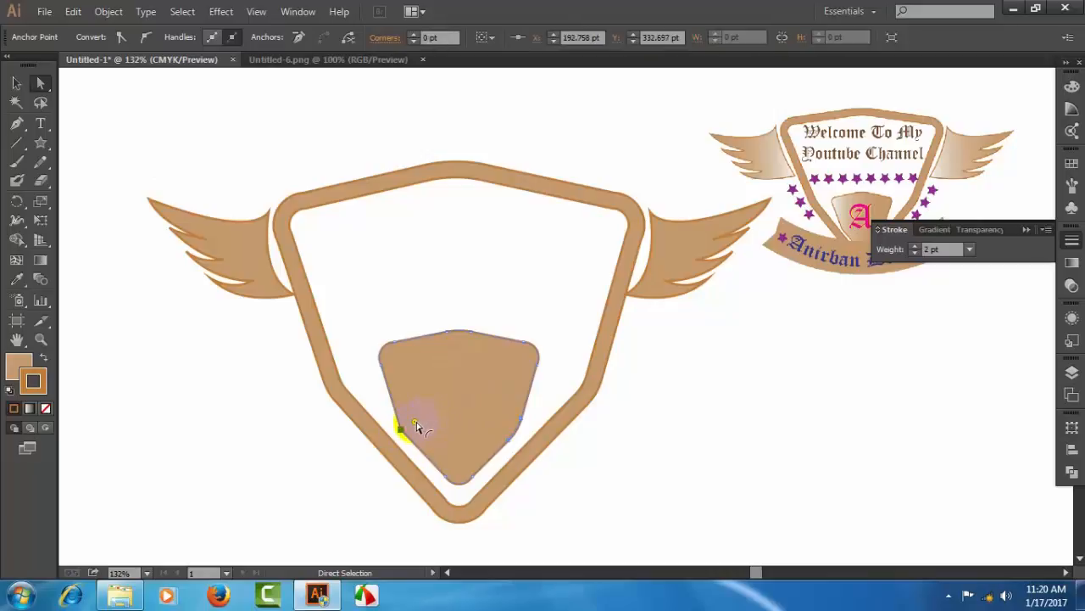
left_click_drag(419, 423, 443, 416)
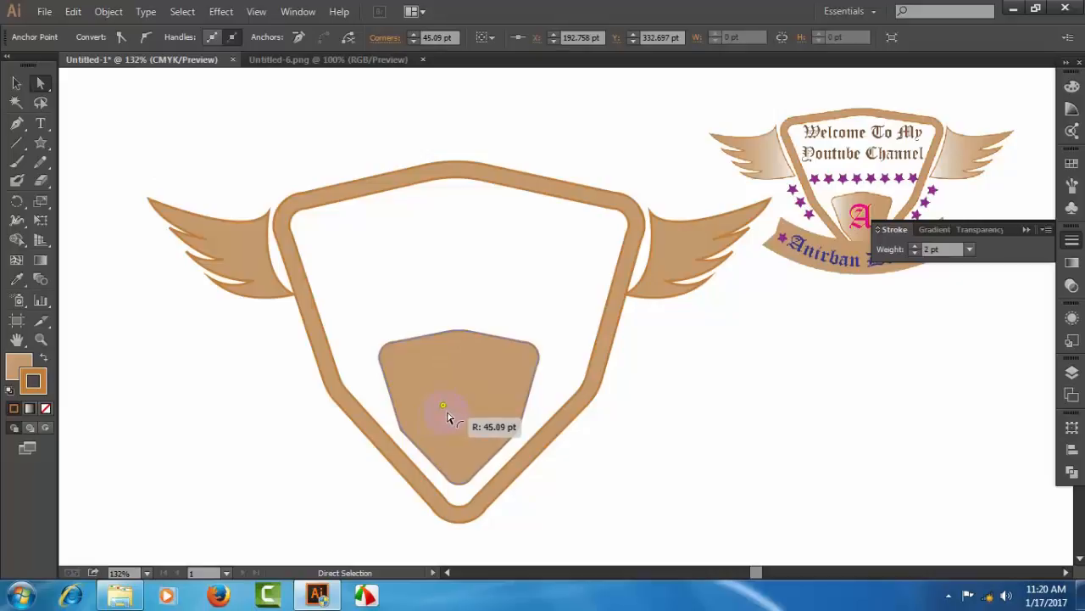
left_click_drag(451, 417, 450, 417)
left_click(666, 452)
left_click(514, 438)
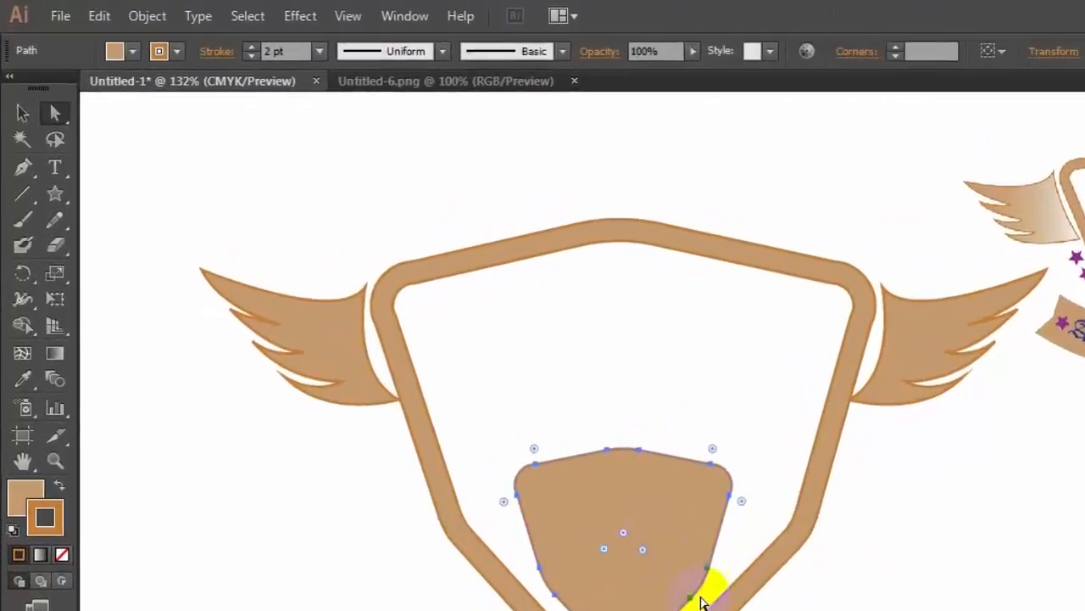
- Add the letter A at 60 pt inside the small shield
left_click(54, 167)
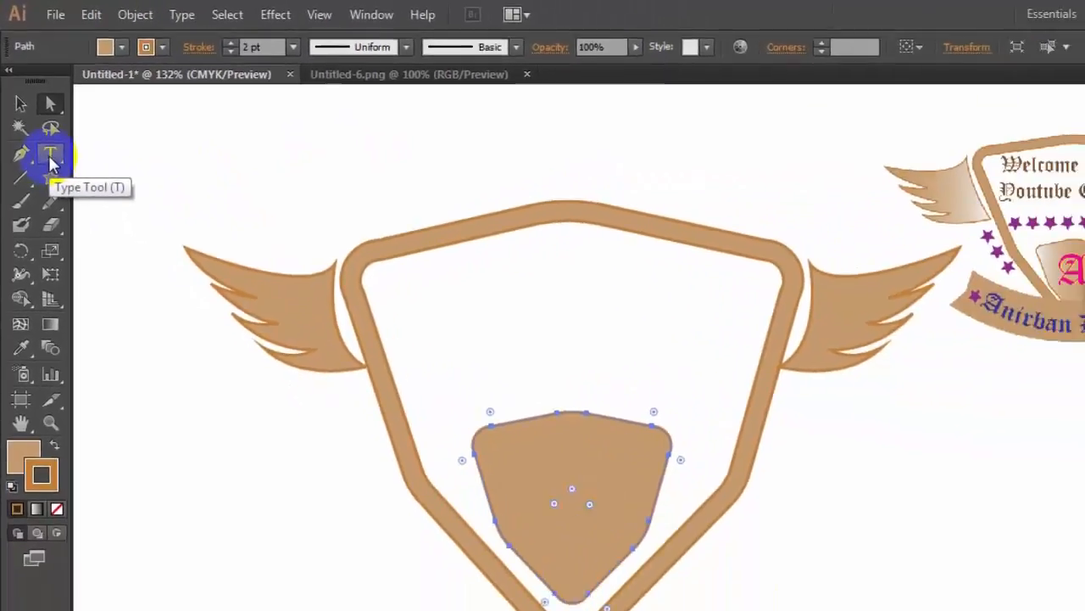
left_click(560, 542)
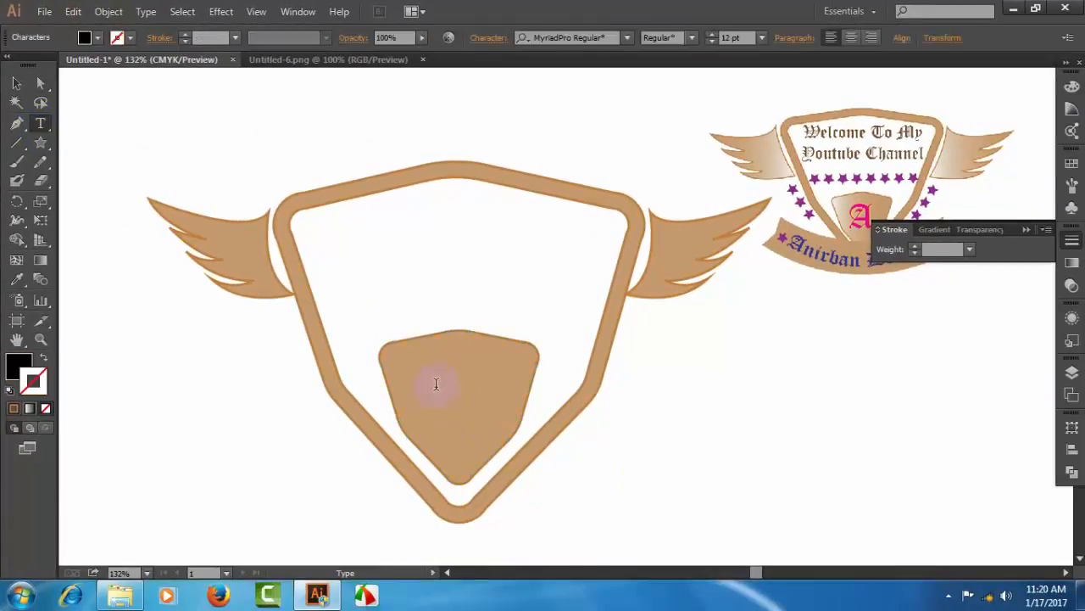
left_click(763, 39)
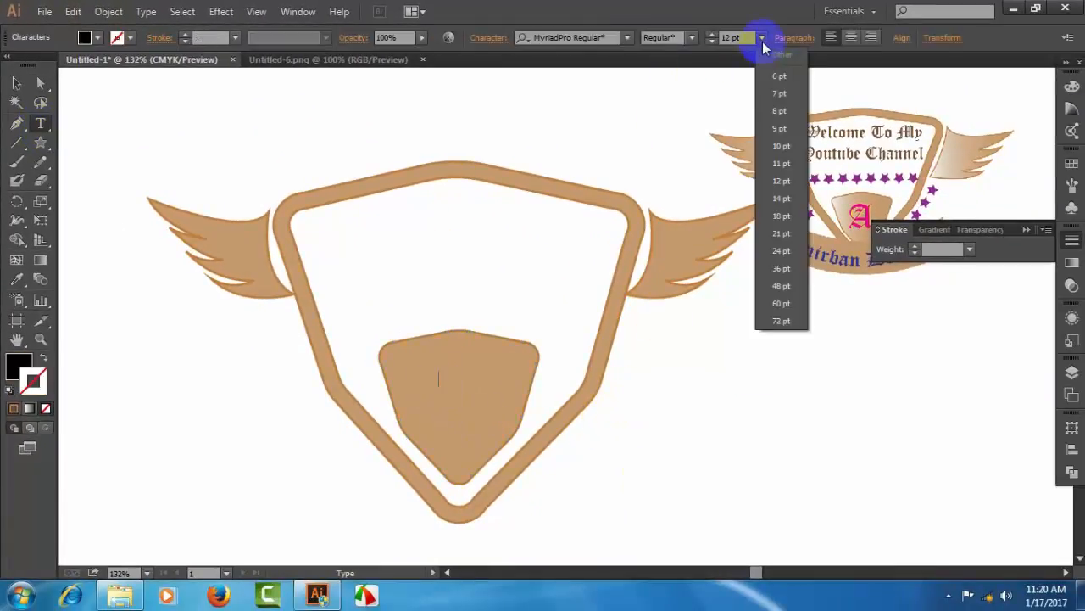
left_click(776, 301)
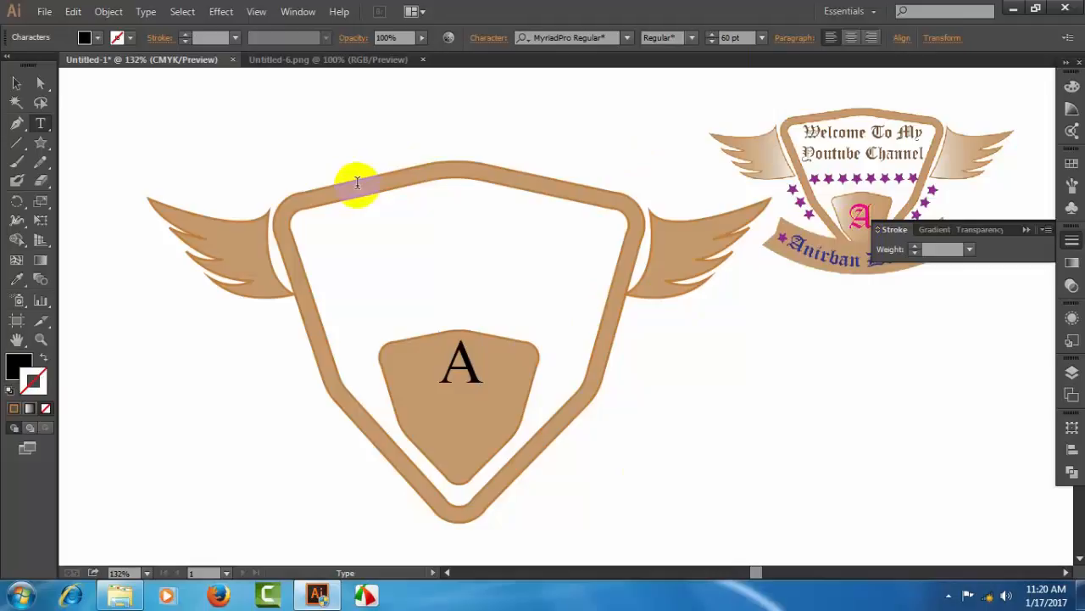
- Set the font of the letter A to Old English Text MT
key("ctrl+a")
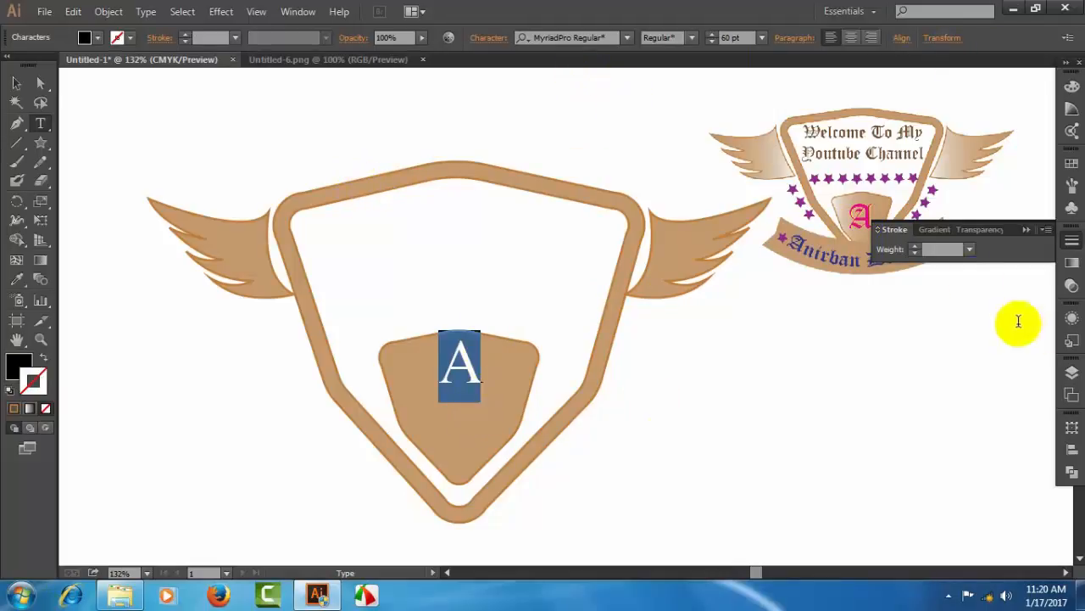
left_click(563, 36)
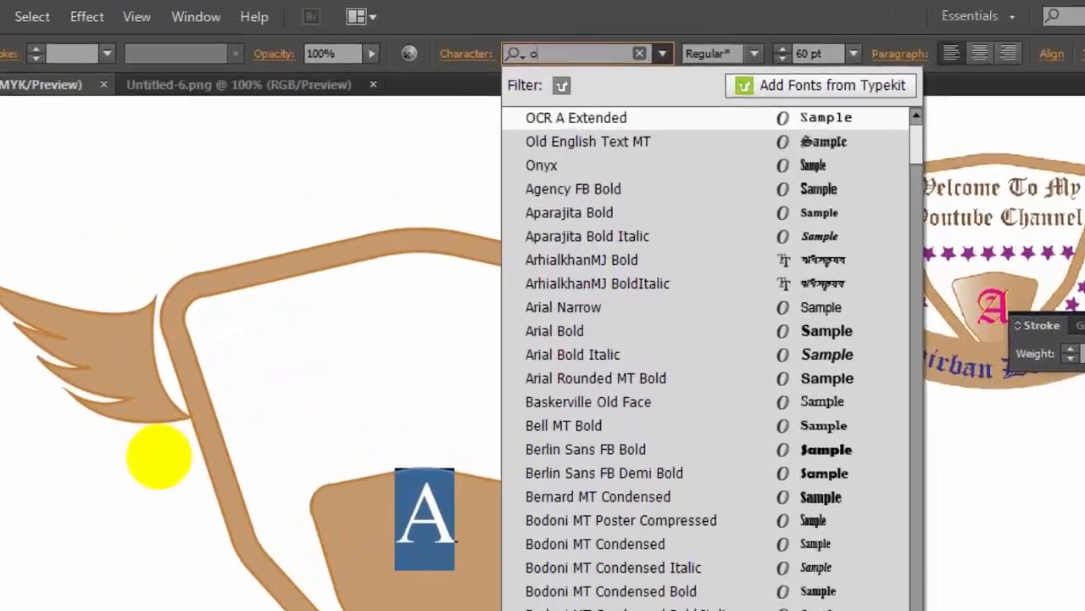
type("l")
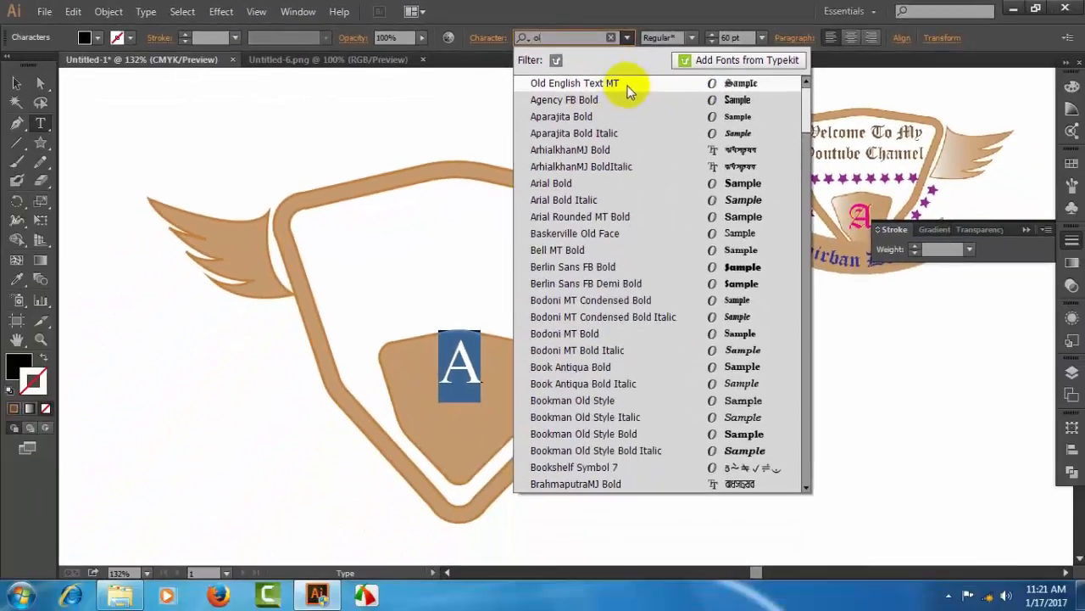
left_click(653, 159)
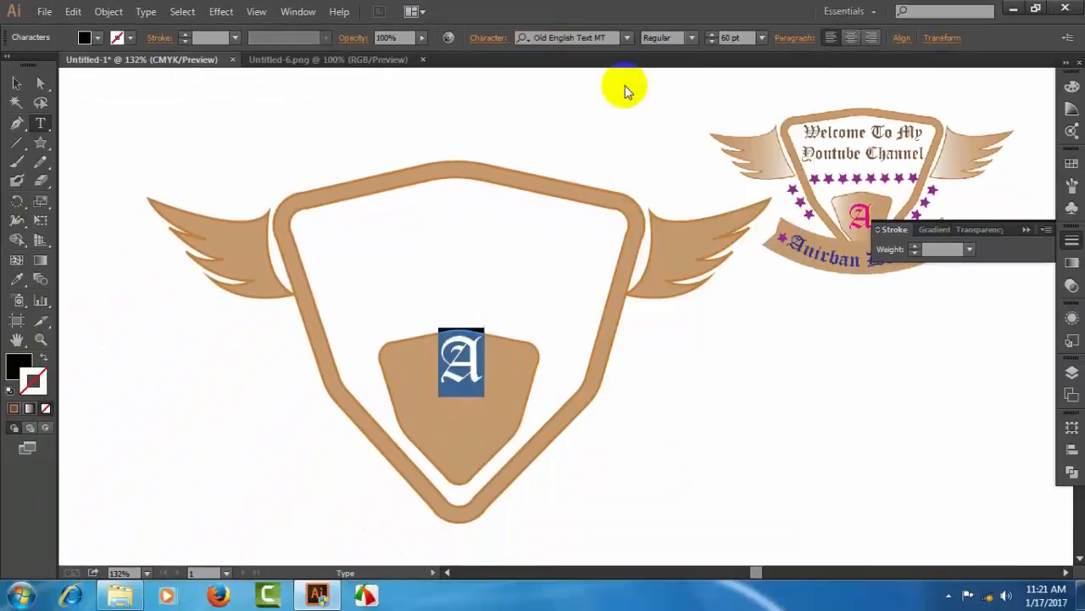
- Enlarge the letter A to about 87 pt and center it by eye inside the small shield
left_click(17, 84)
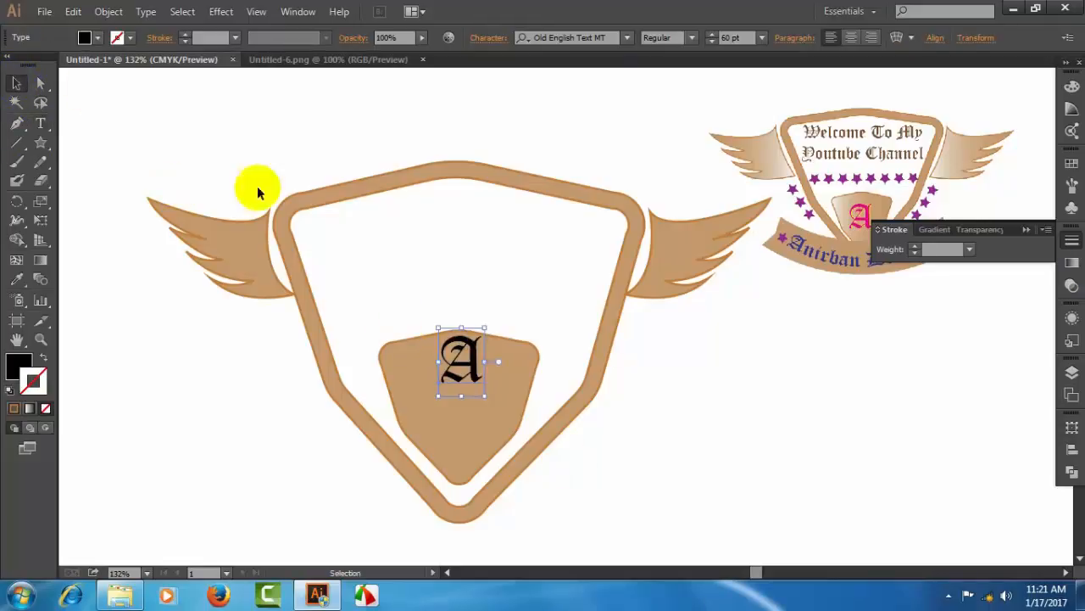
left_click_drag(454, 372, 459, 427)
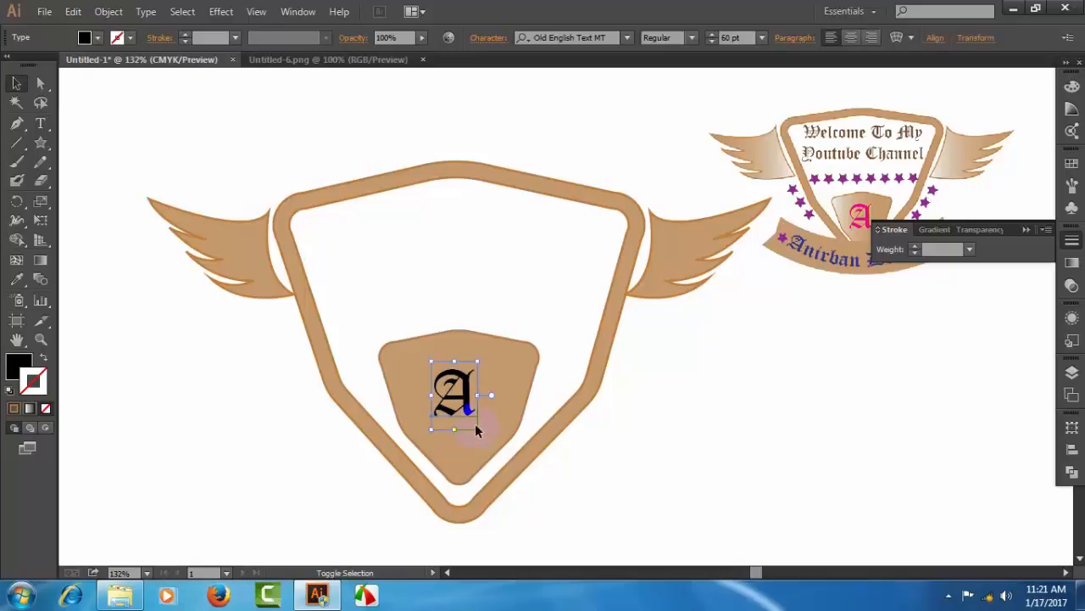
left_click_drag(477, 429, 492, 451)
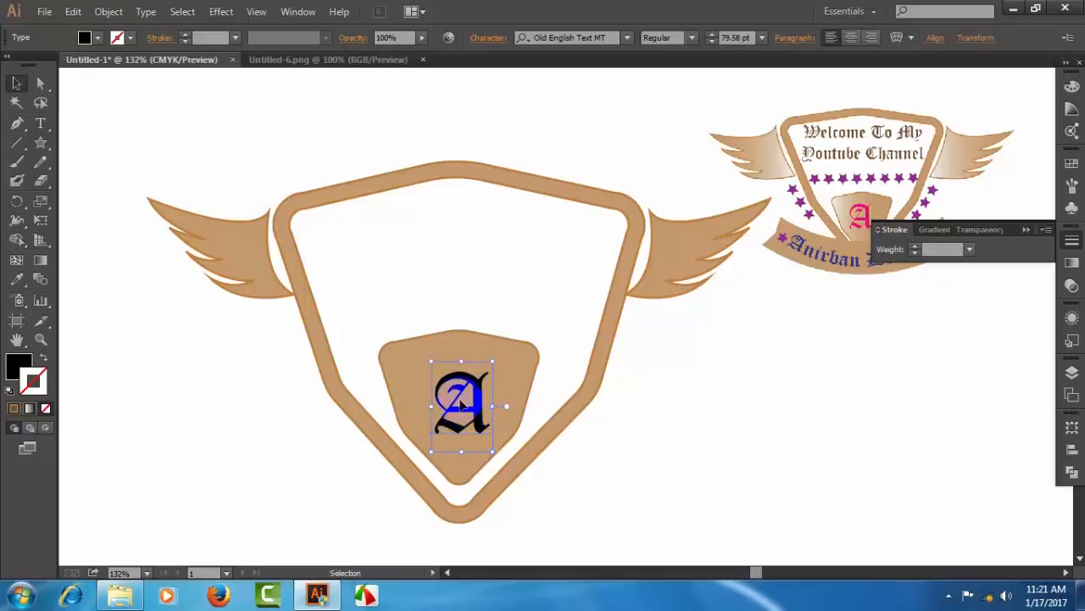
left_click_drag(454, 393, 454, 385)
mouse_move(492, 447)
left_mouse_down()
mouse_move(486, 434)
mouse_move(493, 446)
left_mouse_up()
left_click_drag(460, 389, 459, 384)
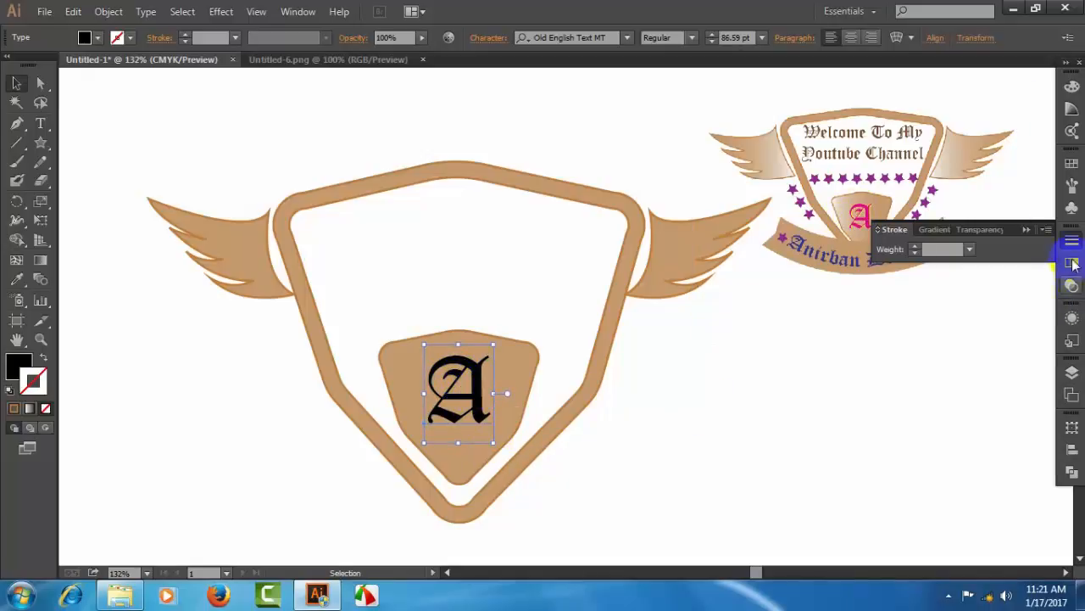
- Apply a magenta stroke to the letter A
left_click(1071, 165)
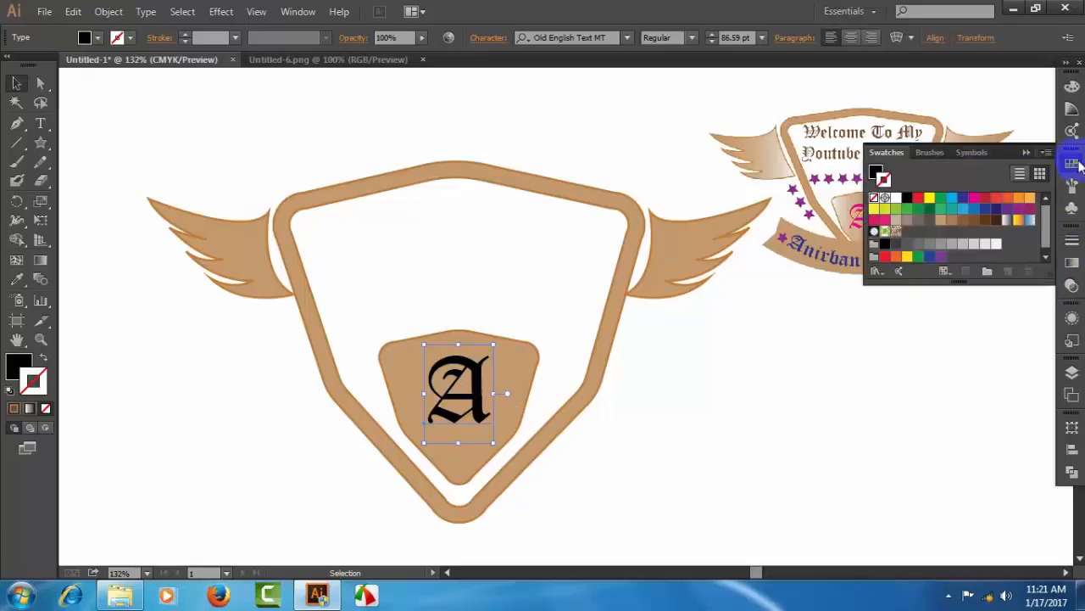
key("x")
left_click(975, 199)
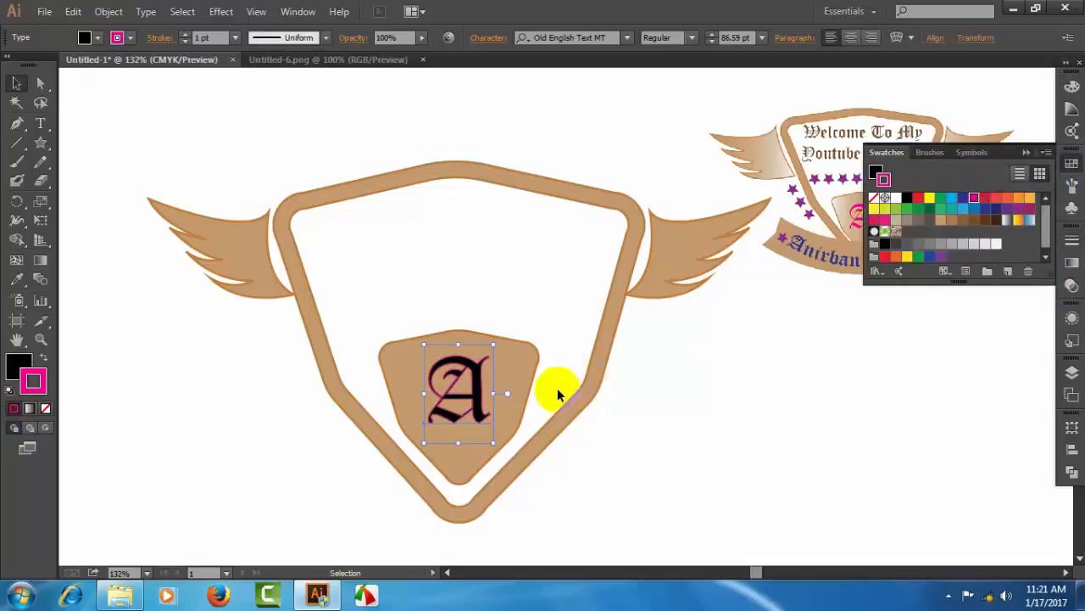
- Fill the letter A with magenta and set its stroke to none
left_click(25, 363)
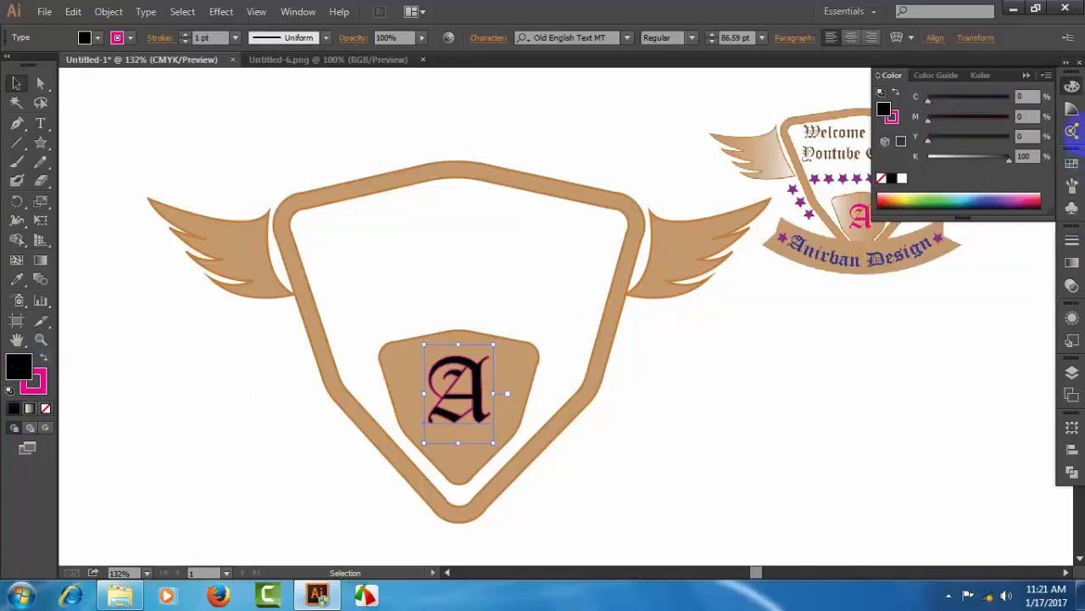
left_click(1075, 166)
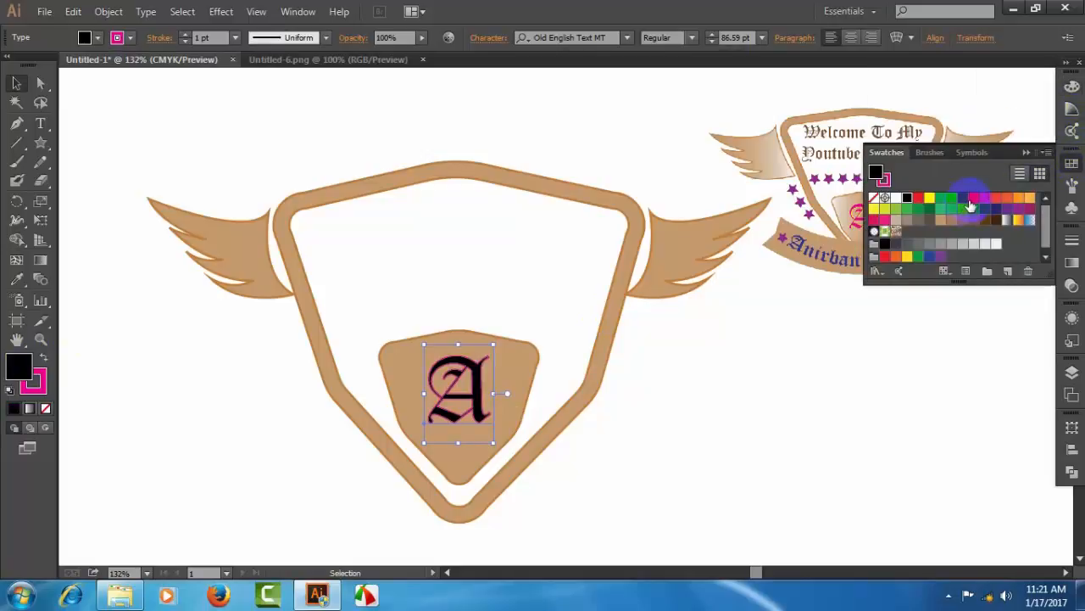
left_click(973, 201)
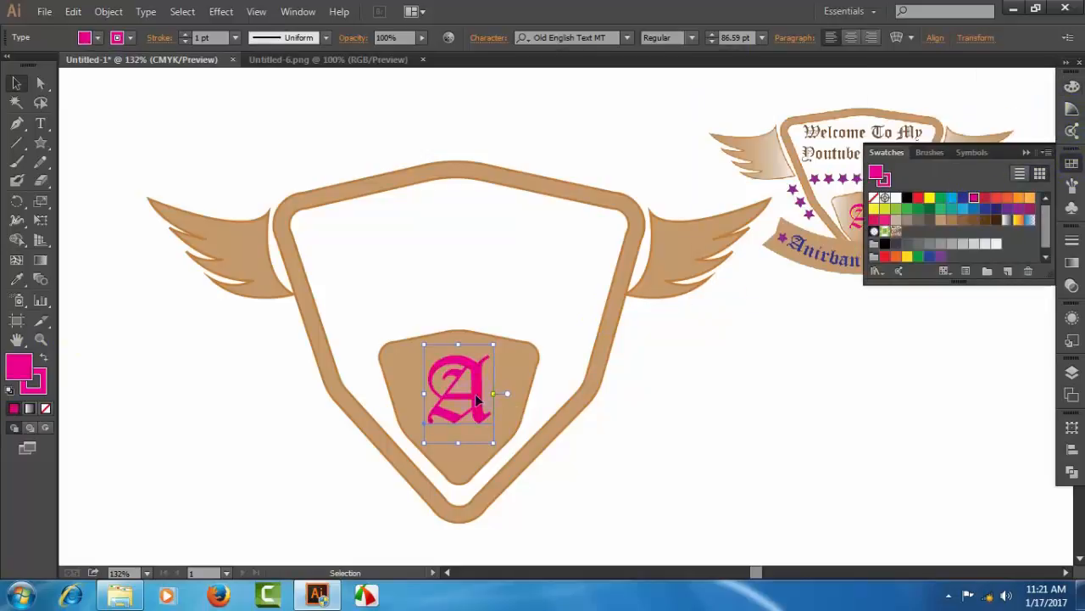
left_click(34, 386)
left_click(45, 409)
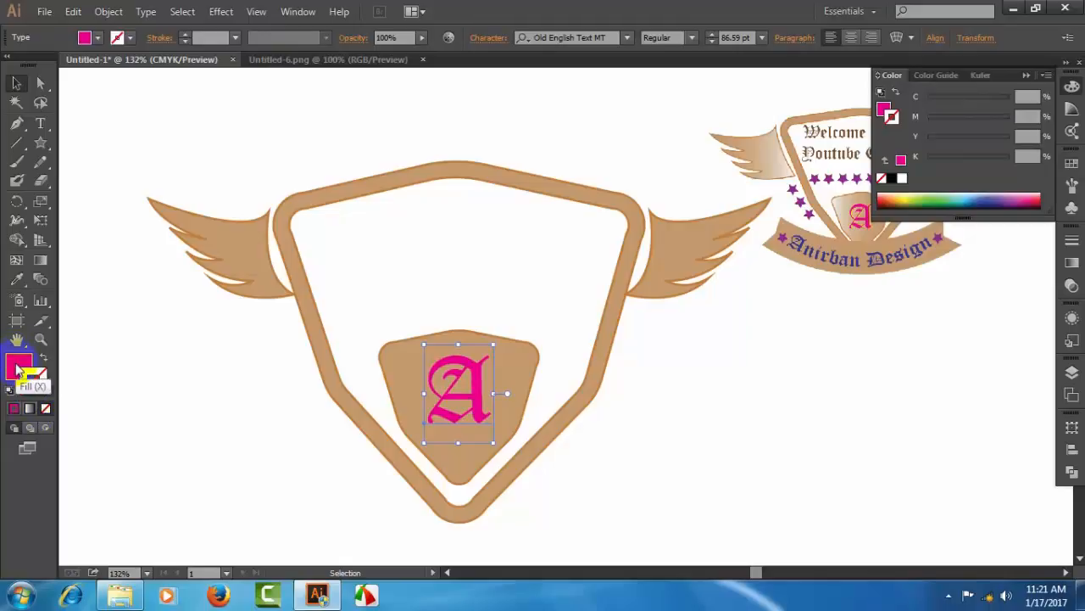
left_click(19, 367)
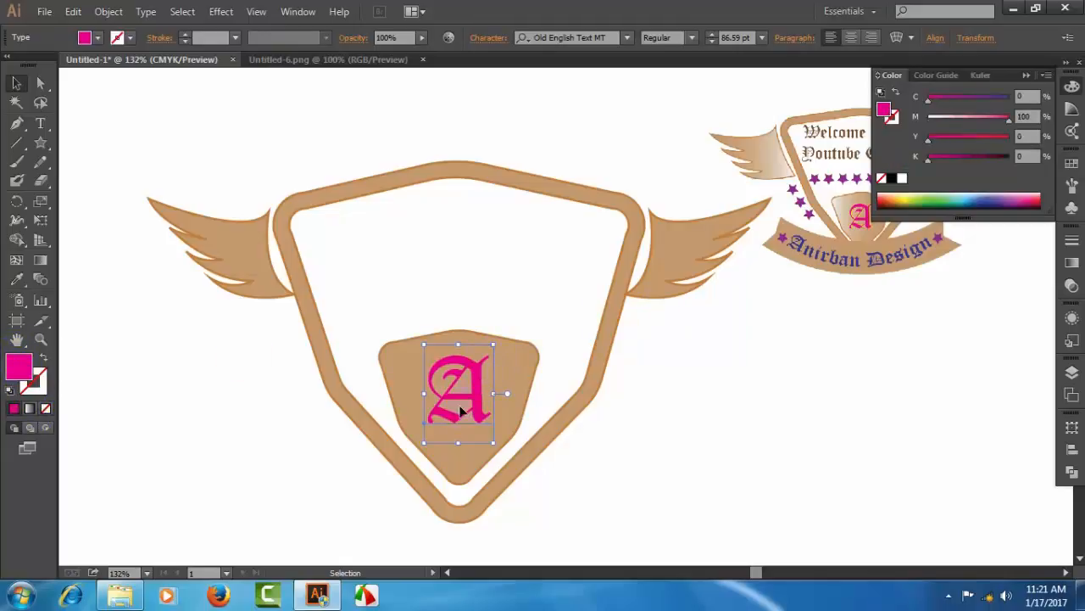
- Duplicate the magenta letter A in place, fill the copy with yellow and nudge it three steps to the right
key("a")
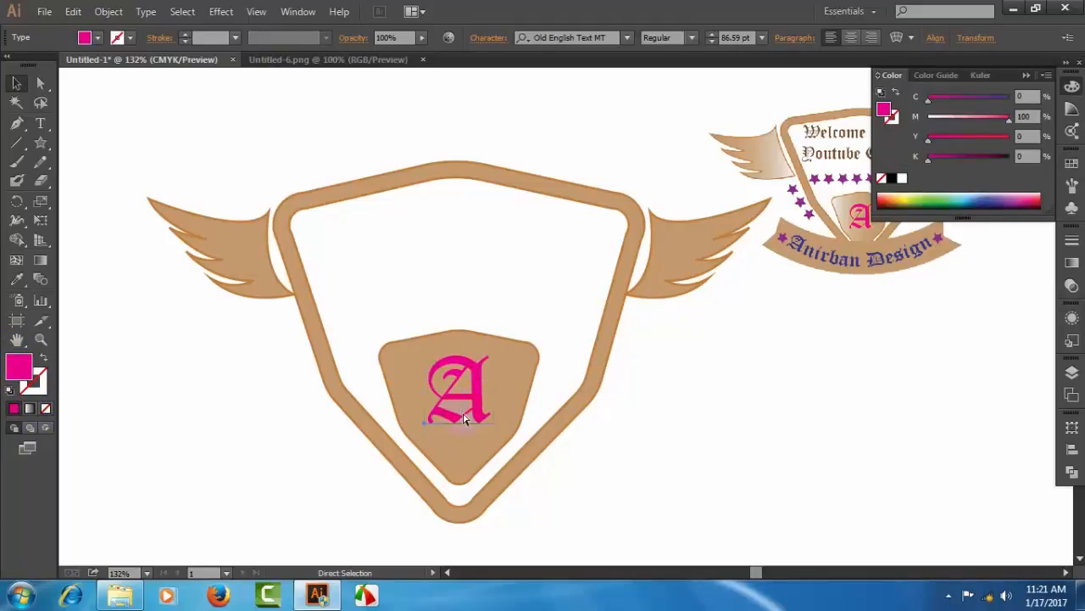
key("v")
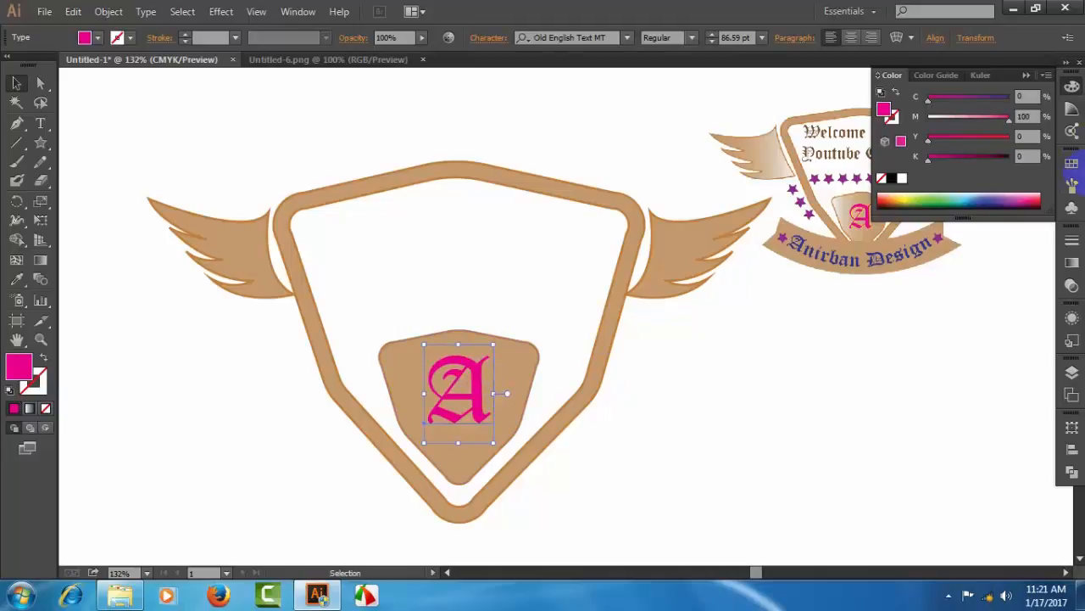
left_click(1069, 165)
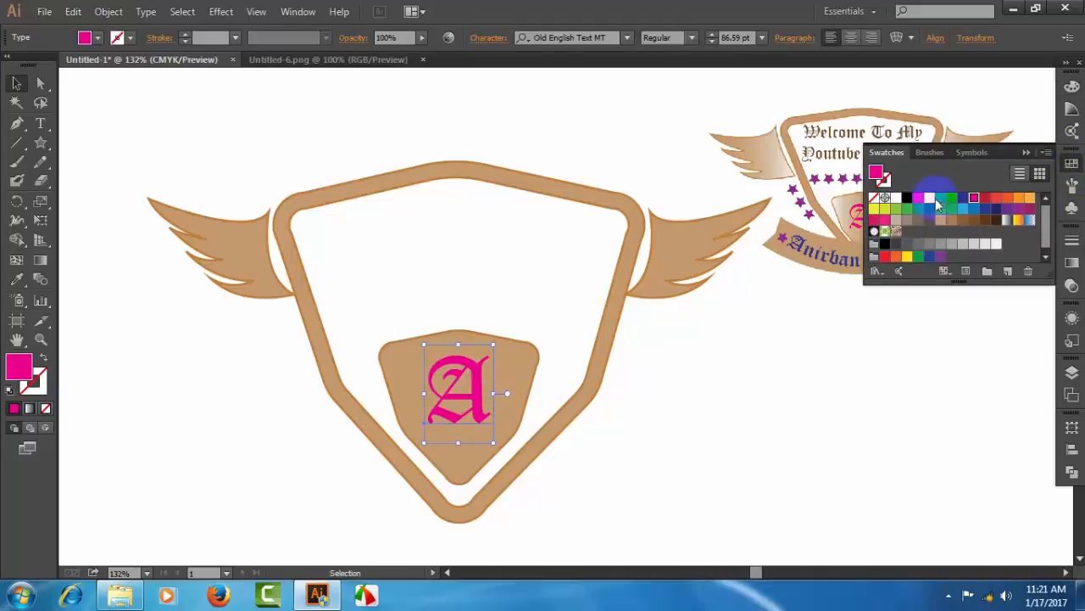
left_click(930, 198)
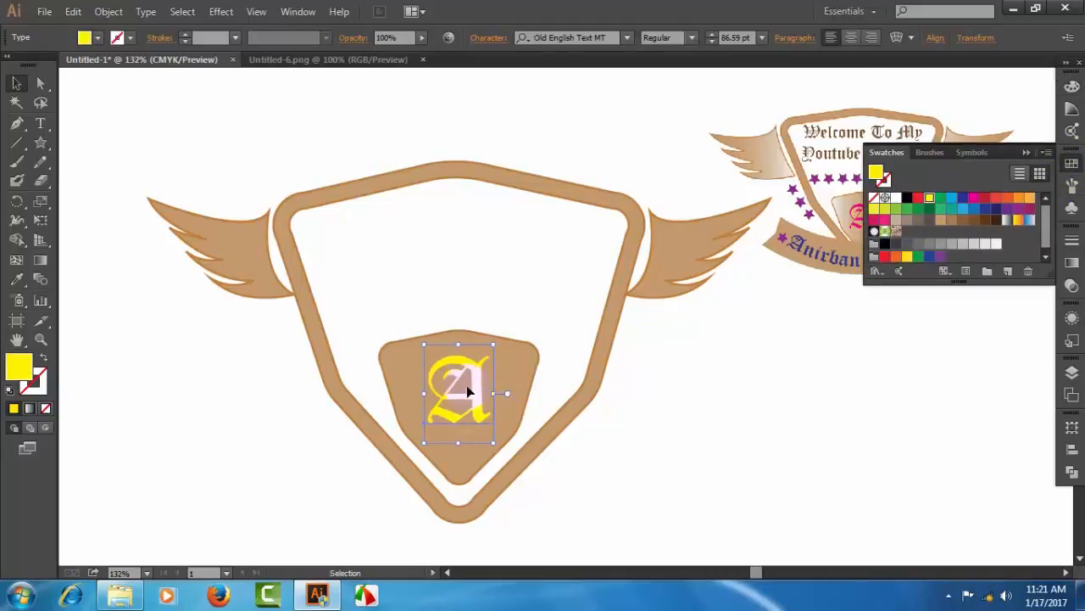
key("Right")
key("Right")
key("Right")
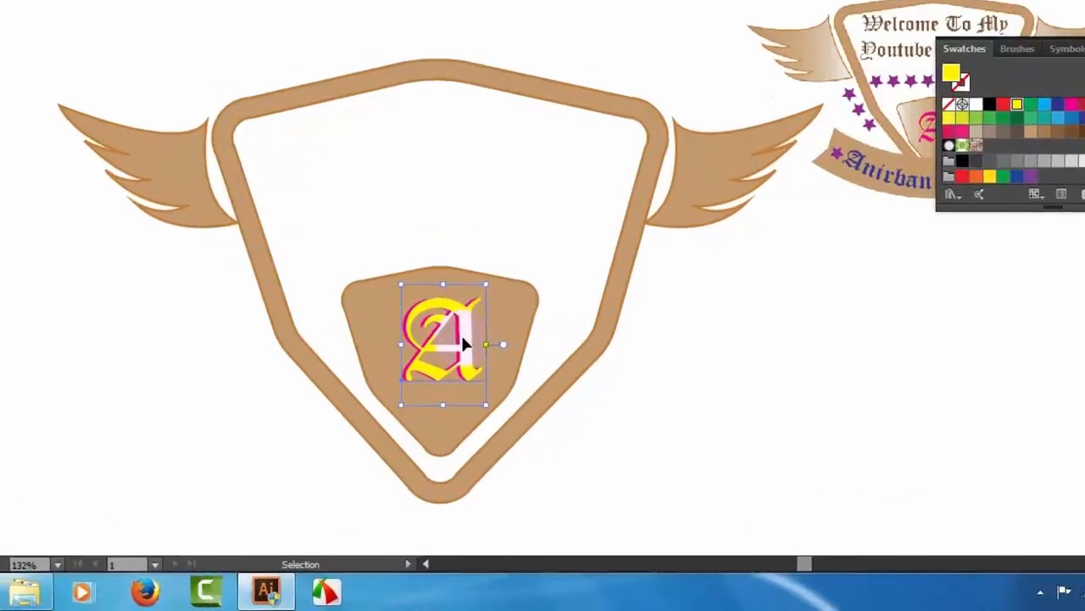
- Send the yellow copy of the letter A backward behind the magenta letter
right_click(488, 397)
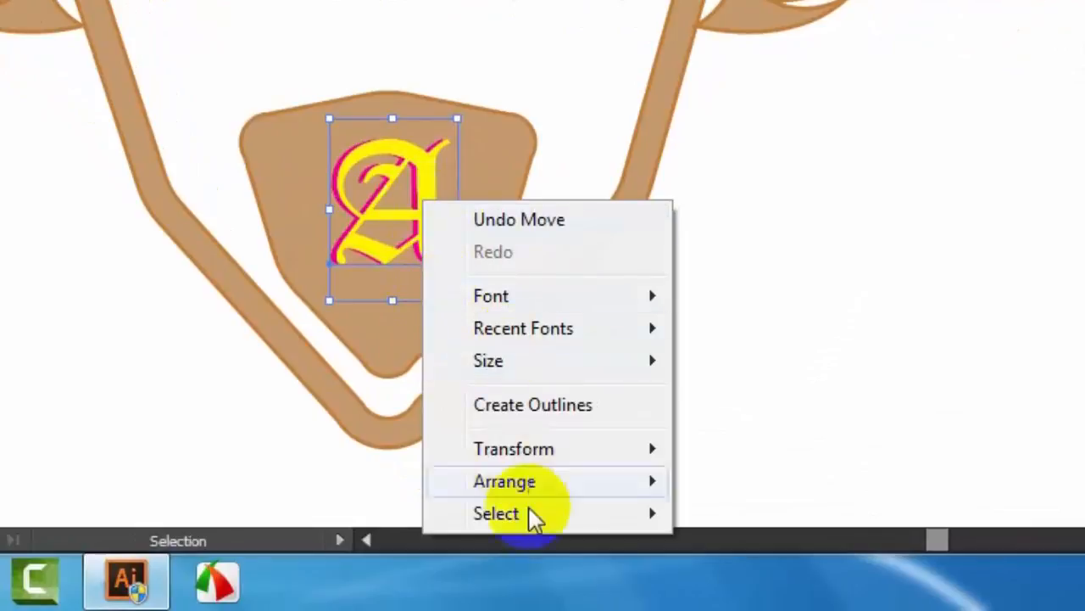
mouse_move(638, 490)
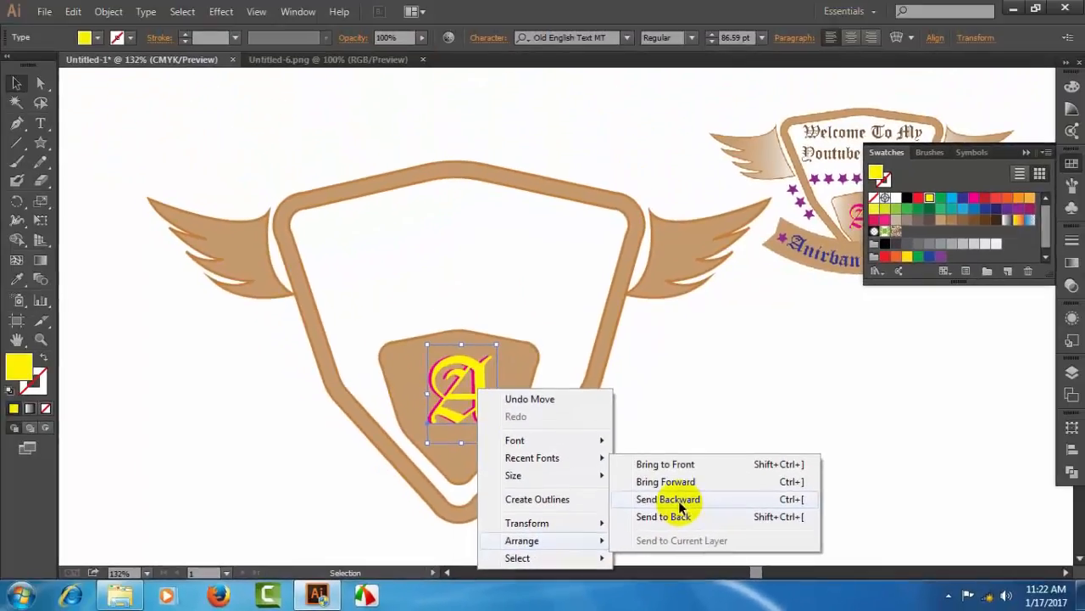
left_click(678, 501)
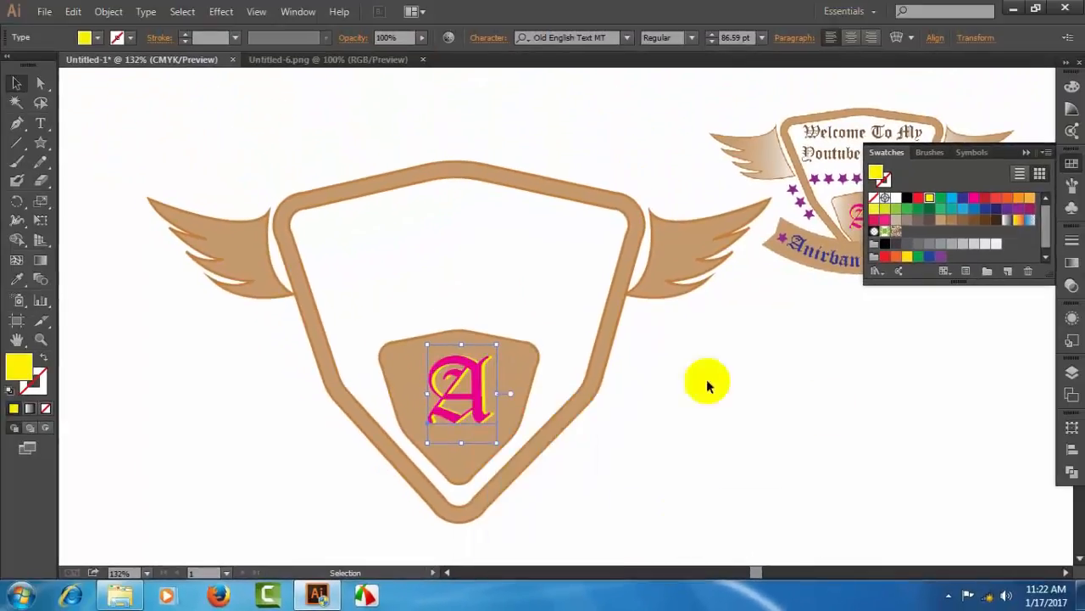
left_click(1026, 152)
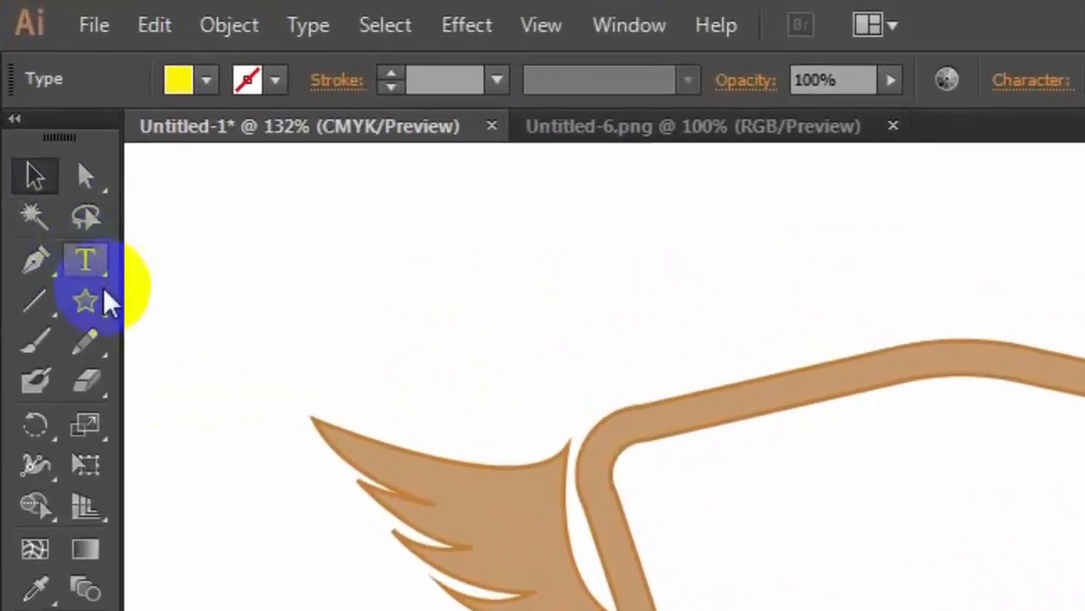
- Draw a rectangle about 353 pt wide and 50 pt high across the shield's lower tip and fill it with tan
left_click_drag(76, 229, 136, 253)
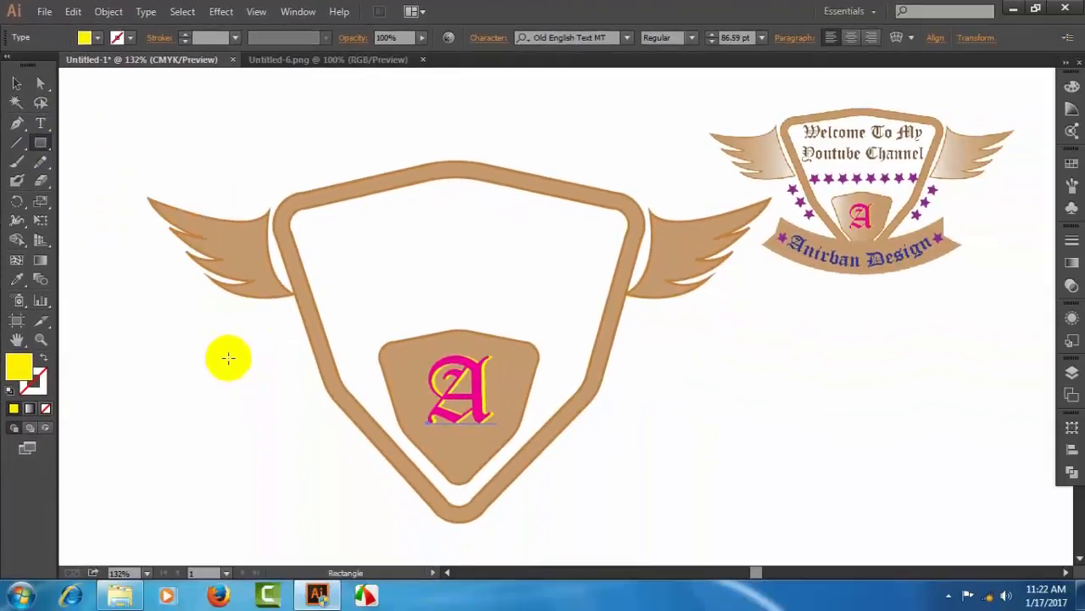
scroll(389, 593, "down", 3)
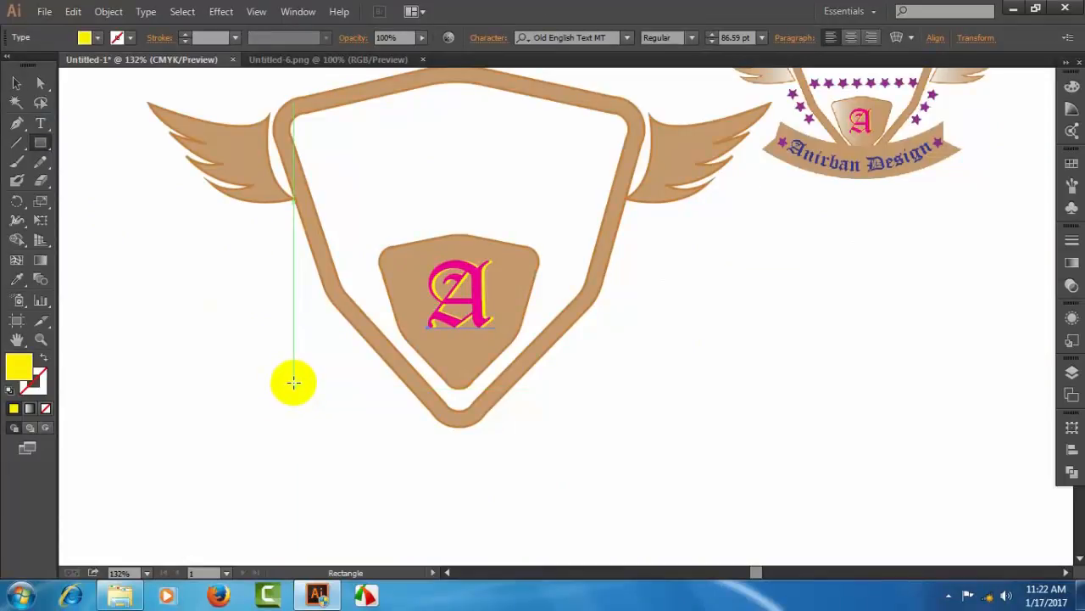
left_click_drag(272, 381, 644, 433)
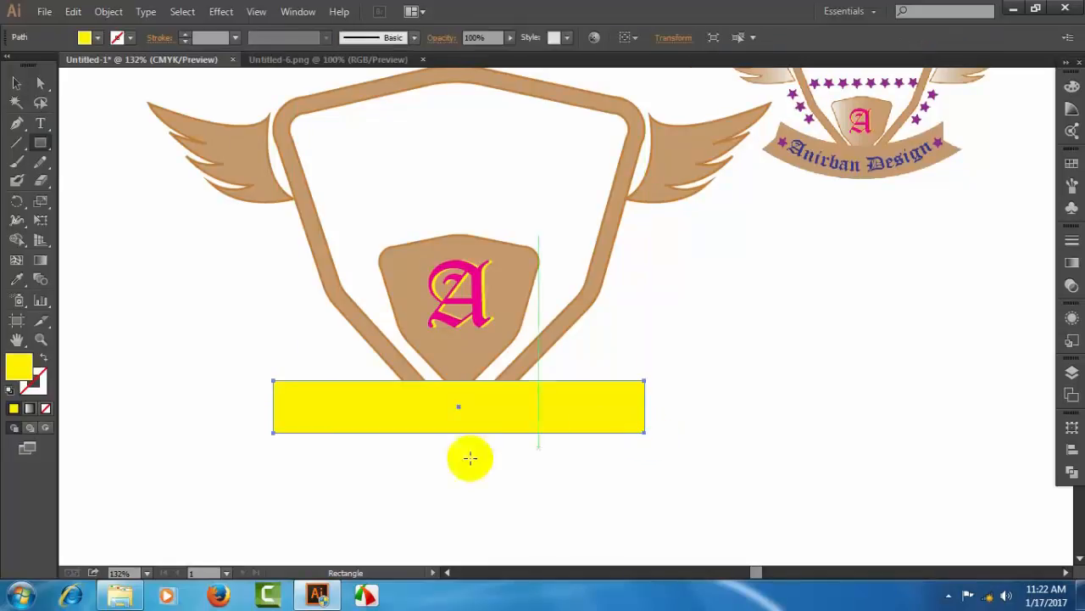
left_click(1072, 165)
left_click(941, 220)
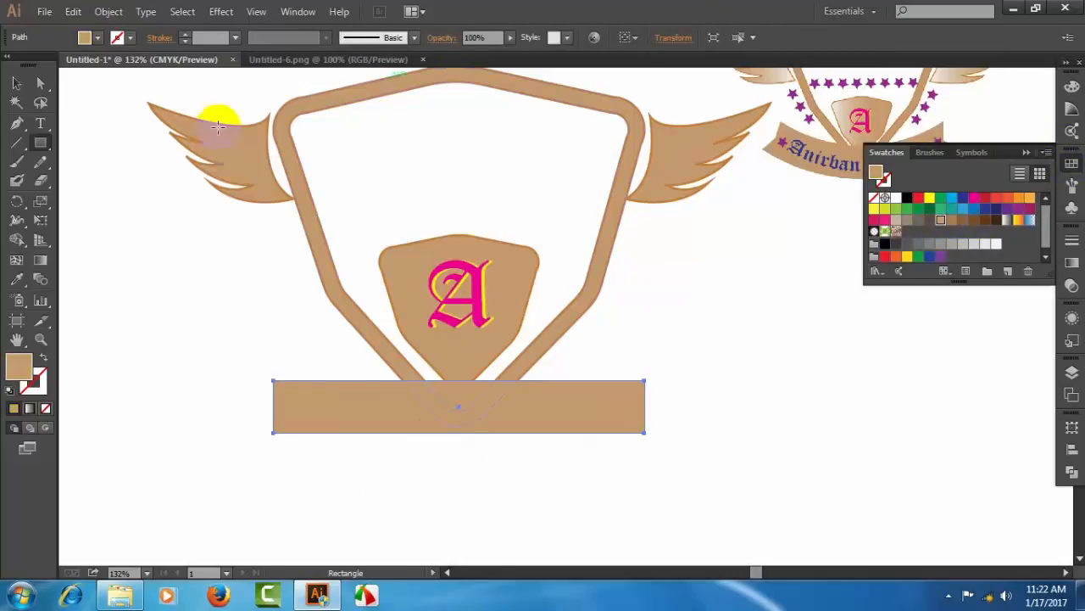
- Add an anchor point at the middle of each short side of the tan rectangle
left_click(17, 83)
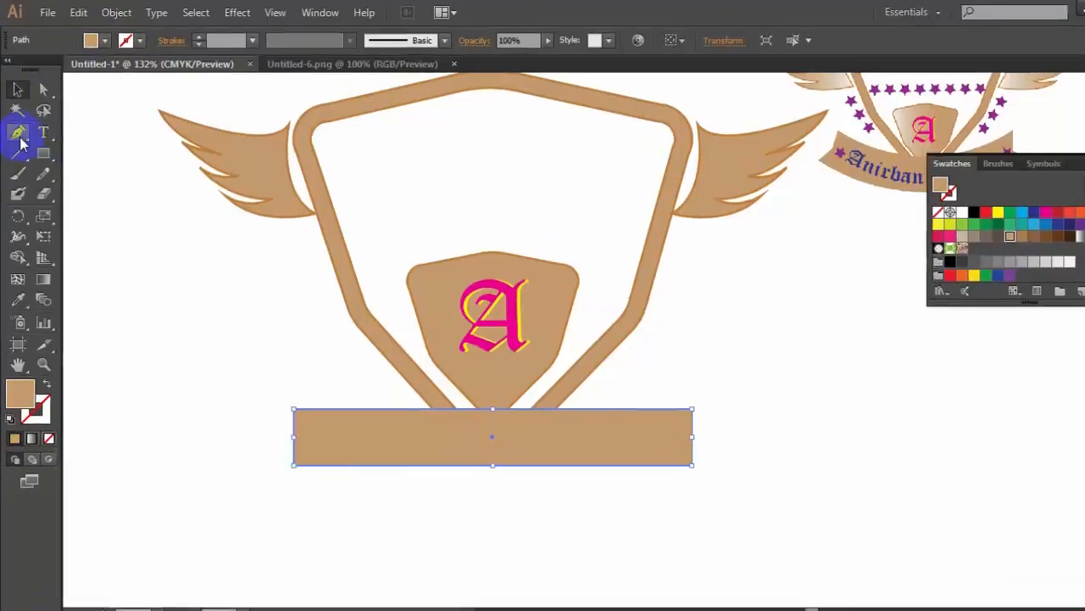
left_click(17, 125)
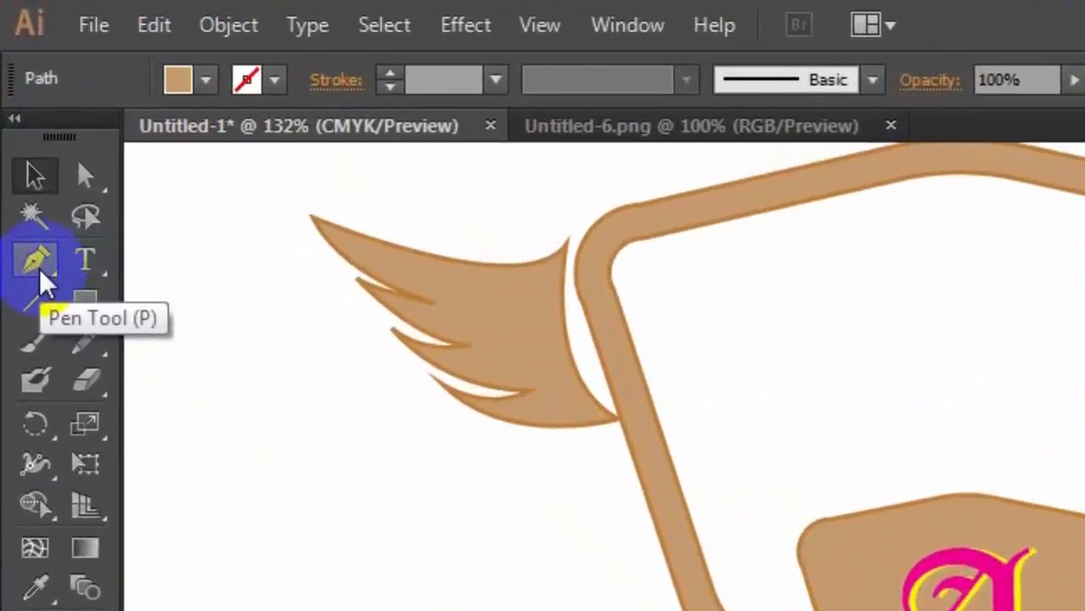
left_click_drag(43, 284, 118, 301)
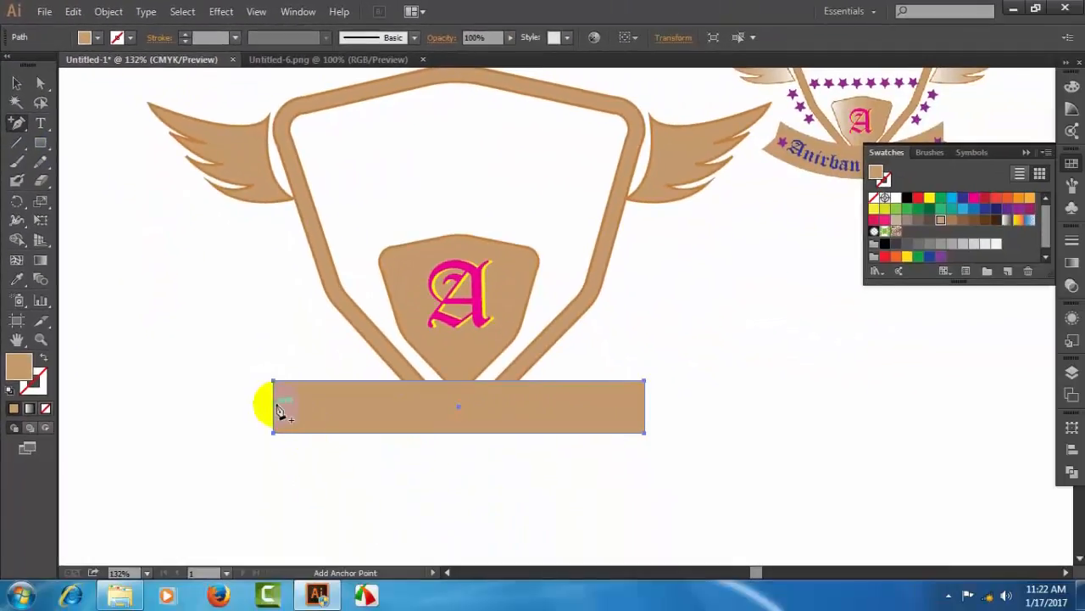
left_click(274, 407)
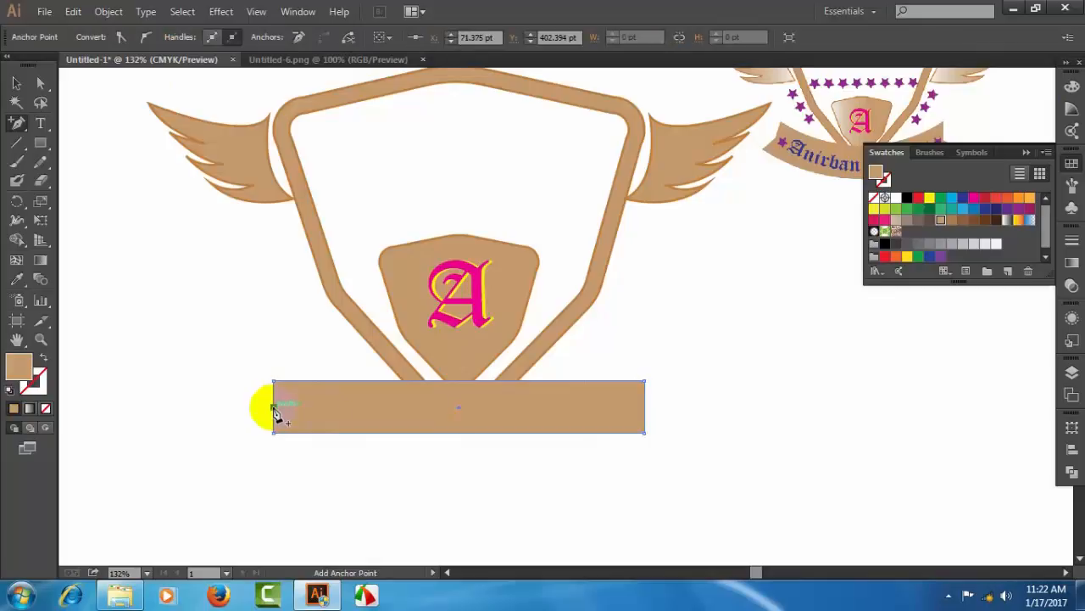
left_click(644, 407)
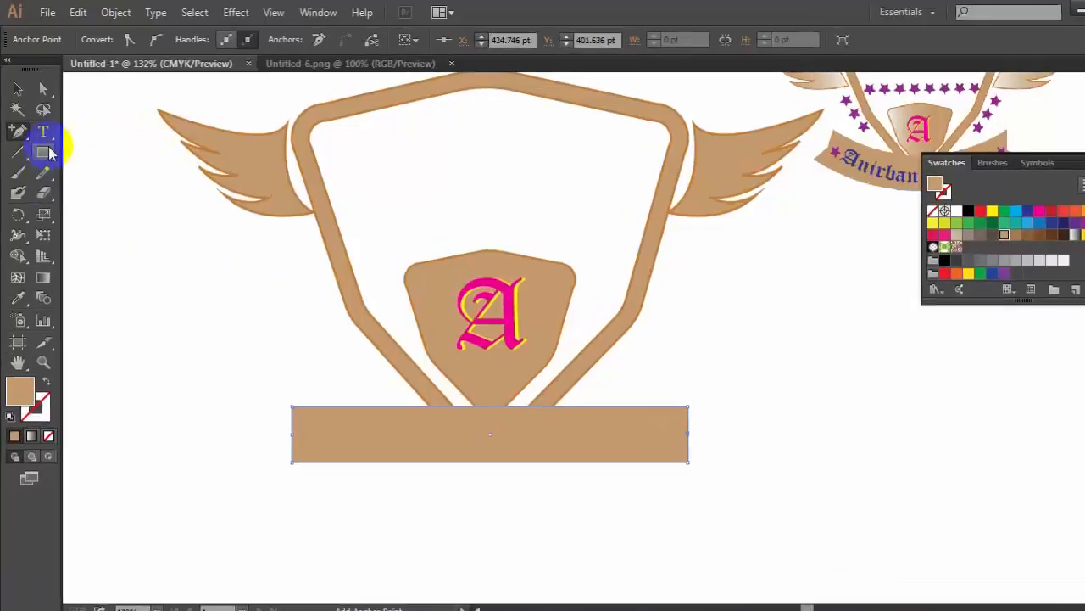
- Move the middle anchor points of both short sides inward, about 9 pt and 14 pt, to notch the ribbon ends
left_click(41, 83)
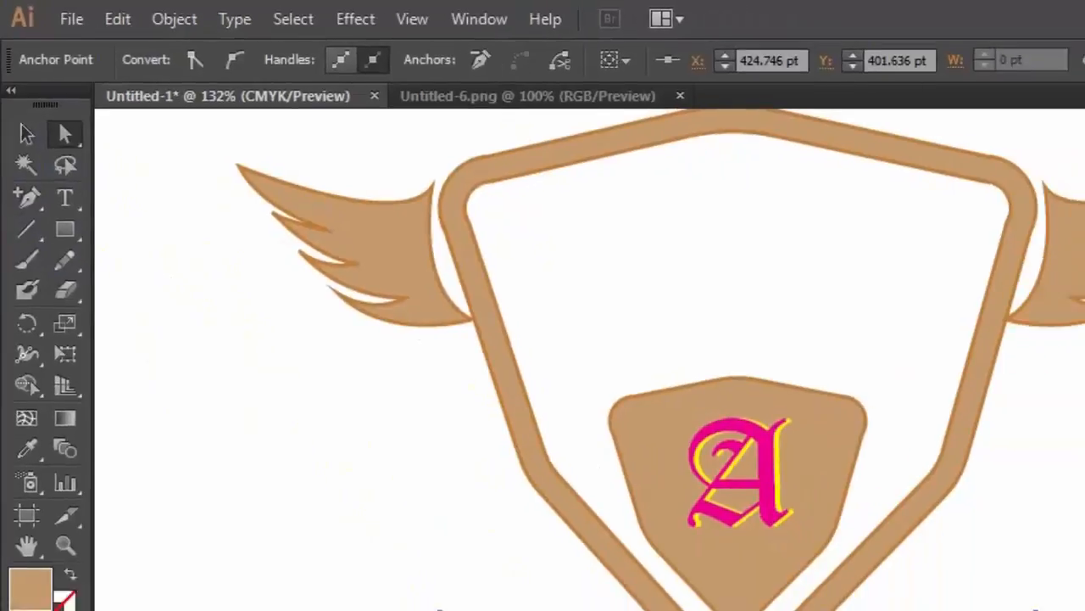
left_click(302, 477)
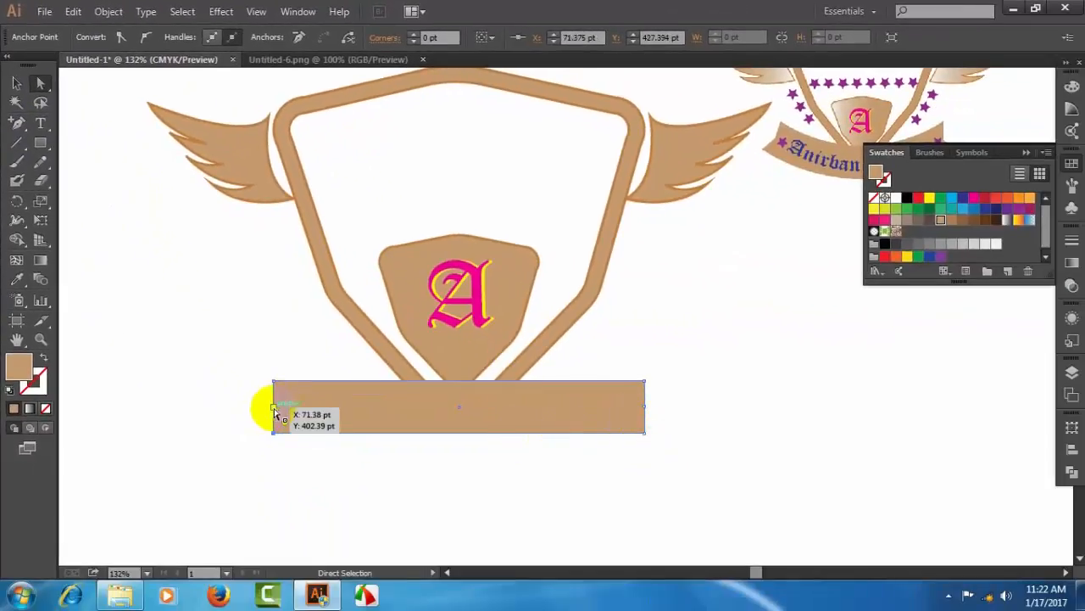
left_click_drag(275, 408, 283, 409)
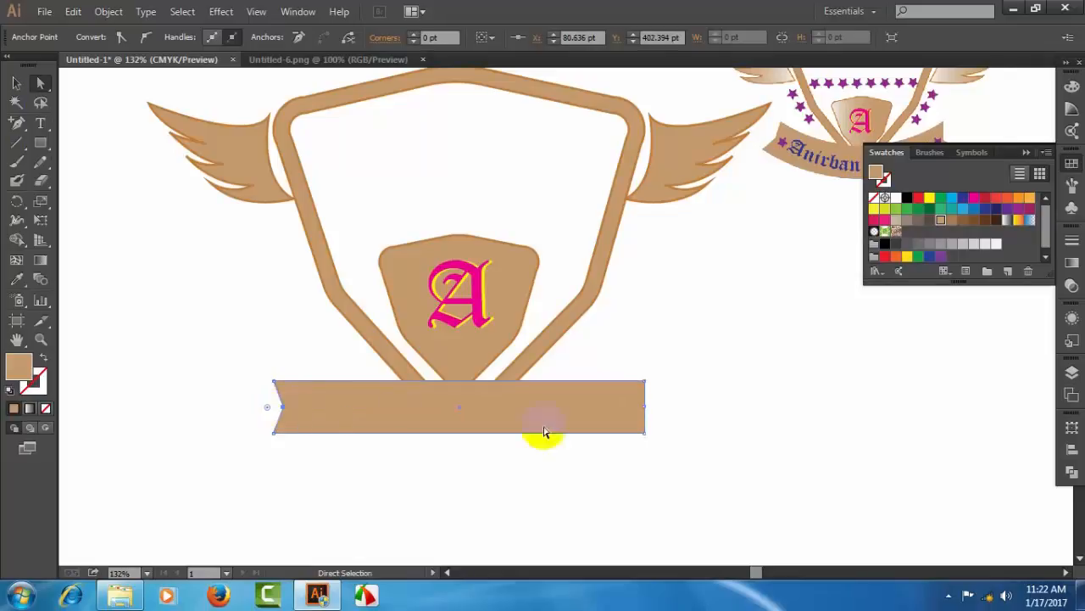
left_click(643, 433)
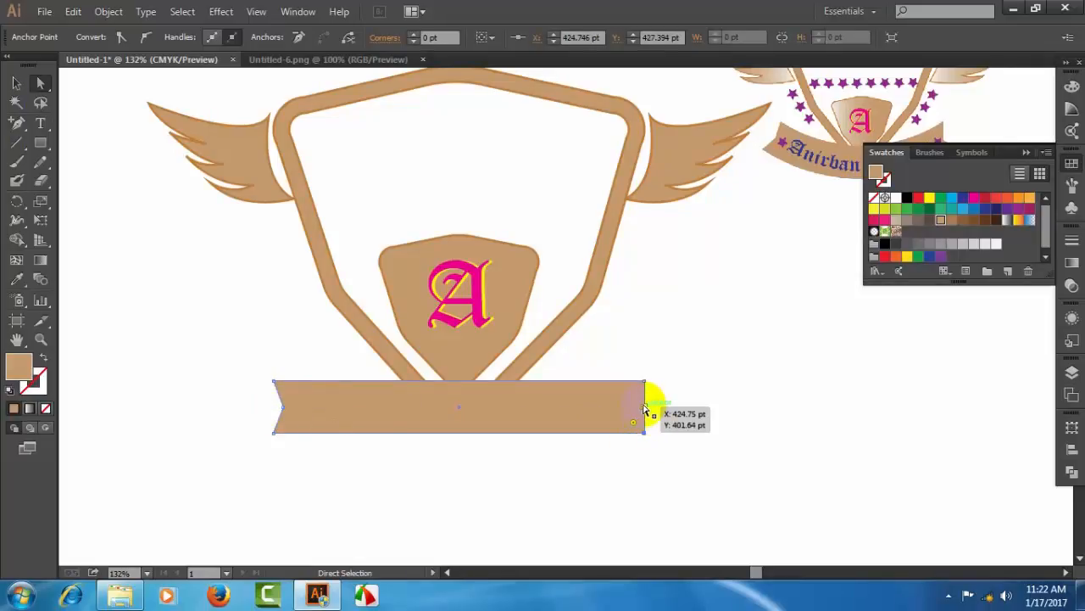
left_click_drag(643, 410, 631, 405)
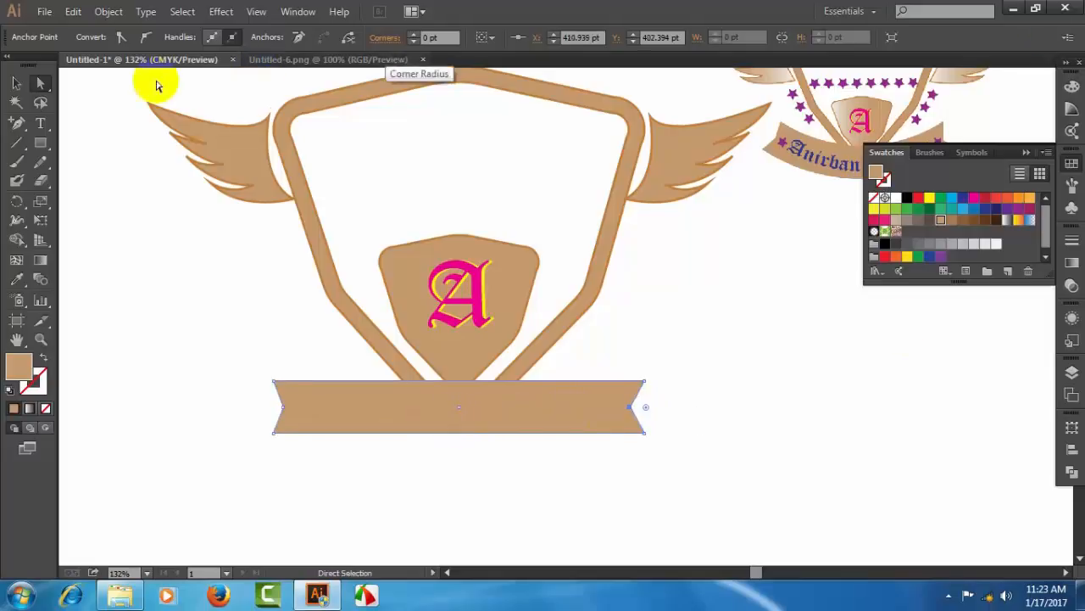
- Apply a horizontal Arc warp with a bend of -30% to the notched ribbon
left_click(16, 82)
left_click(458, 408)
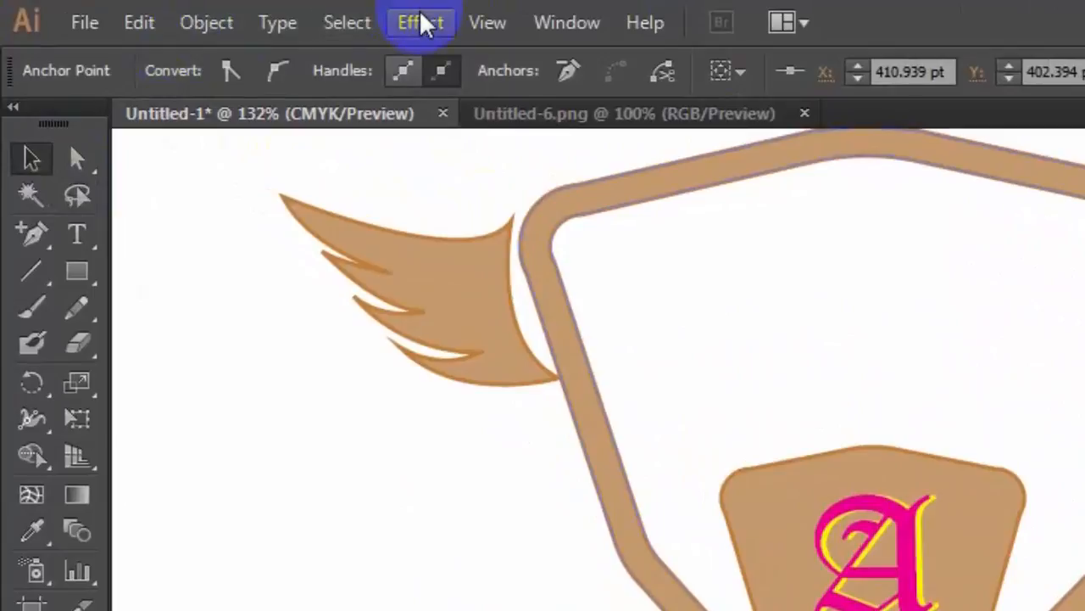
left_click(424, 23)
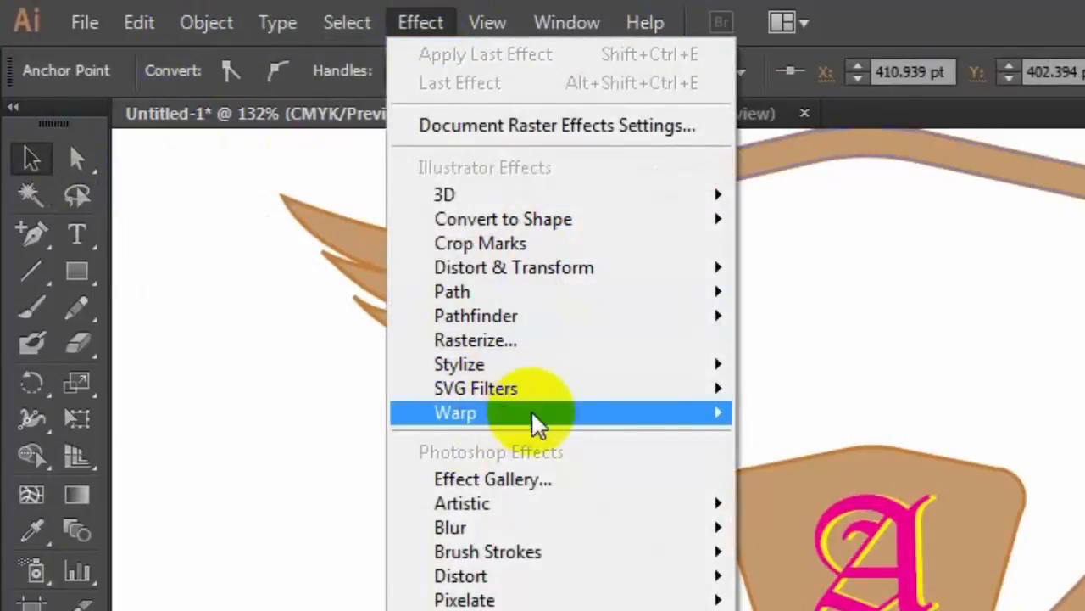
mouse_move(537, 416)
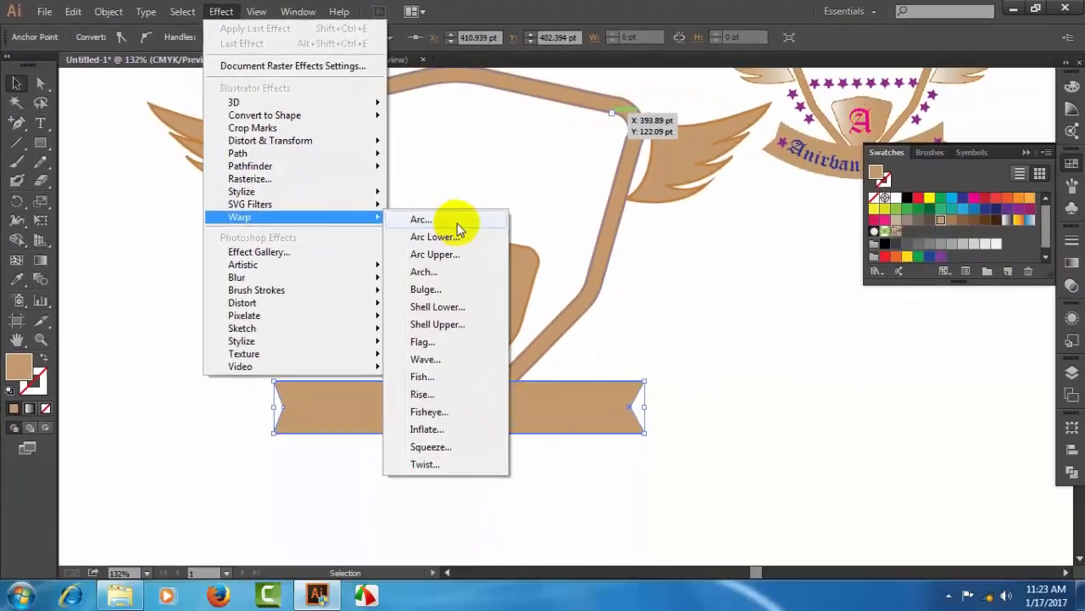
left_click(864, 429)
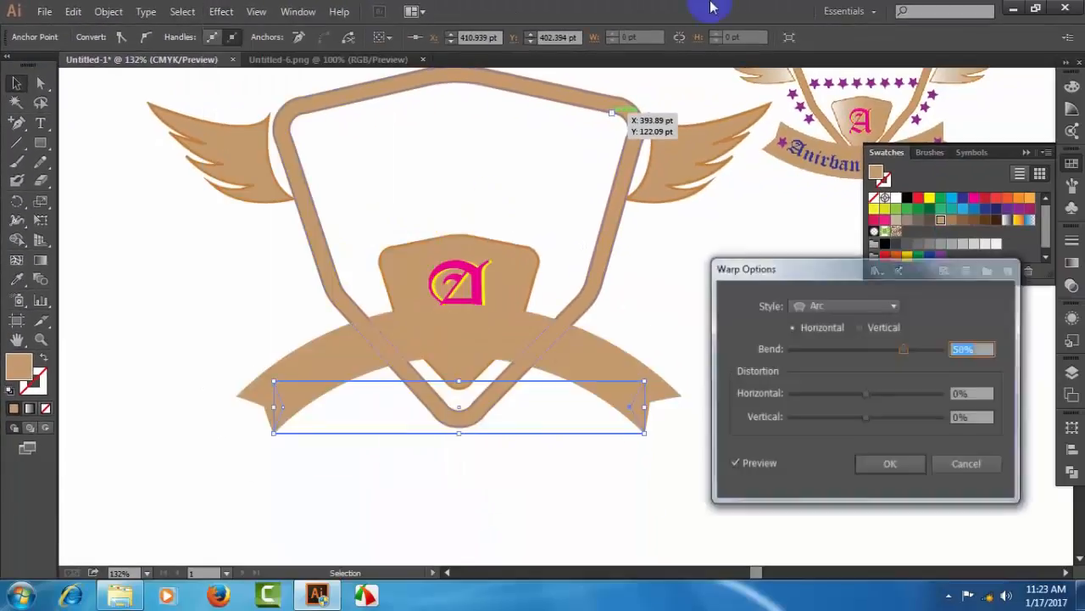
left_click_drag(930, 274, 856, 204)
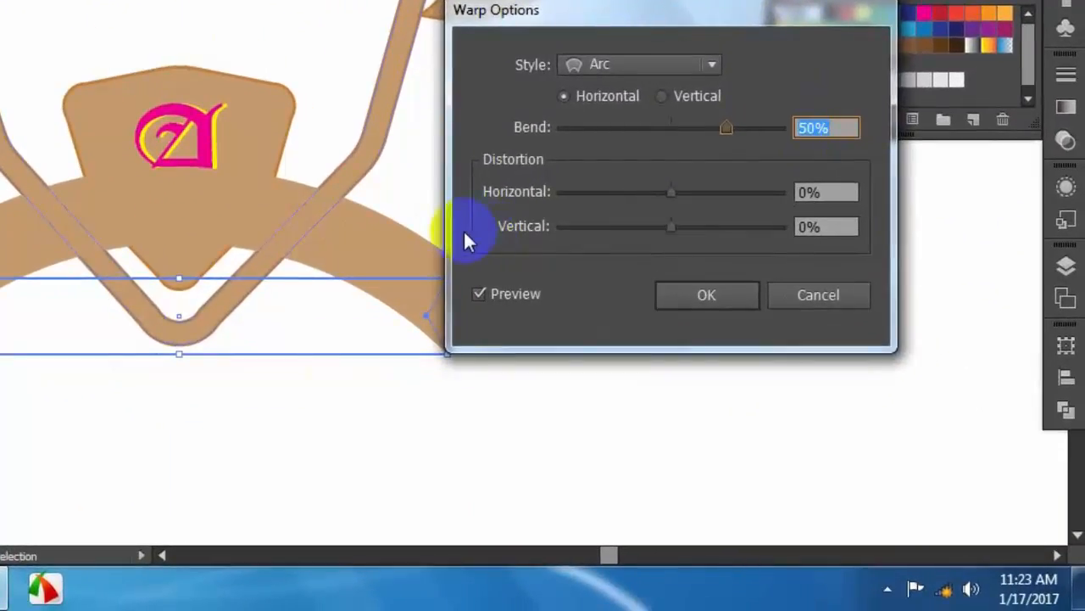
type("-30")
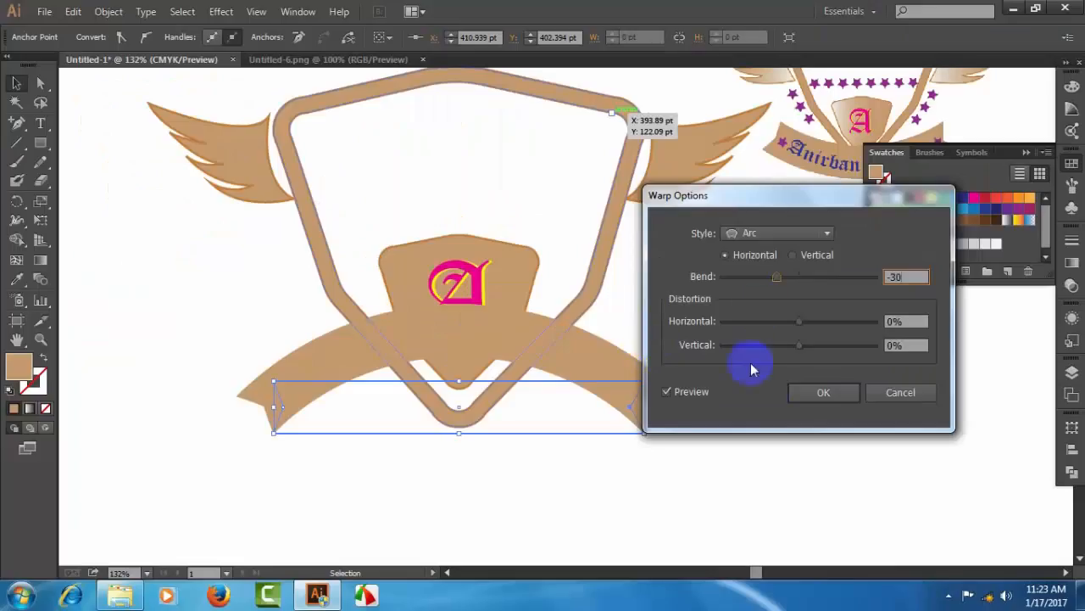
left_click(703, 301)
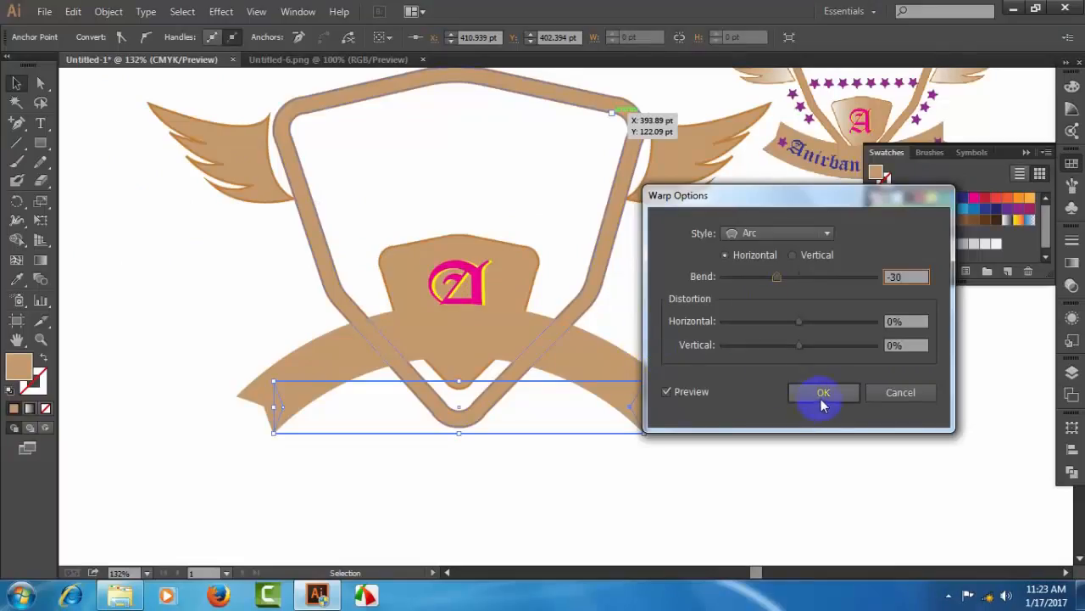
left_click(830, 395)
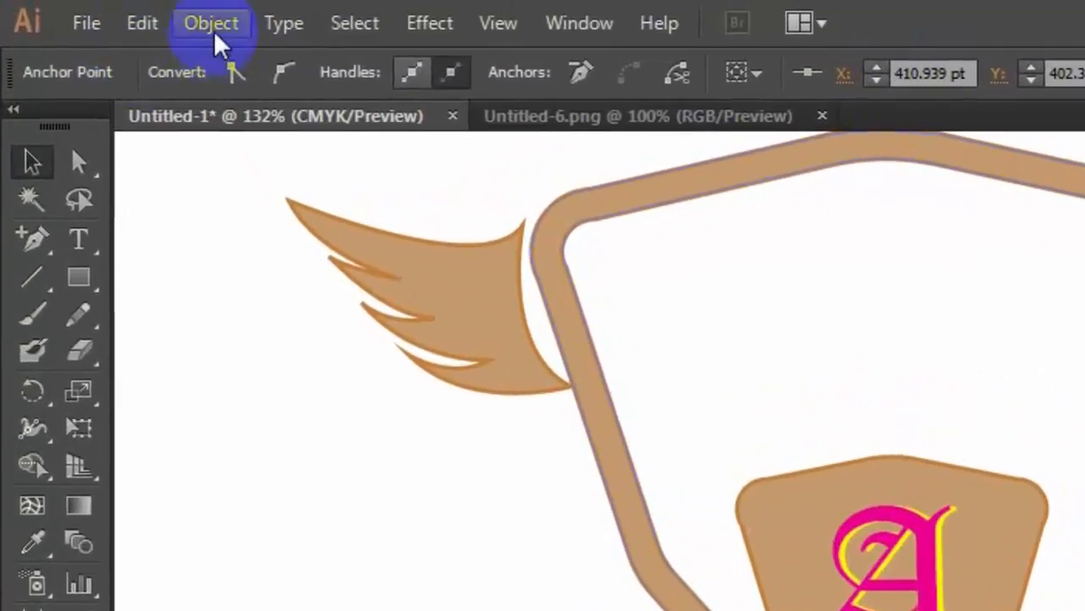
- Expand the ribbon's appearance and move it up so it covers the shield's lower tip
left_click(212, 23)
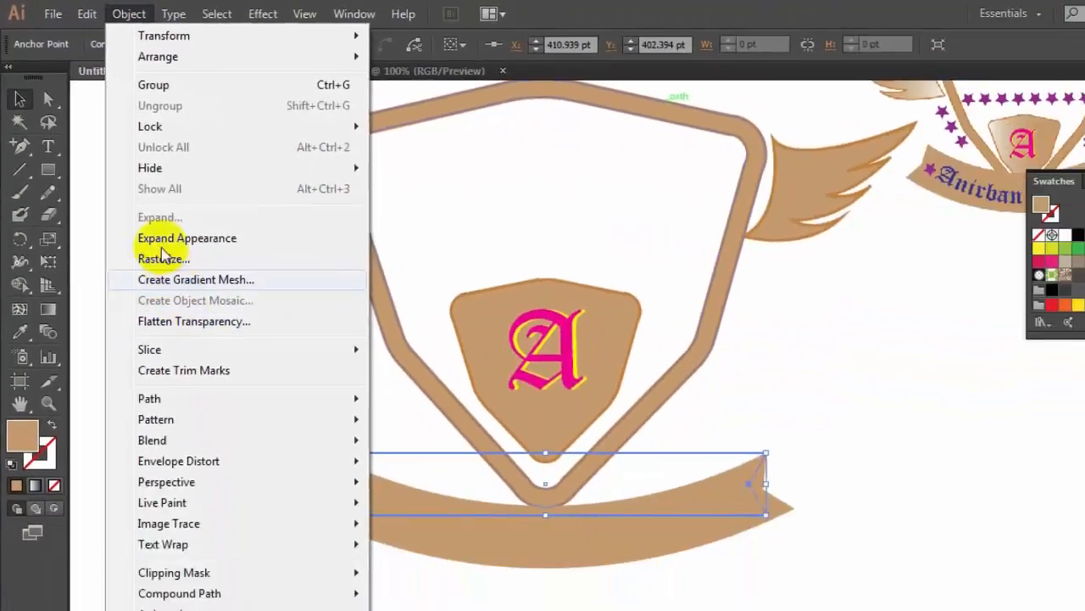
left_click(131, 201)
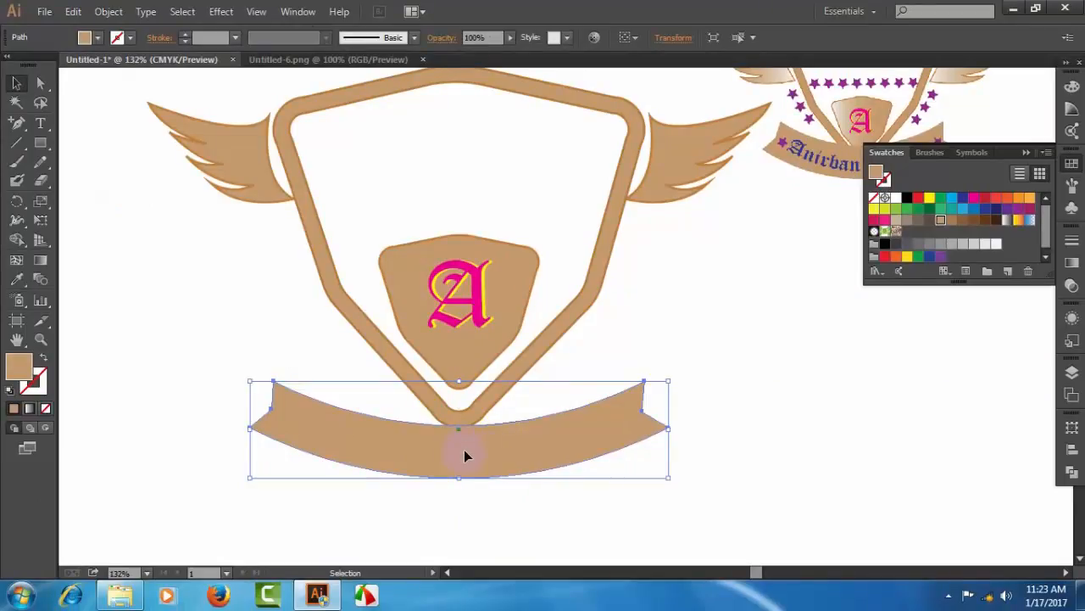
left_click_drag(463, 451, 476, 404)
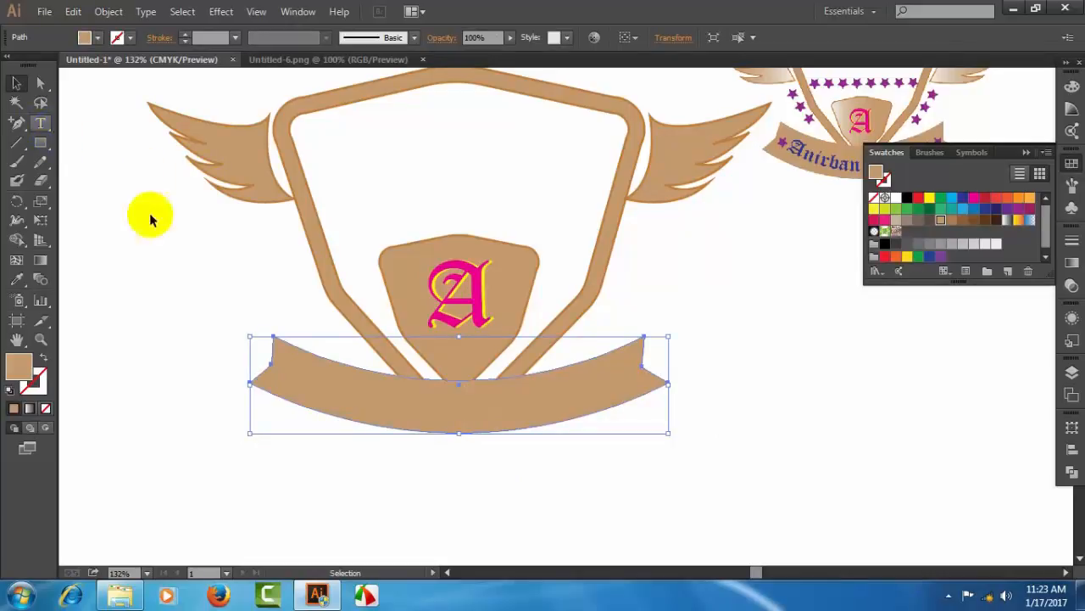
left_click(308, 448)
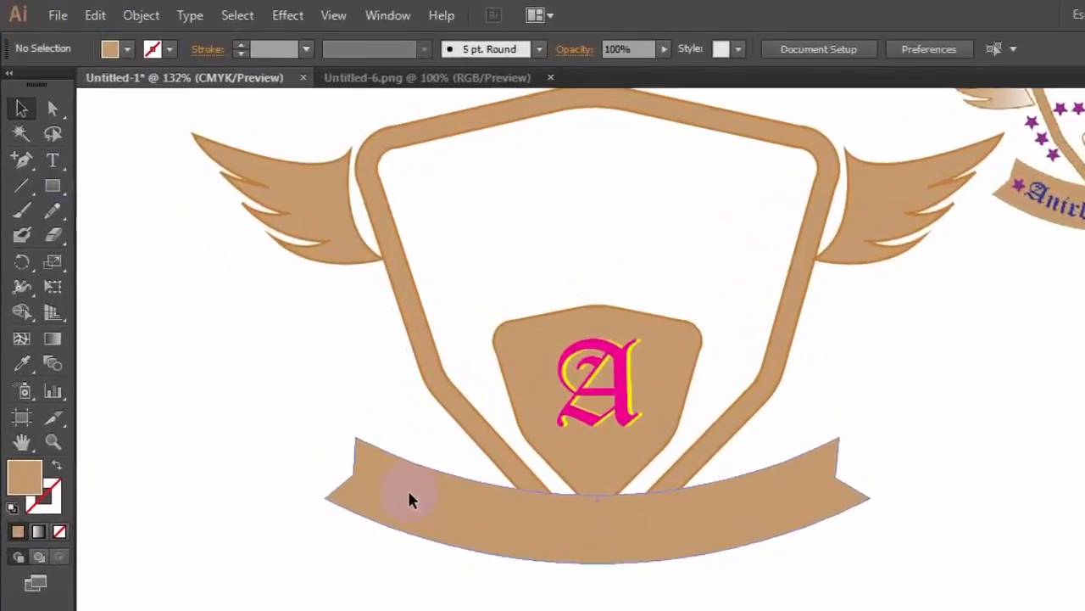
- Add the text "Anirban Design" in 60 pt Old English Text MT over the ribbon
left_click(409, 499)
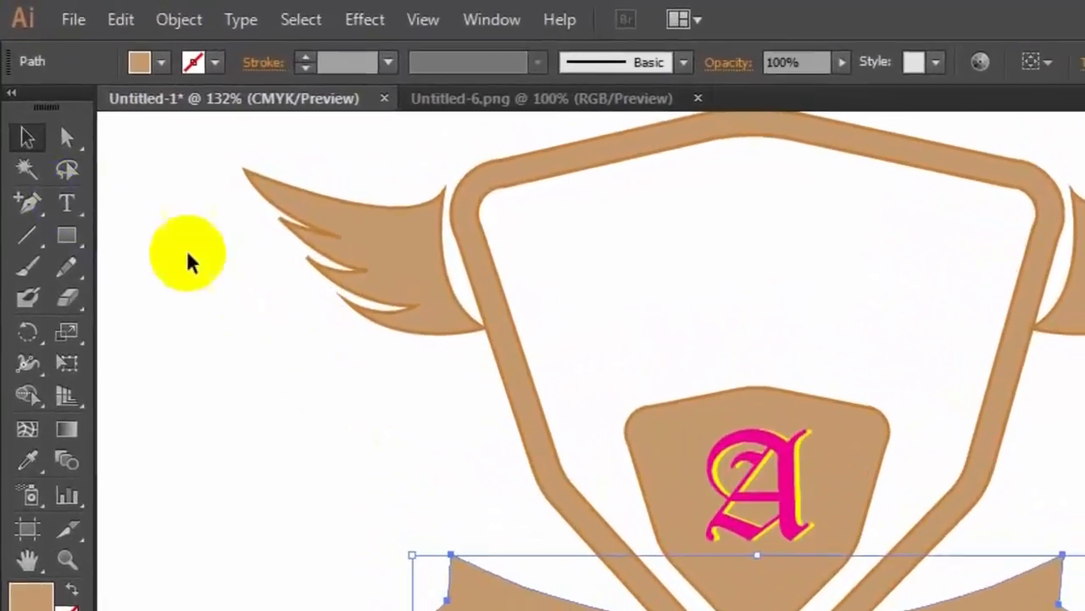
left_click(52, 160)
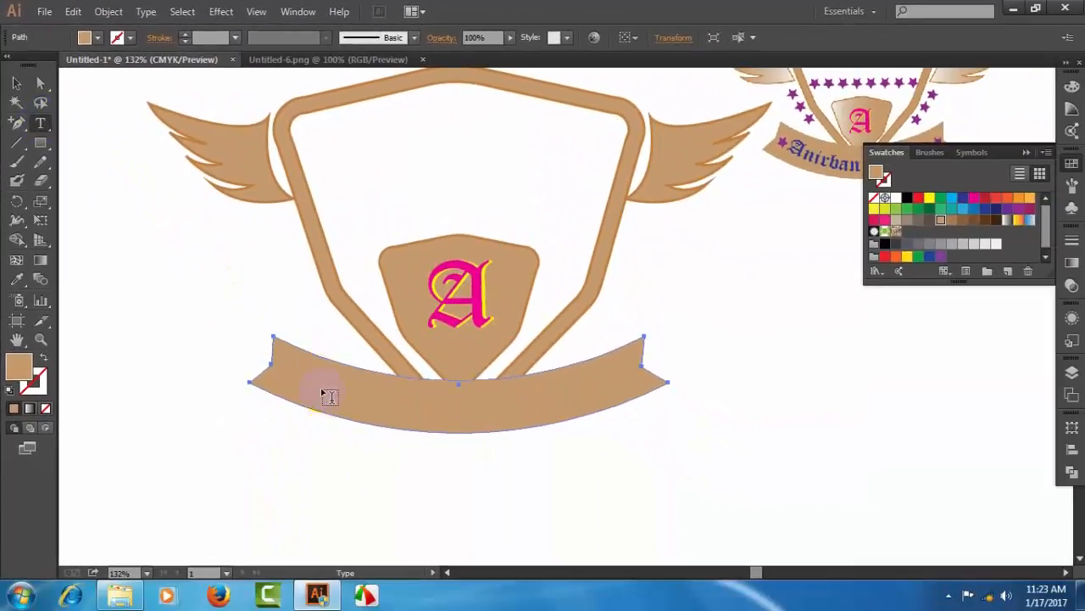
left_click(378, 391)
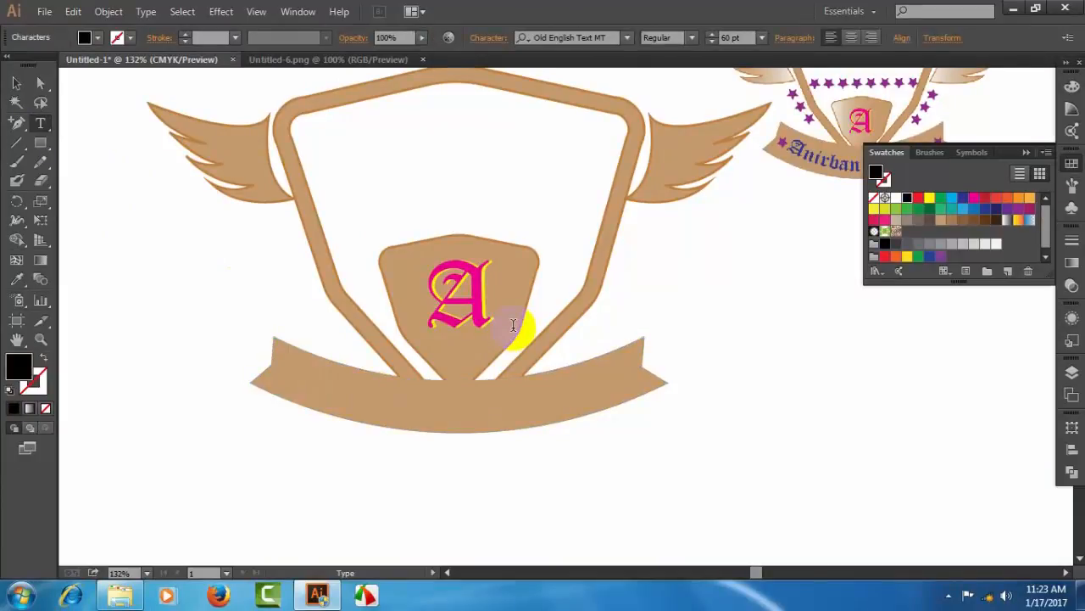
left_click(1024, 153)
type("An")
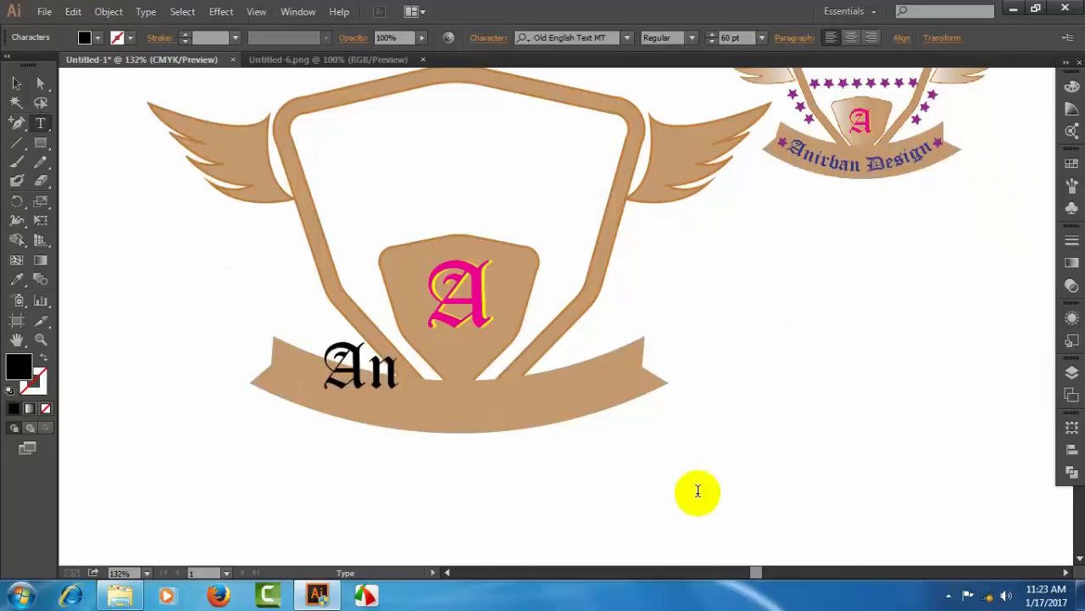
type("irban")
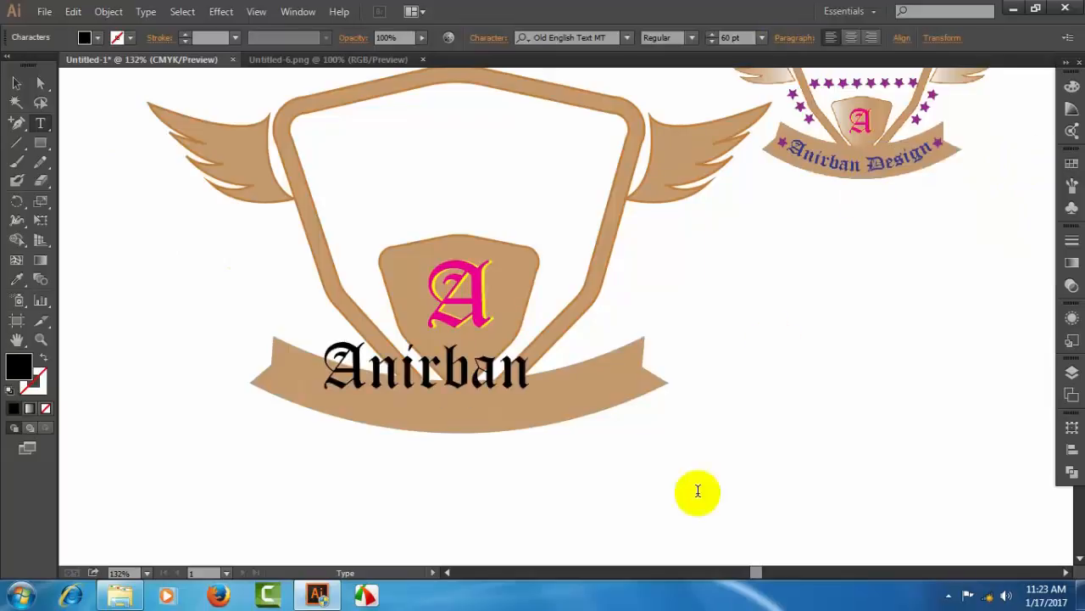
type(" Design")
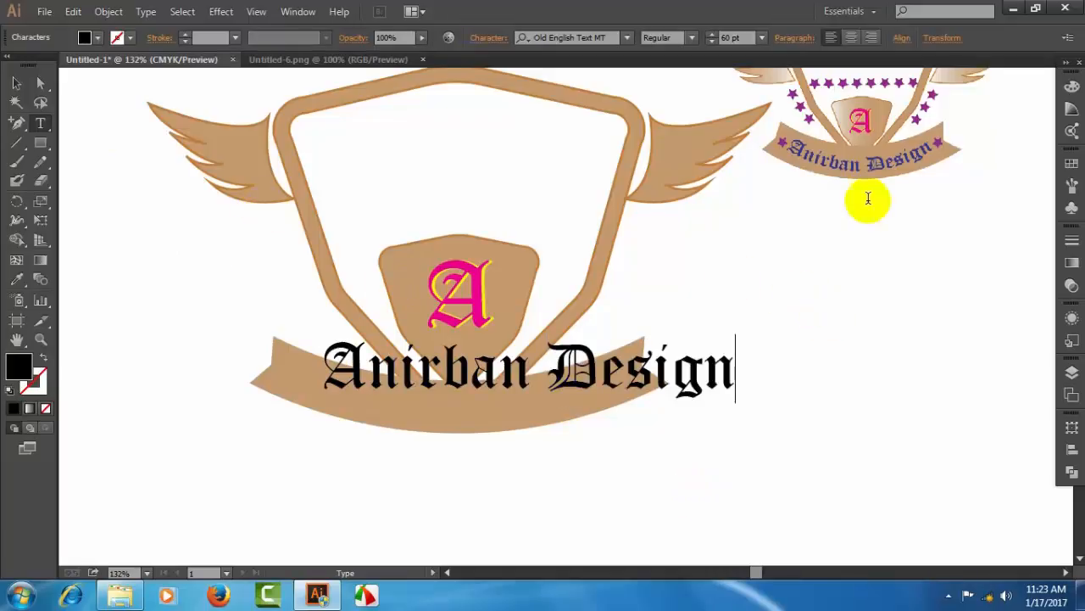
- Scale down the "Anirban Design" text and position it in the middle of the ribbon
left_click(17, 82)
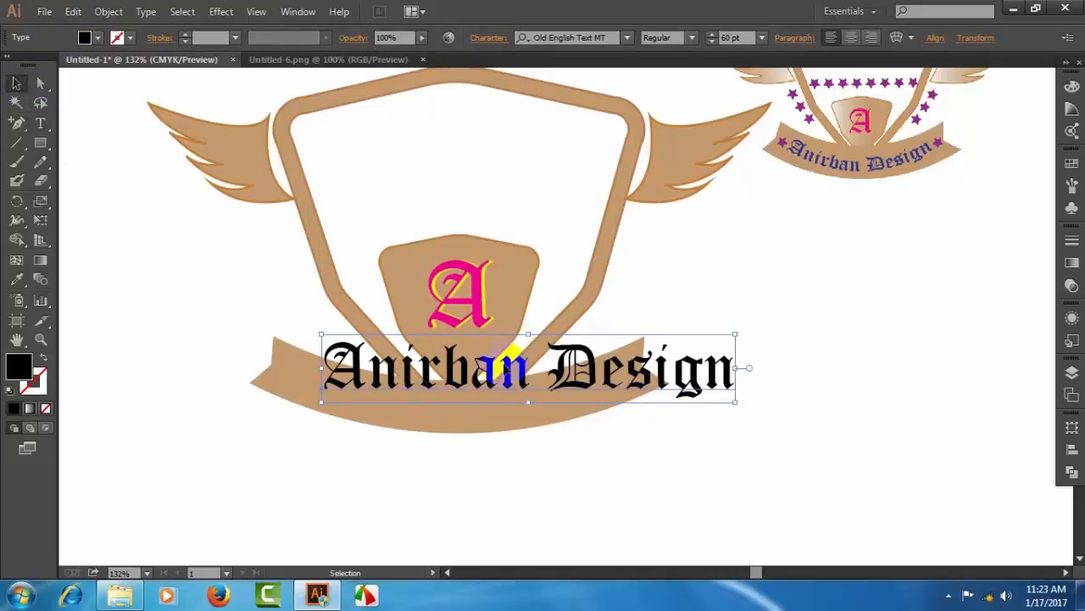
left_click_drag(736, 401, 631, 385)
left_click_drag(515, 361, 500, 391)
left_click_drag(614, 416, 586, 410)
left_click_drag(538, 385, 549, 388)
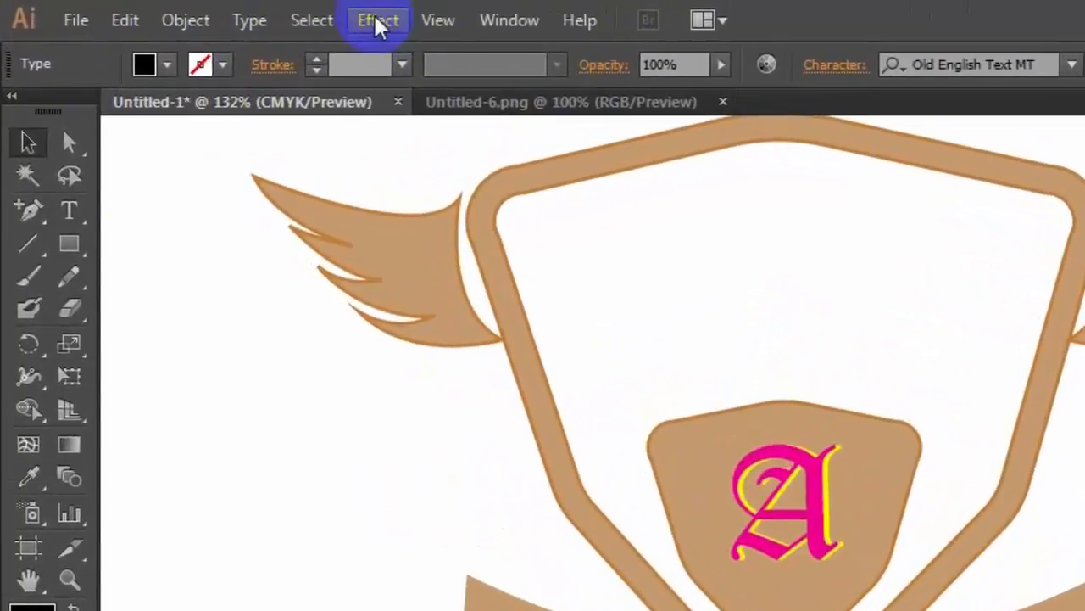
- Apply a horizontal Arc warp with a bend of -30% to the "Anirban Design" text
left_click(221, 12)
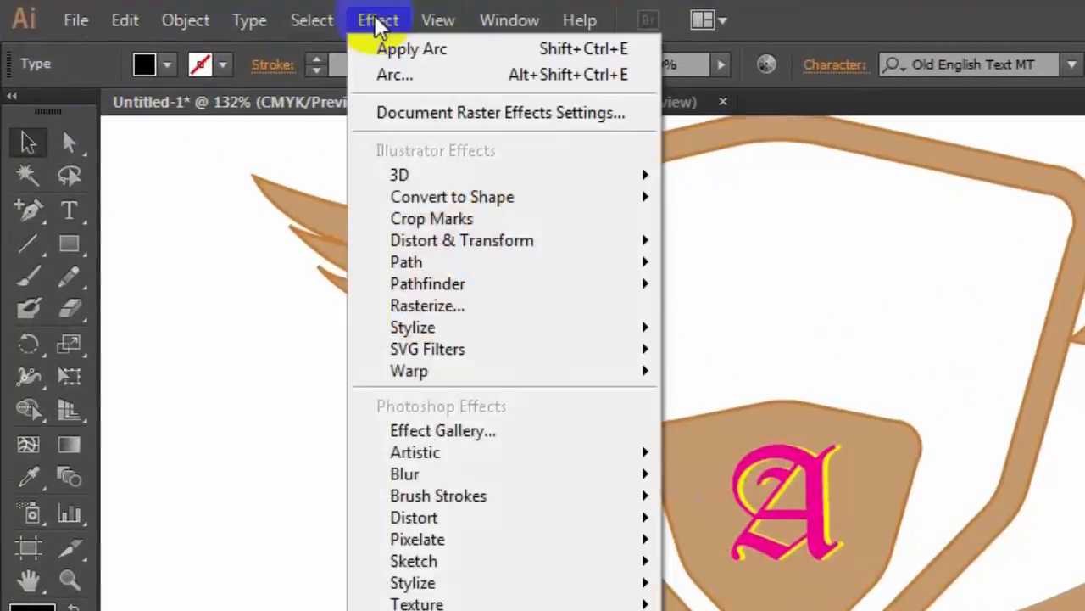
mouse_move(500, 370)
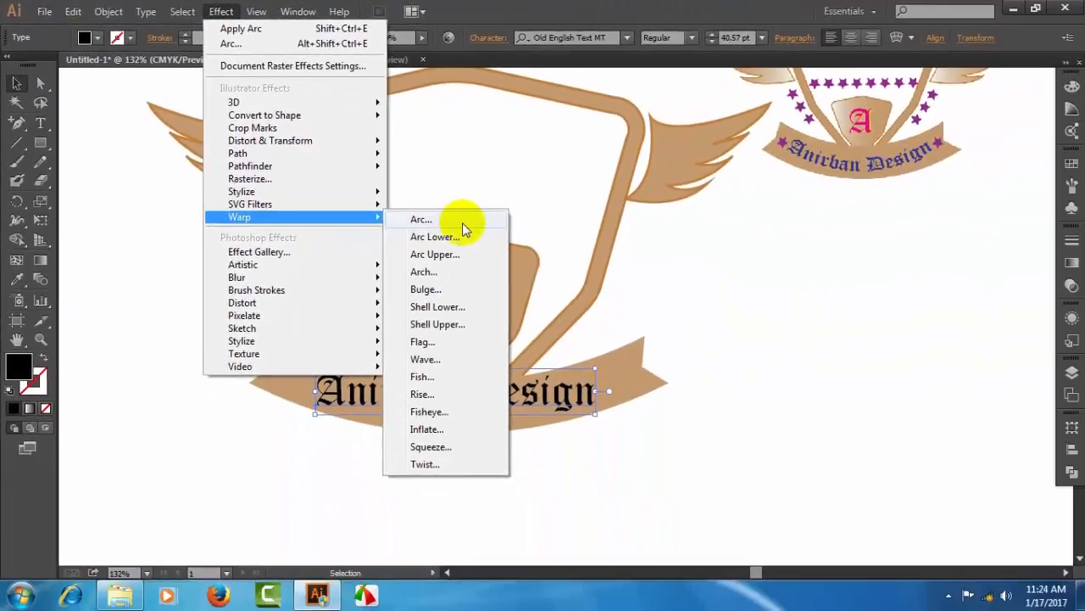
left_click(463, 224)
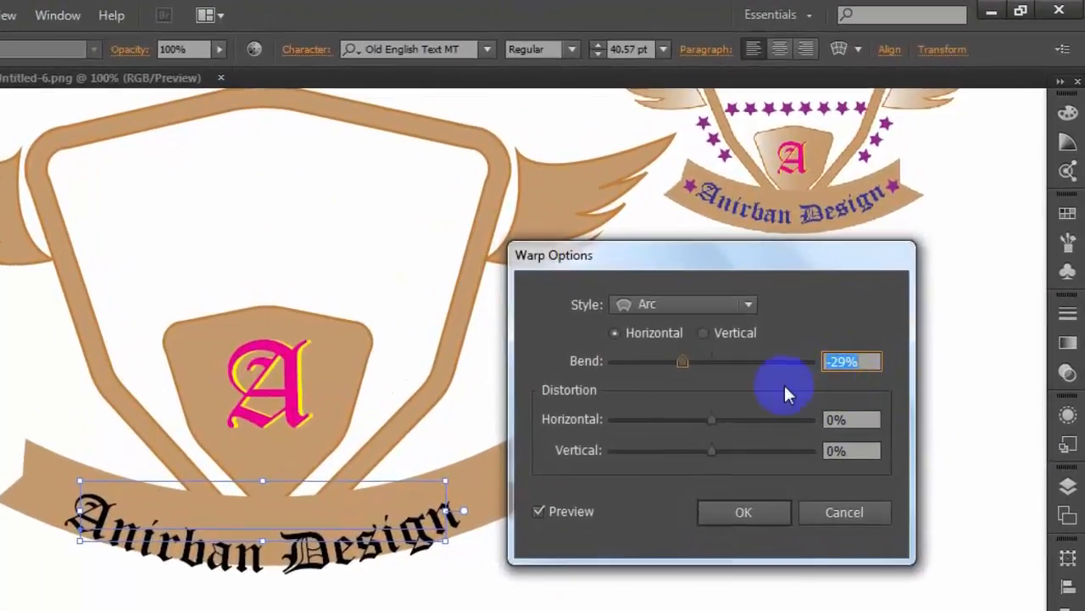
key("Down")
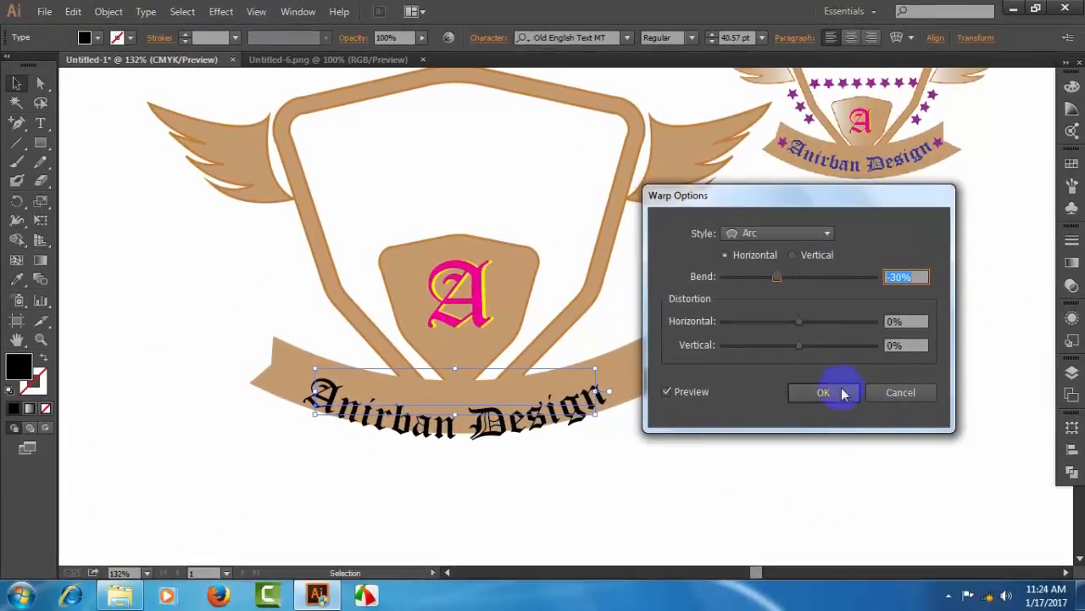
left_click(827, 393)
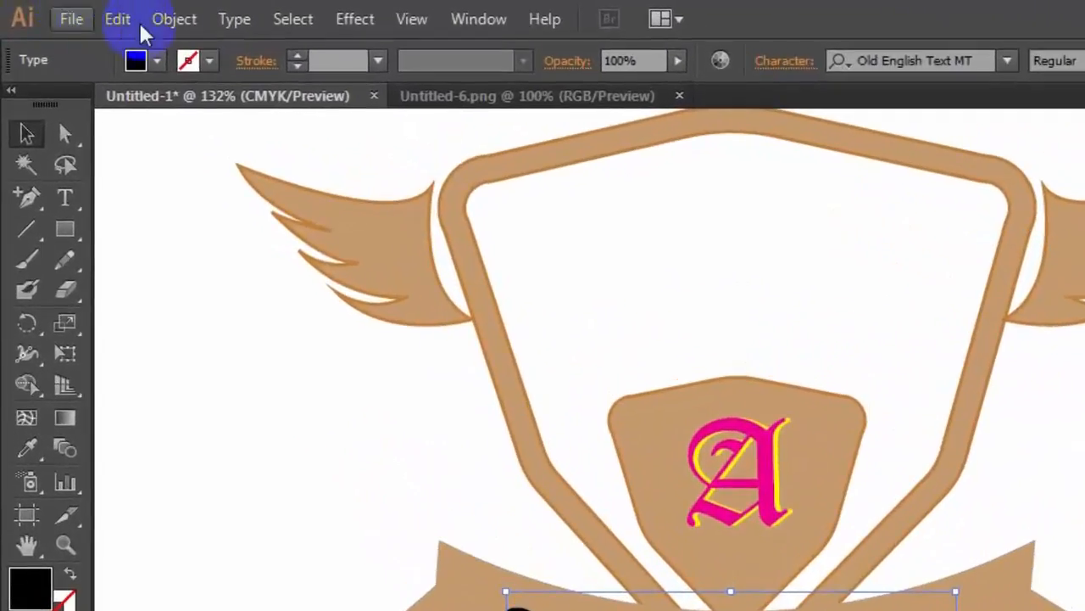
- Expand the warped text's appearance and nudge it up and slightly right so it sits centred within the ribbon
left_click(154, 25)
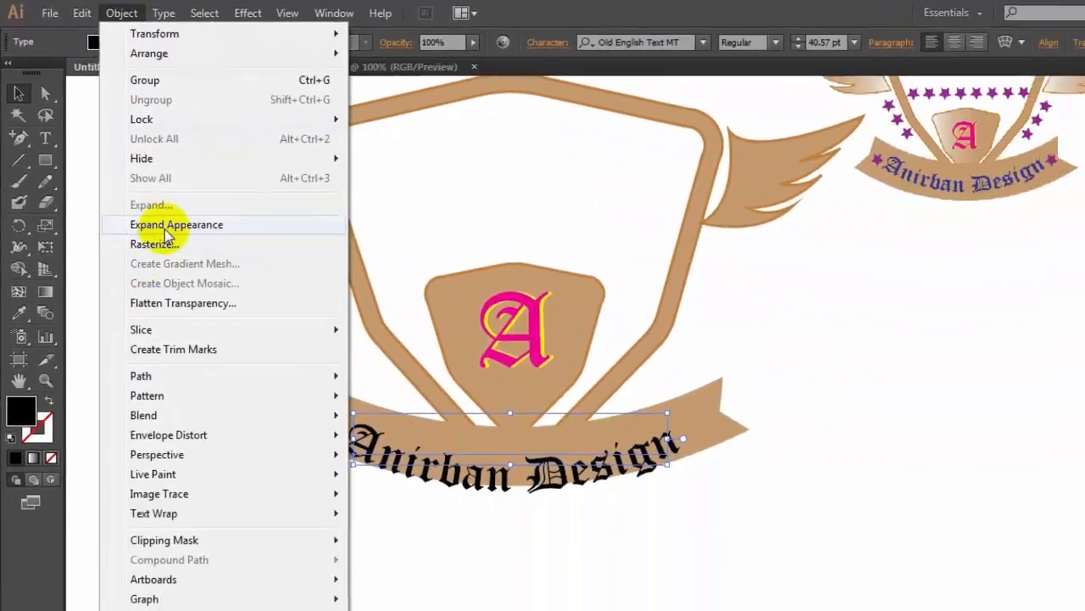
left_click(206, 226)
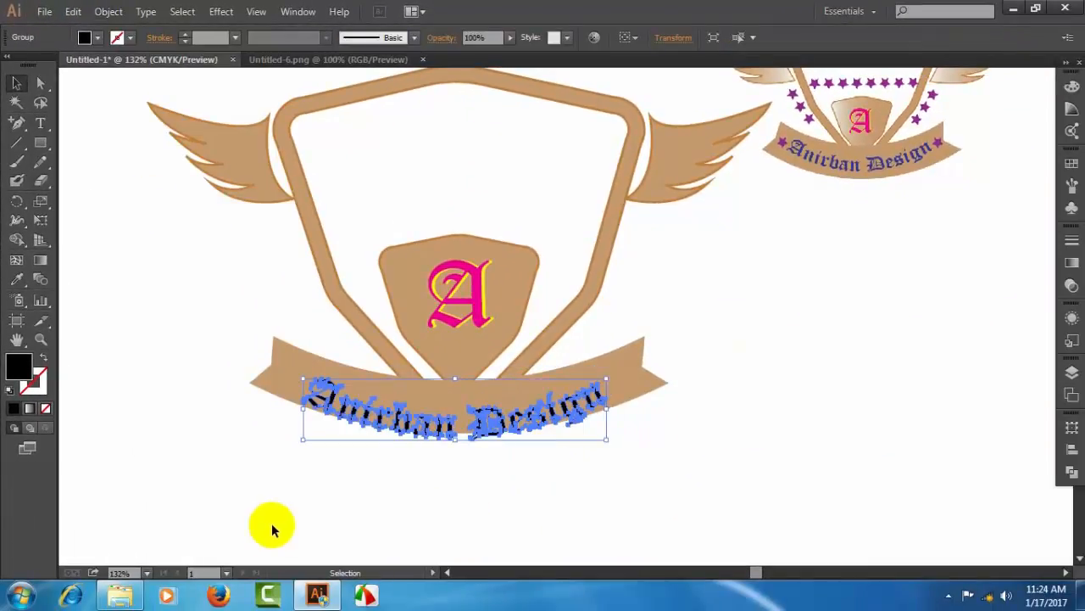
key("Up")
key("Up")
key("Up")
key("Up")
key("Up")
key("Up")
key("Up")
key("Up")
key("Up")
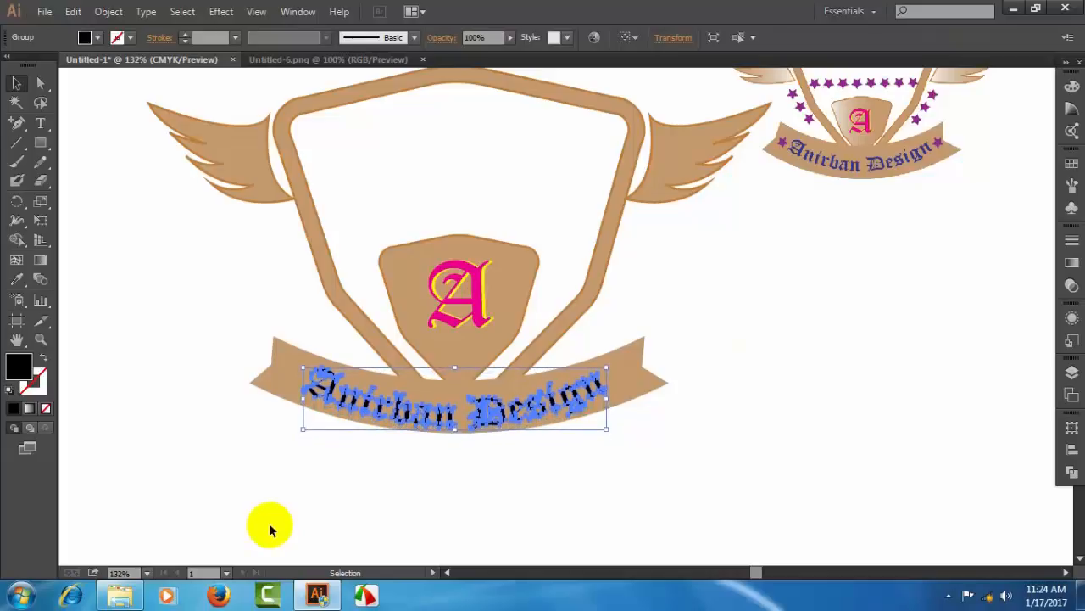
key("Up")
key("Up")
key("Up")
key("Up")
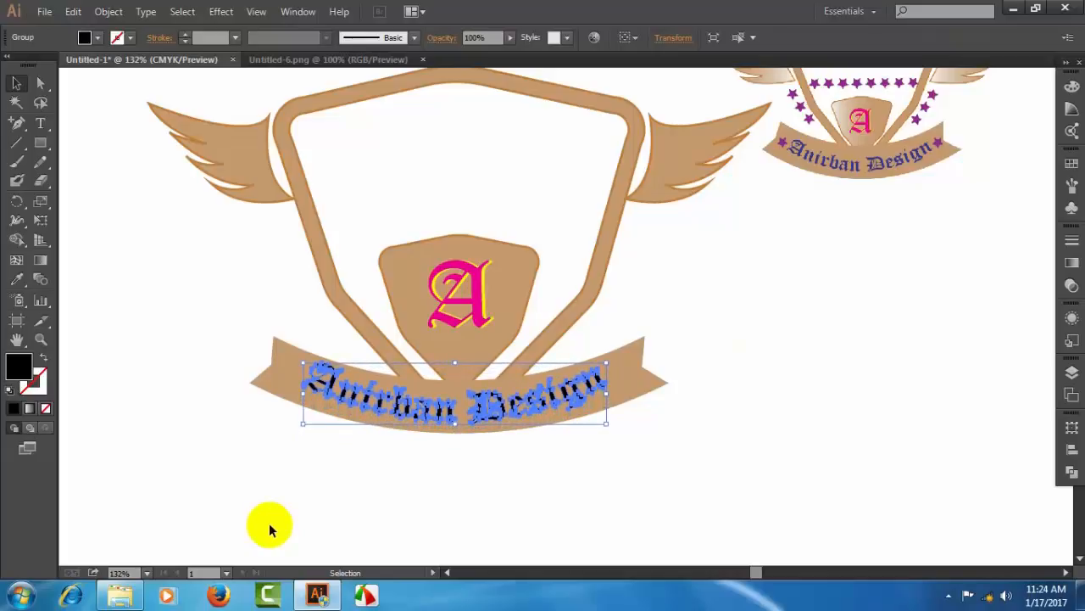
key("Up")
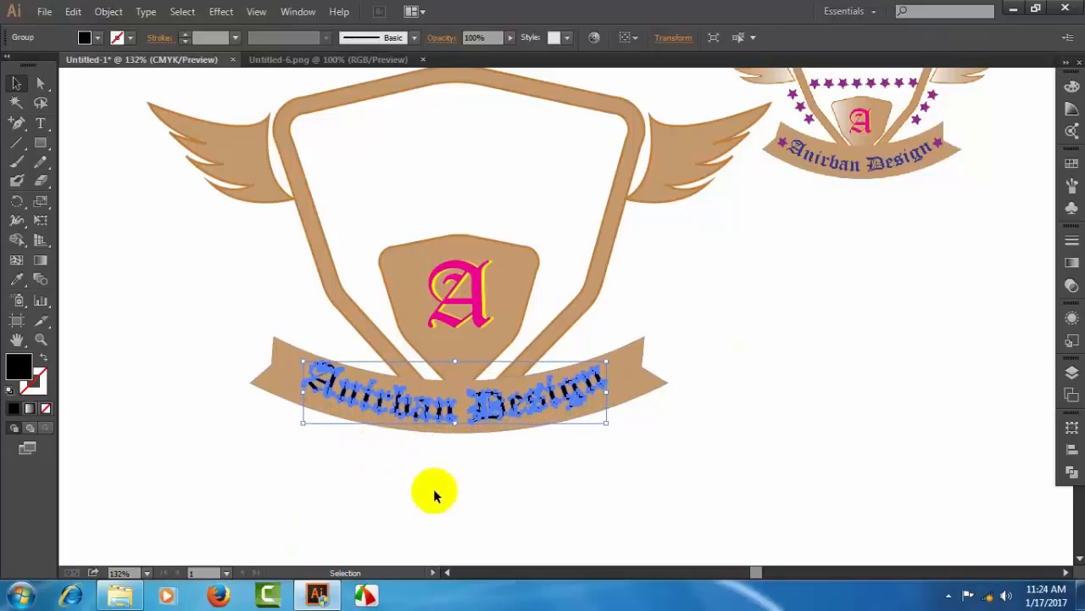
key("Right")
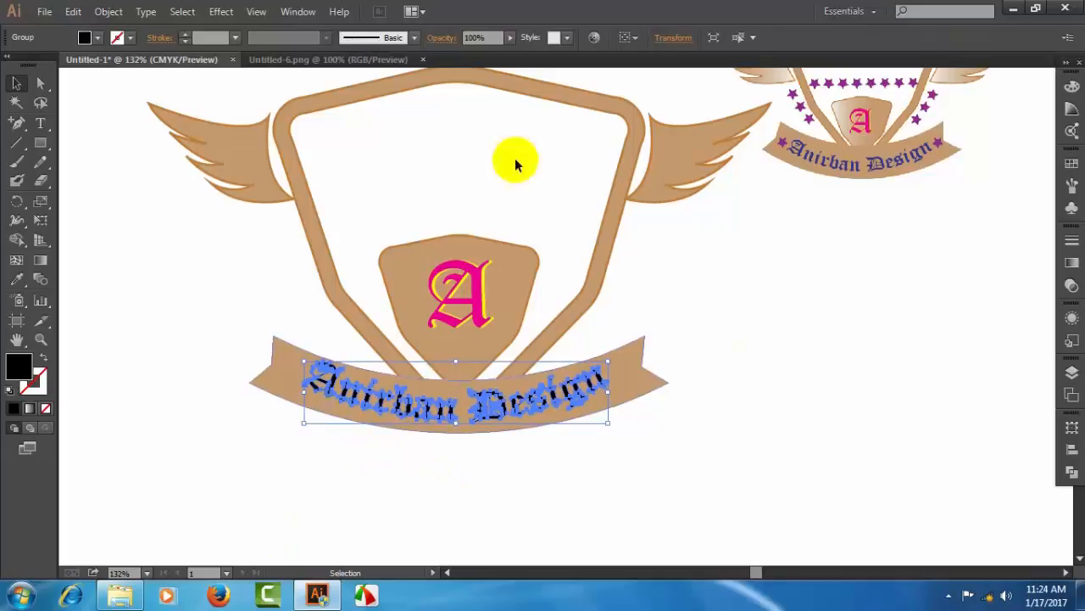
- Fill the "Anirban Design" lettering with the CMYK Blue swatch and deselect it
left_click(1071, 164)
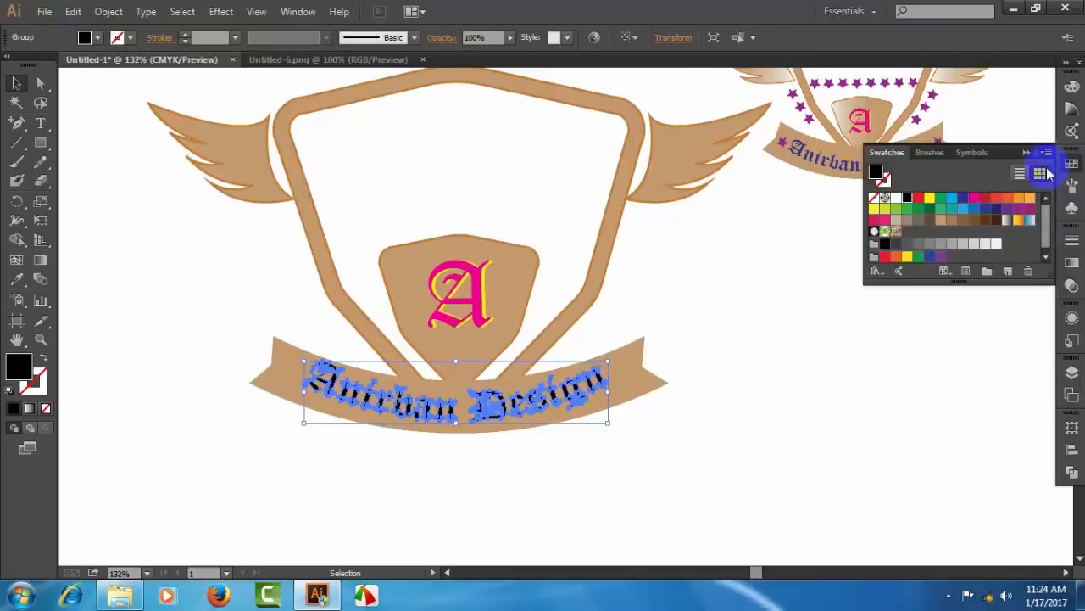
left_click(963, 198)
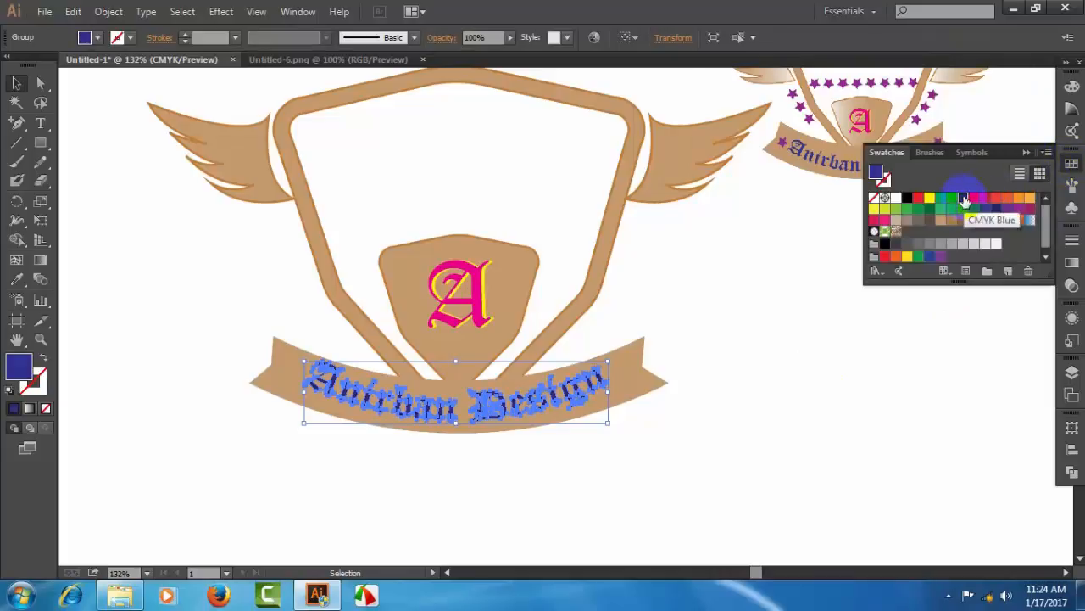
left_click(722, 446)
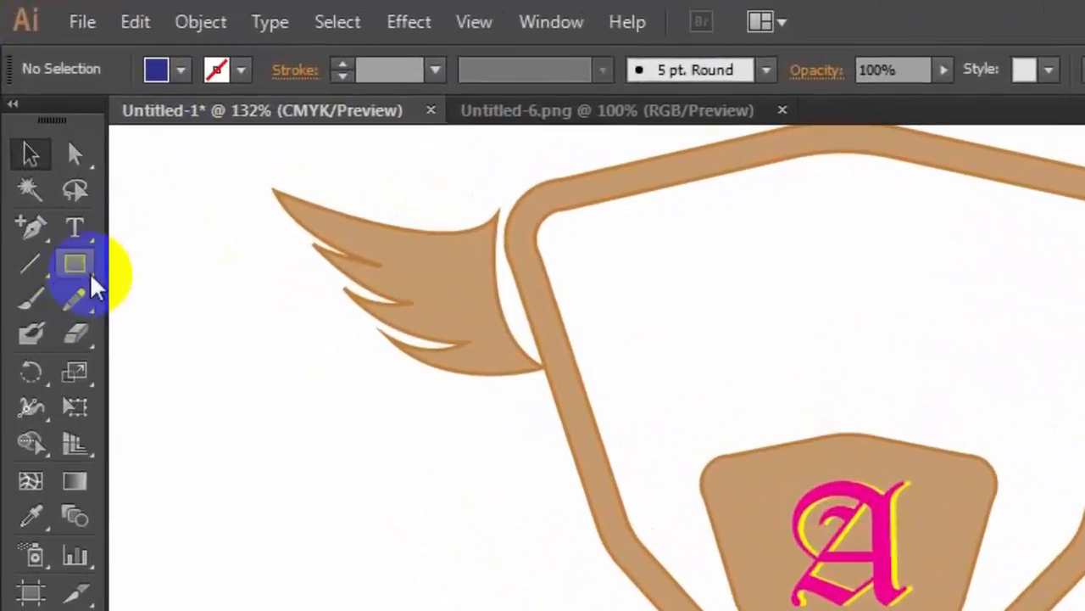
- Create a 5-point star with Radius 1 of 15 pt and Radius 2 of 30 pt beside the shield's left edge
left_click(46, 146)
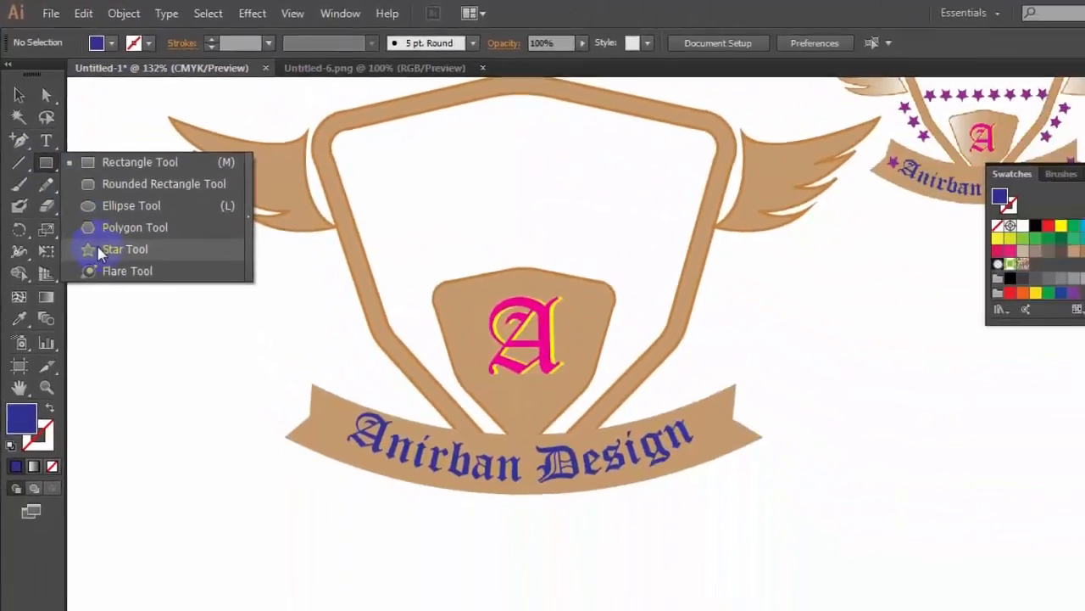
left_click(203, 404)
left_click(224, 295)
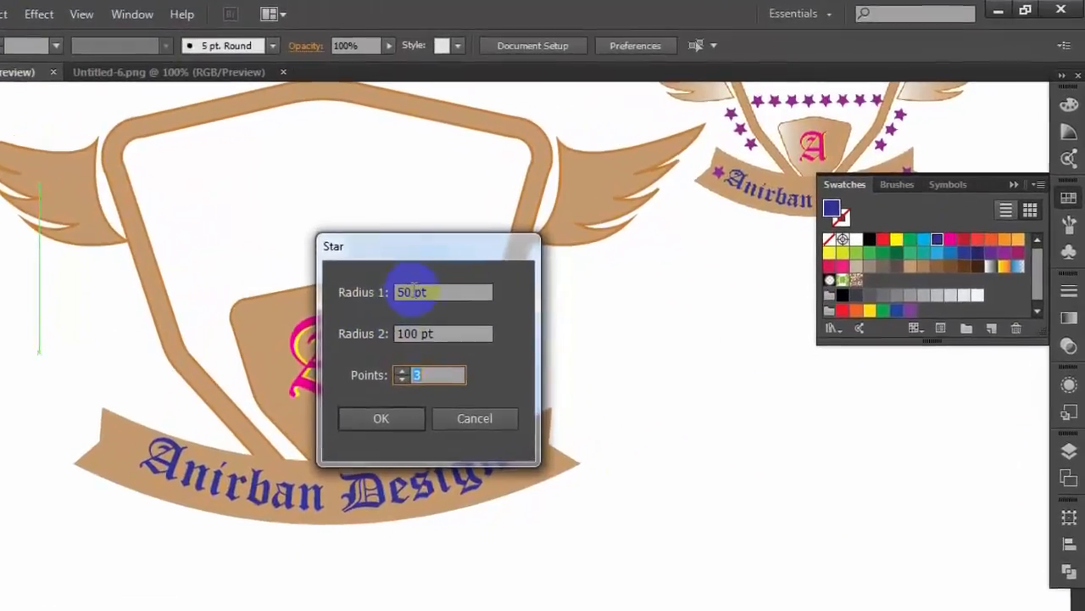
left_click_drag(527, 242, 511, 241)
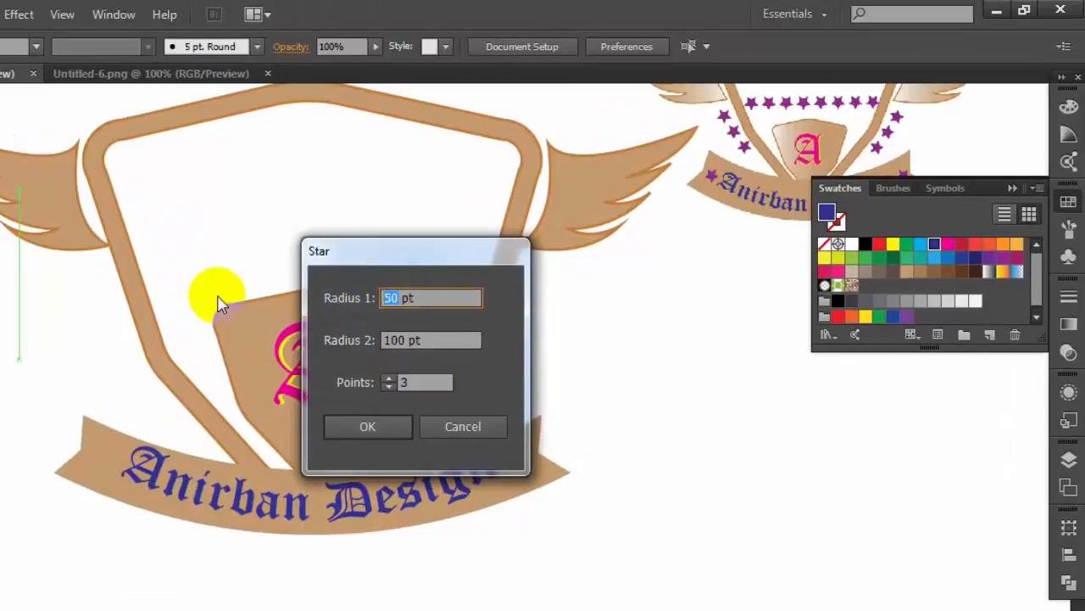
type("15")
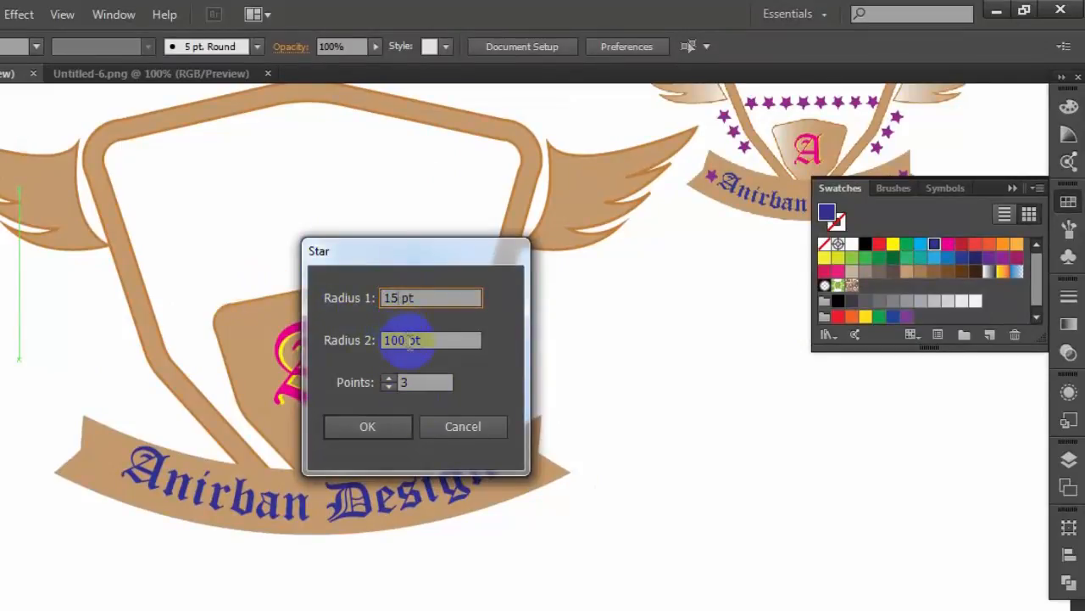
left_click_drag(410, 340, 338, 339)
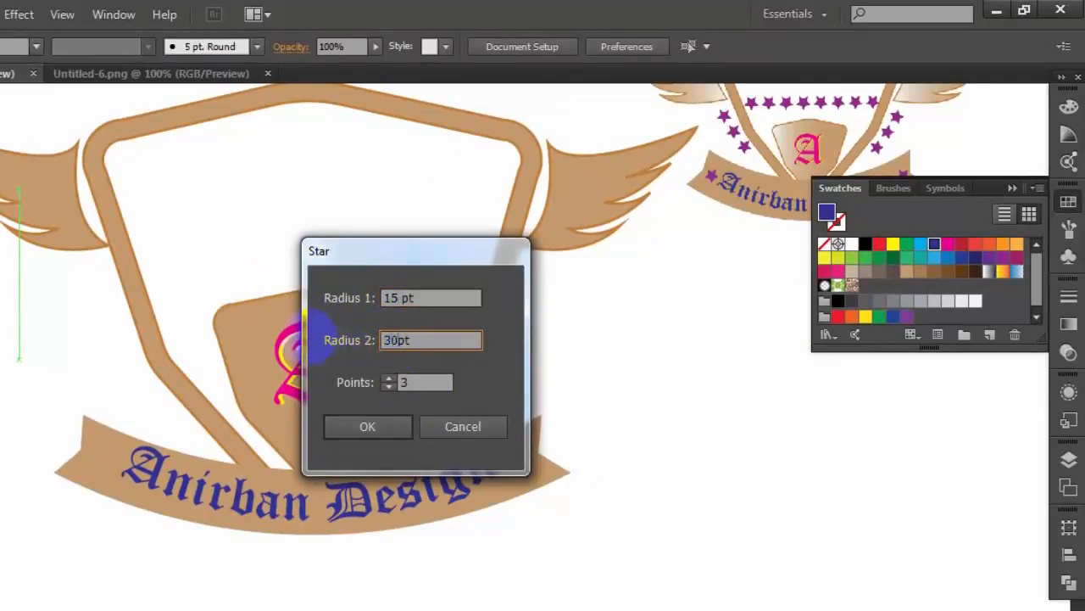
left_click_drag(415, 386, 379, 390)
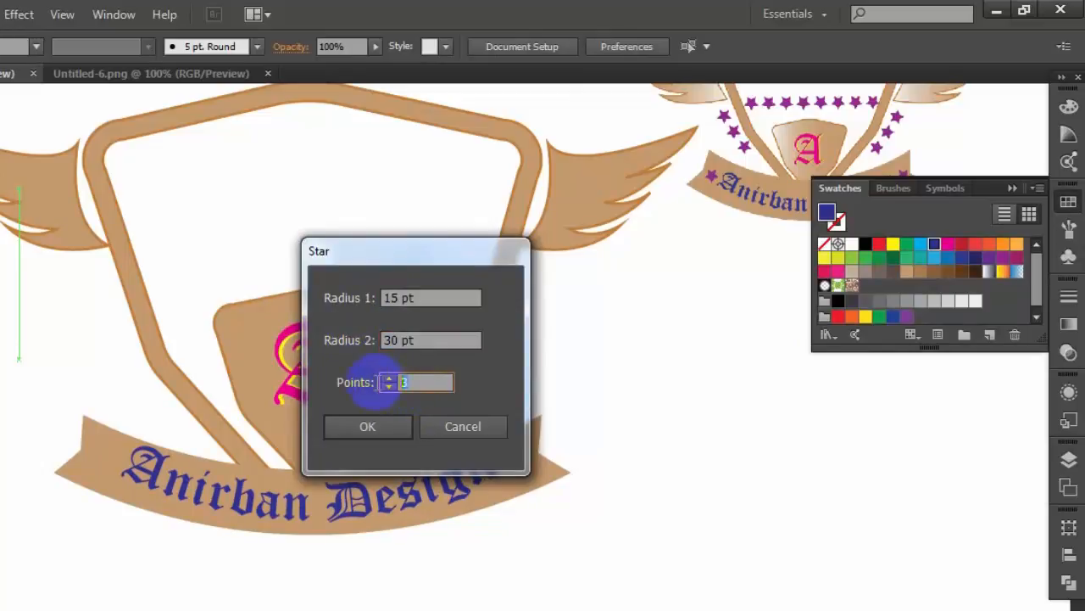
type("5")
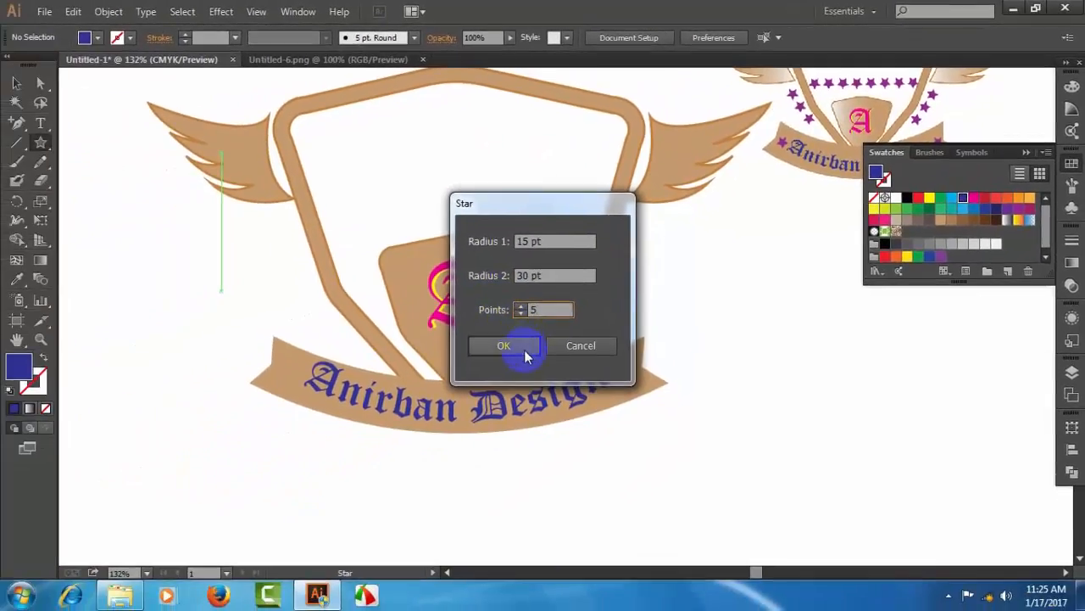
left_click(368, 426)
- Scale the star down, place it on the ribbon's left end before the text, and fill it purple
left_click(16, 82)
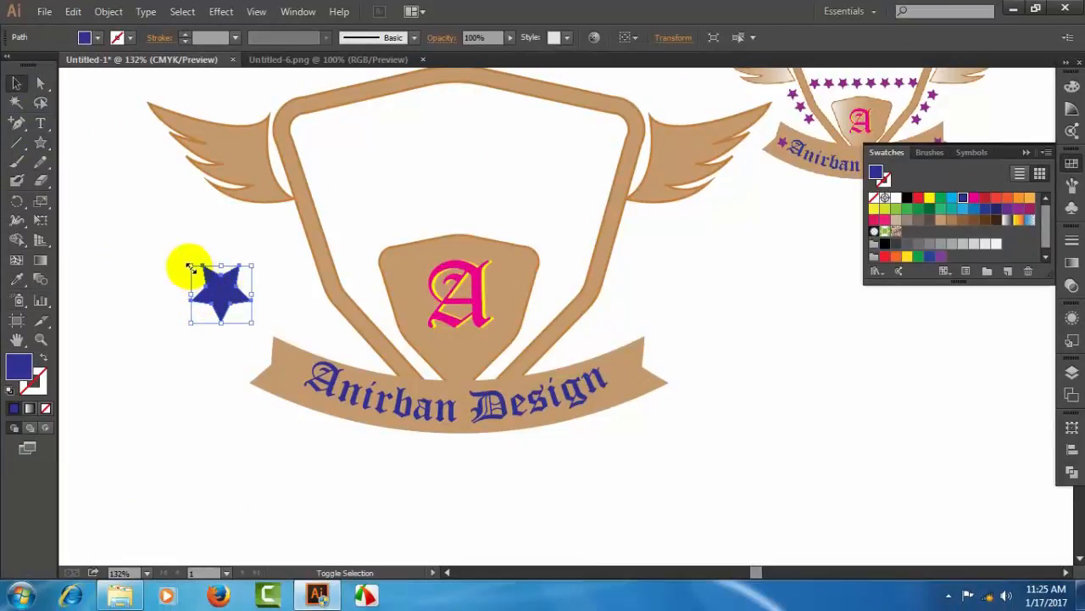
left_click_drag(188, 266, 276, 374)
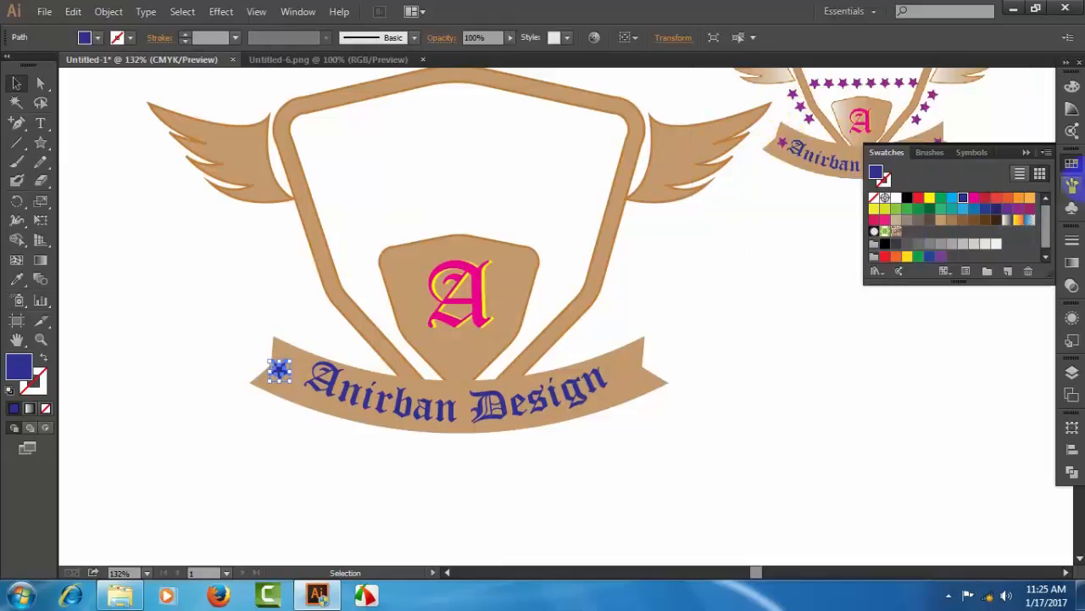
left_click(1019, 210)
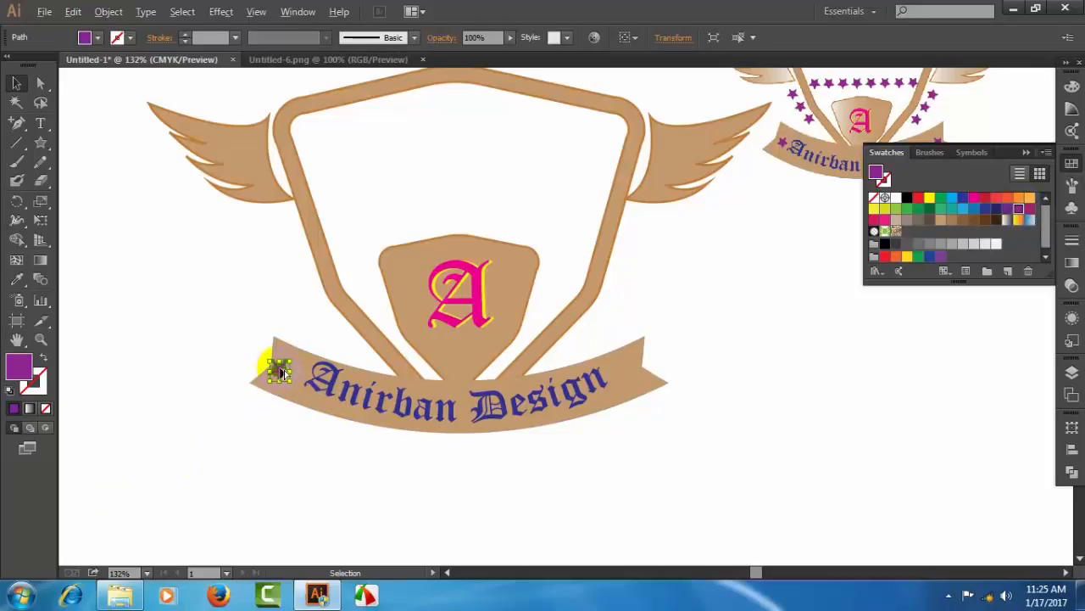
- Copy the purple star to the ribbon's right end and three times along the shield's lower right edge, evening out the middle one
left_click_drag(278, 367, 605, 320)
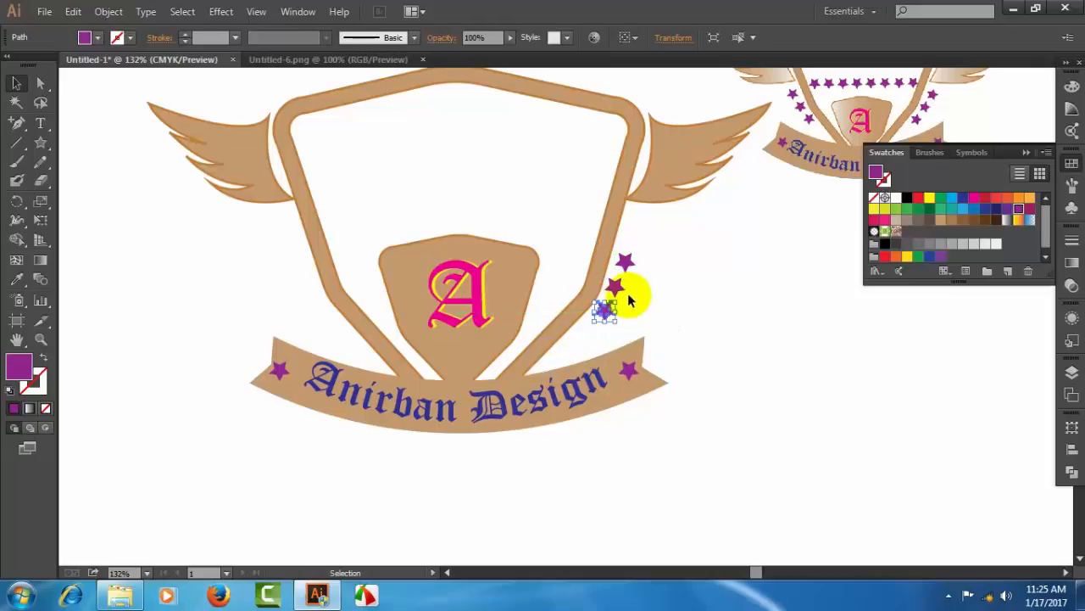
left_click(667, 296)
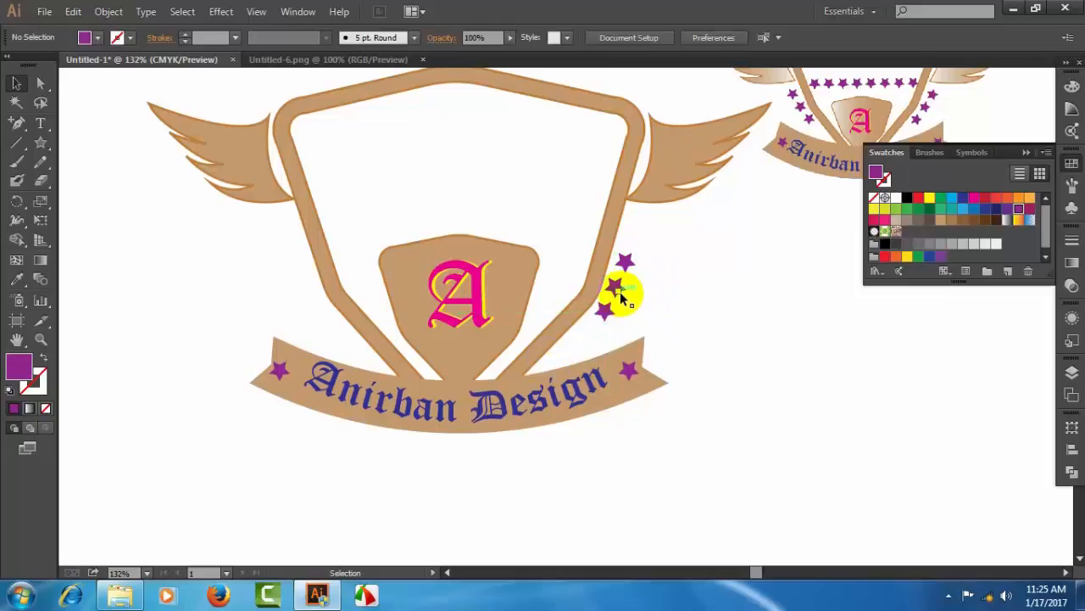
left_click_drag(624, 296, 627, 293)
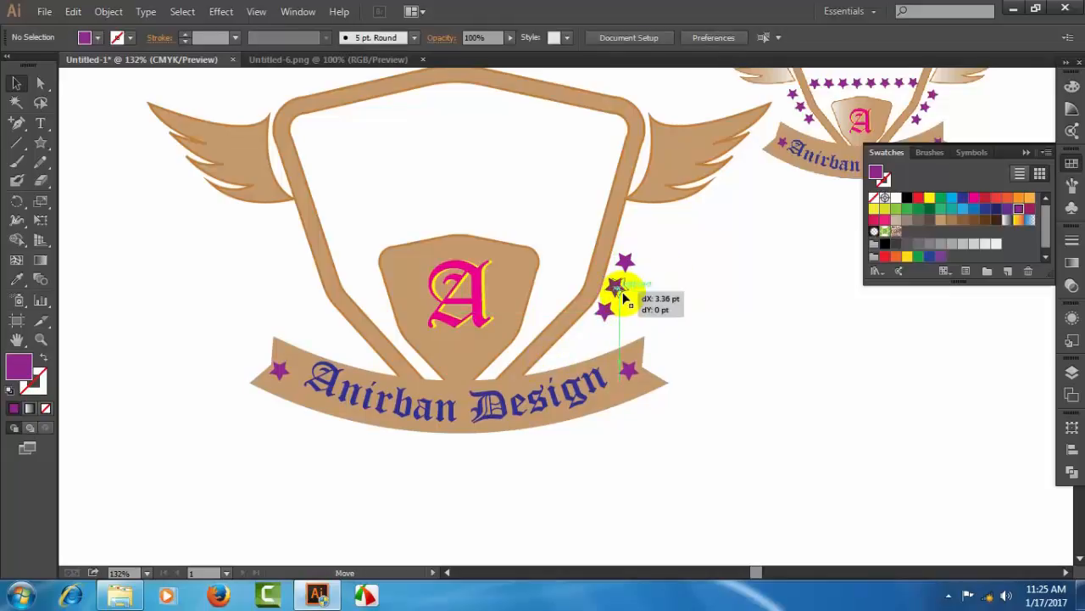
left_click(666, 316)
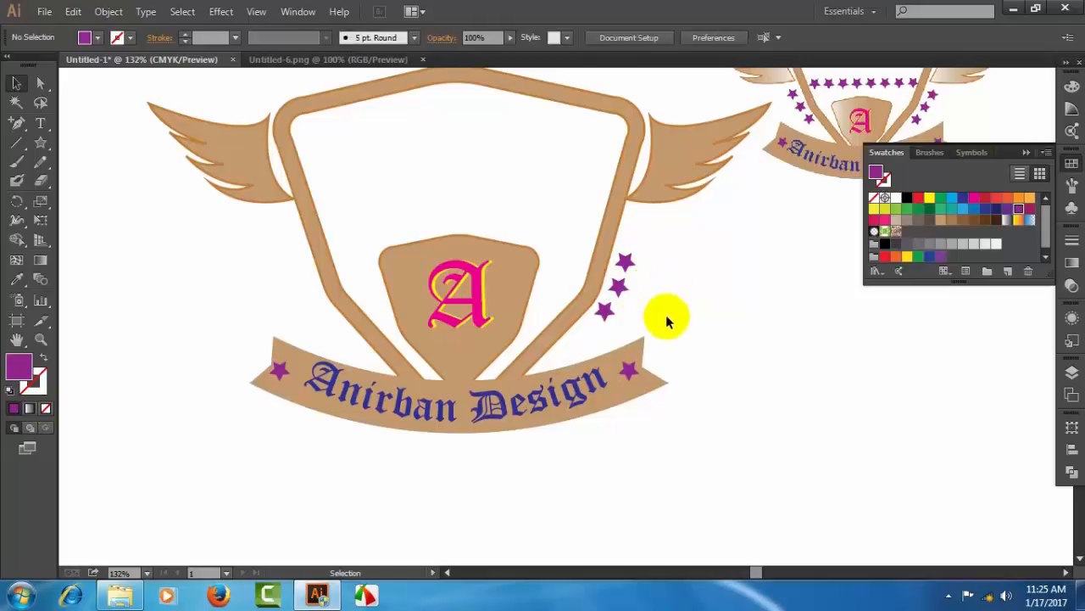
- Copy the three stars from the shield's right side to its left side and rotate the copies to slant the opposite way
left_click_drag(652, 259, 614, 319)
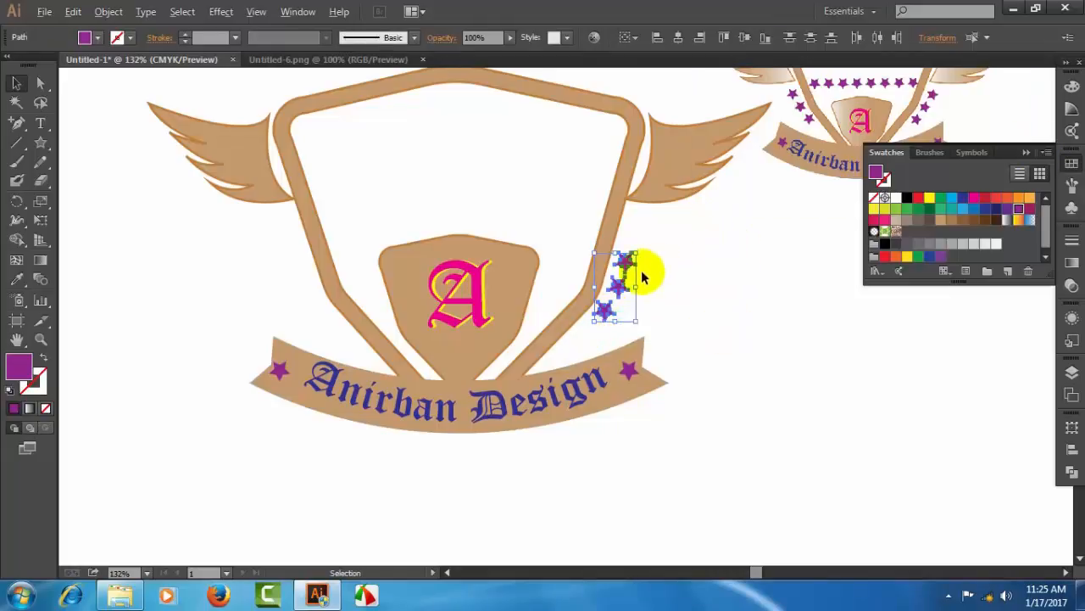
left_click_drag(628, 261, 261, 267)
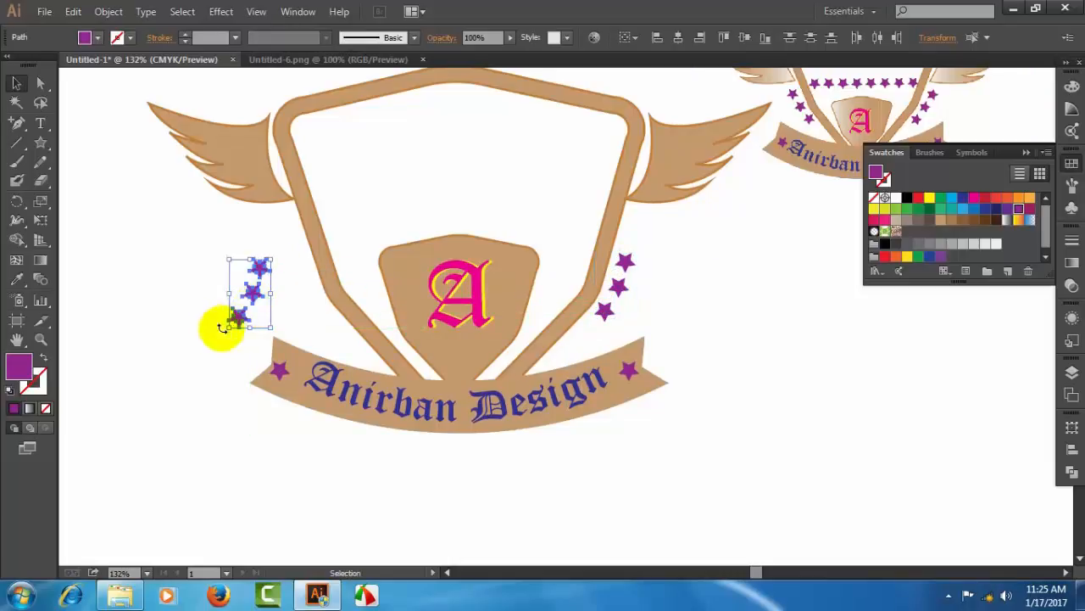
left_click_drag(227, 333, 260, 339)
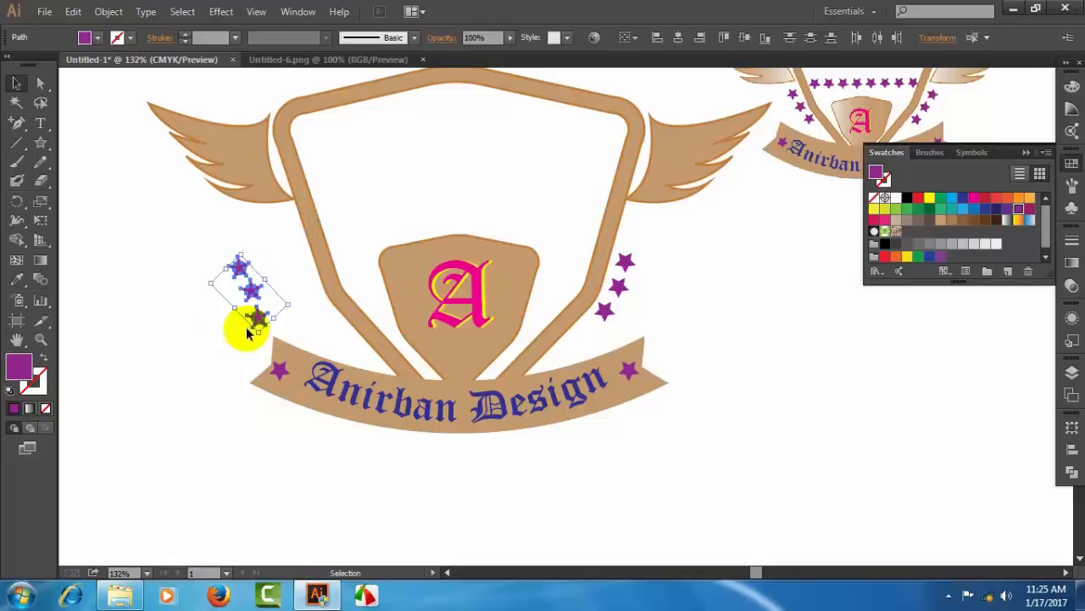
- Move the rotated star trio alongside the shield's lower left edge, level with the right-hand trio, and deselect it
left_click_drag(254, 292, 317, 333)
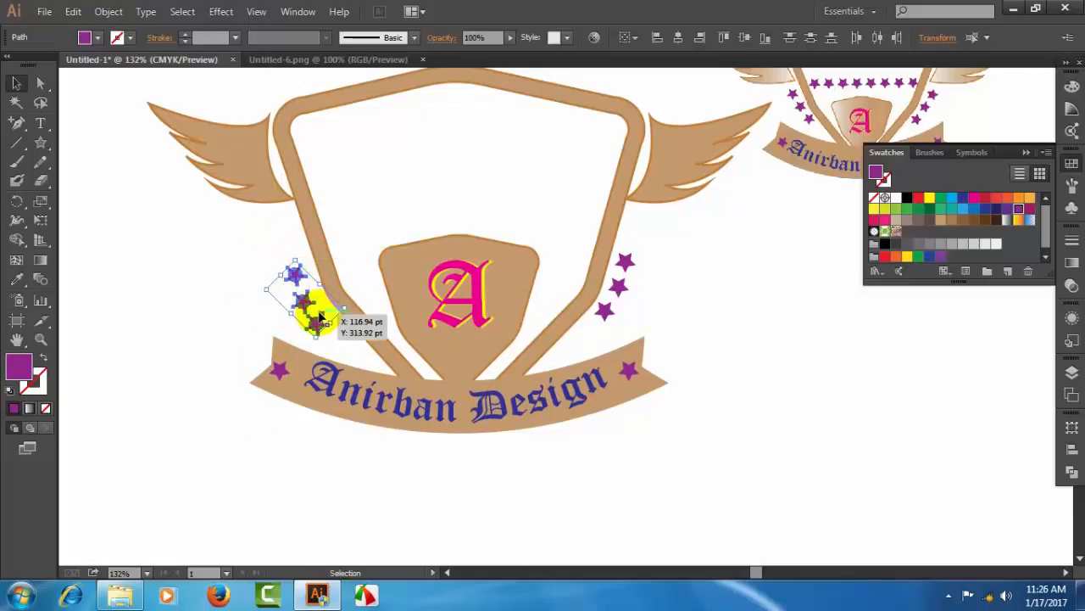
key("Right")
key("Right")
key("Right")
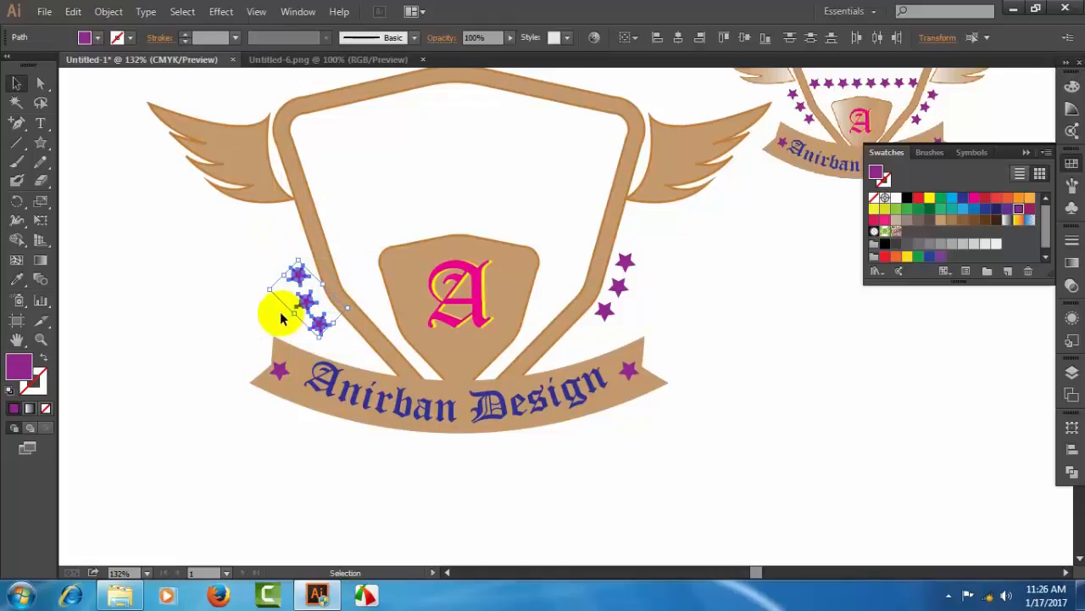
key("Up")
key("Up")
key("Right")
key("Right")
key("Up")
key("Up")
key("Up")
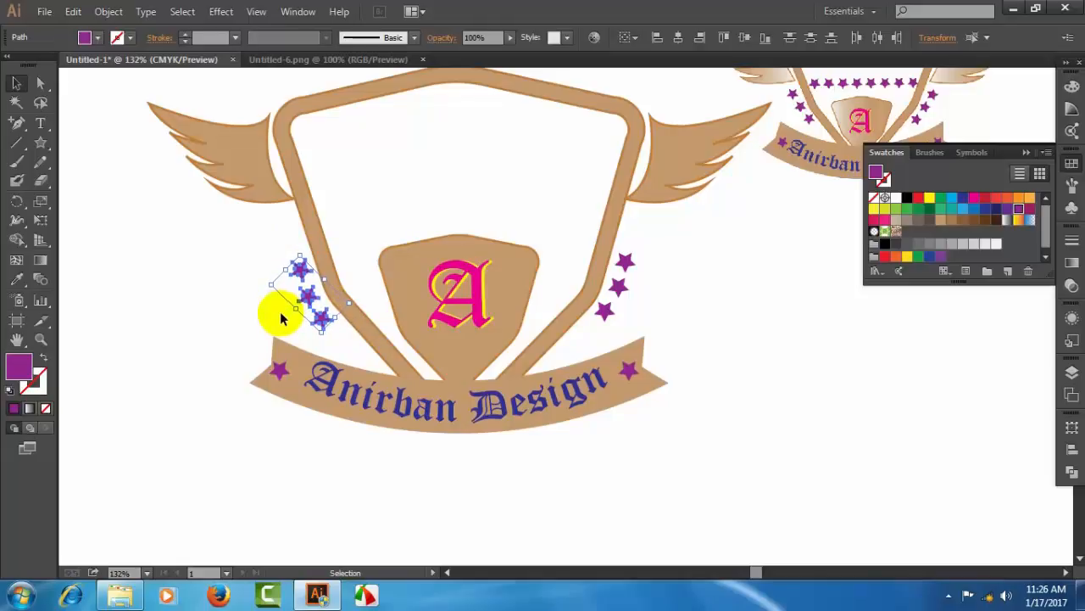
left_click(697, 366)
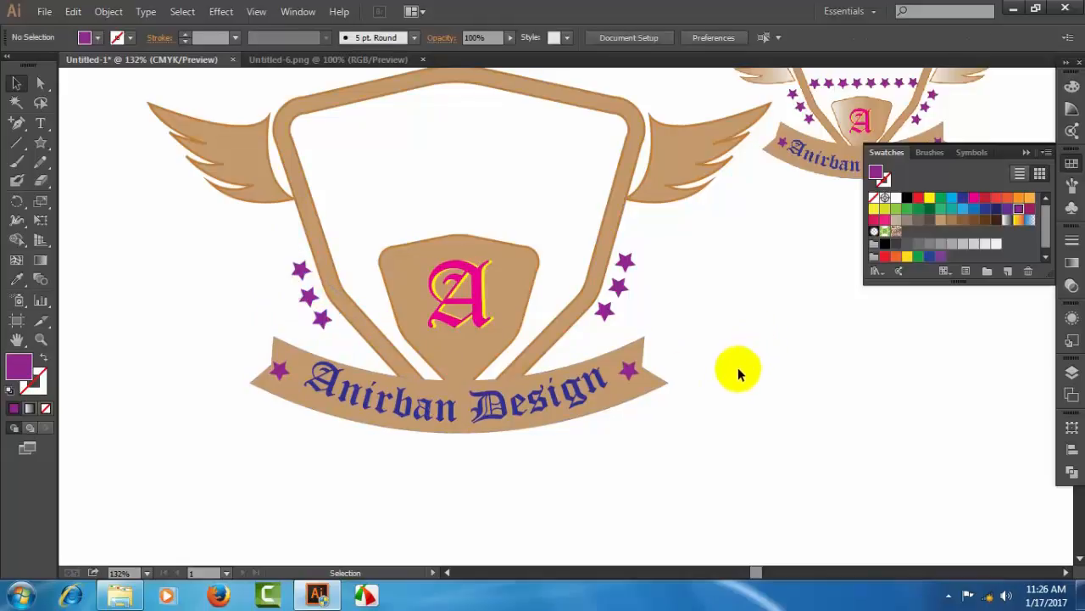
- Copy a star from the left-hand trio into the shield above the inner emblem and repeat it into an evenly spaced row of eleven
left_click_drag(298, 284, 344, 225)
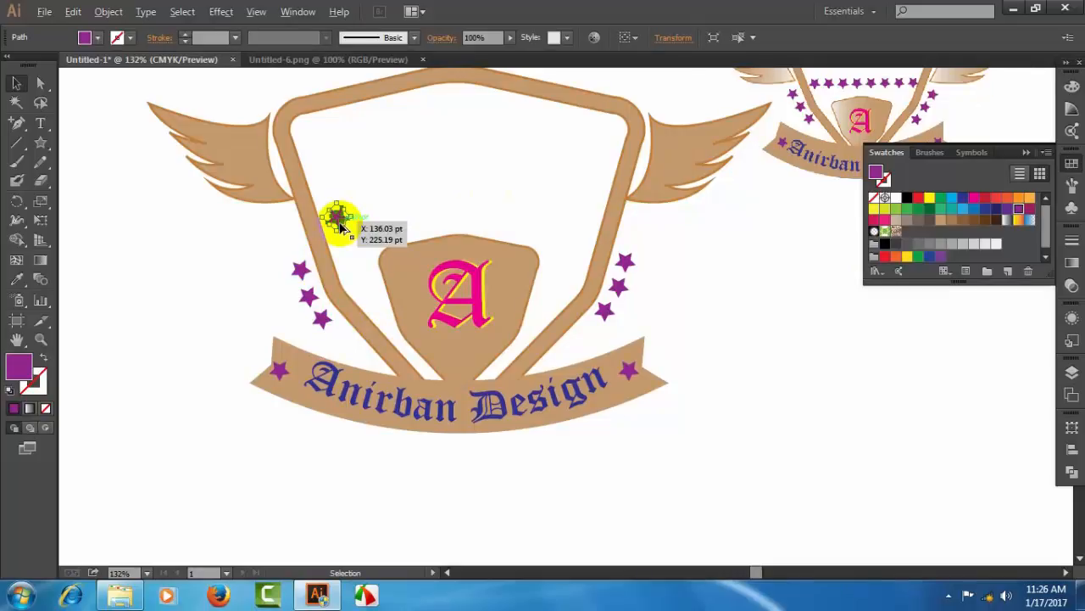
left_click_drag(337, 215, 363, 222)
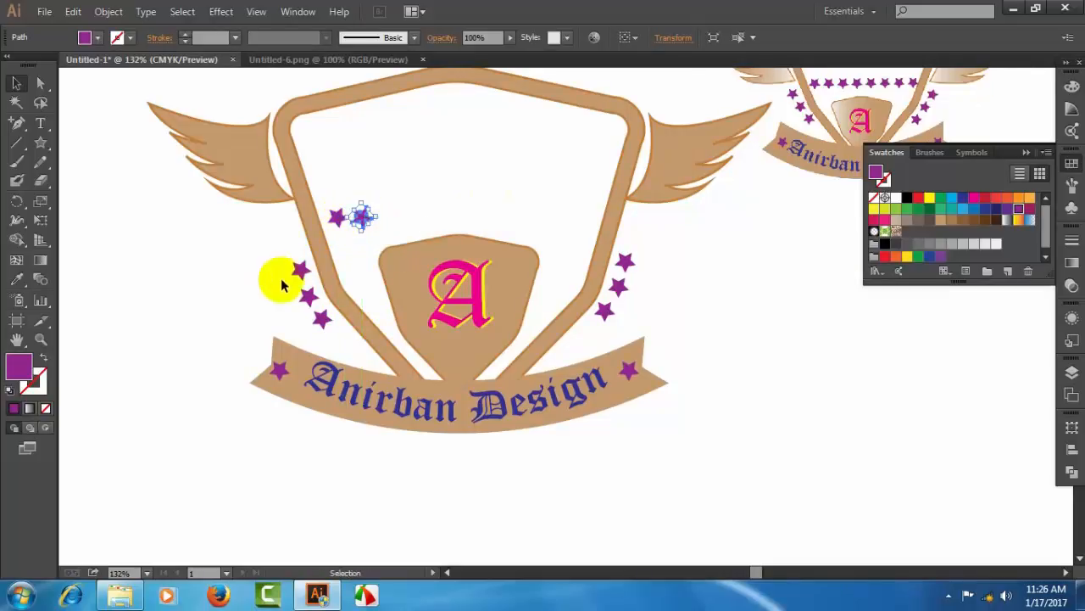
key("ctrl+d")
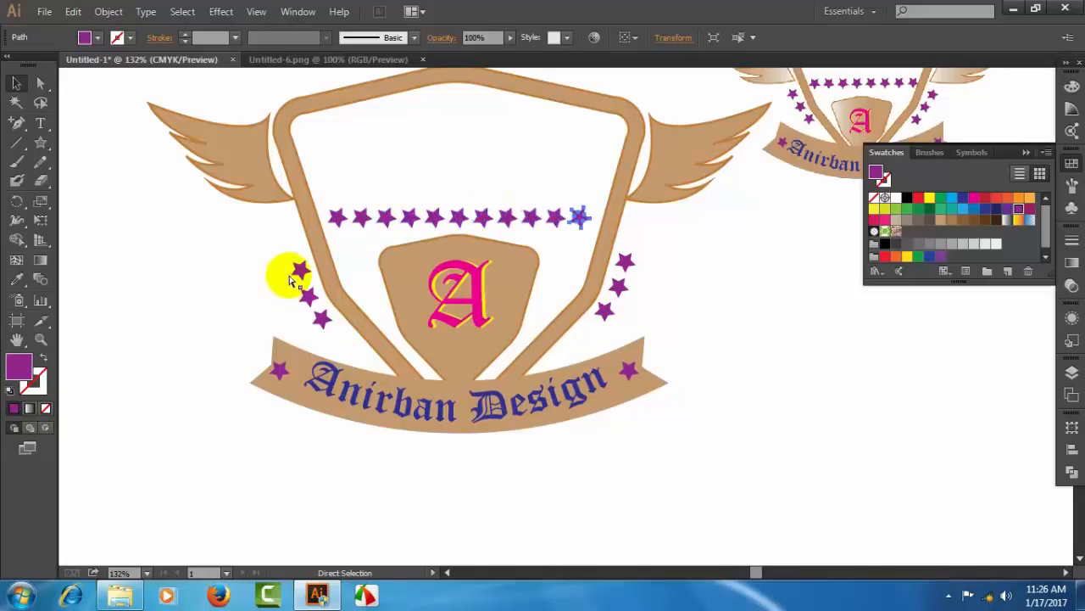
left_click(734, 269)
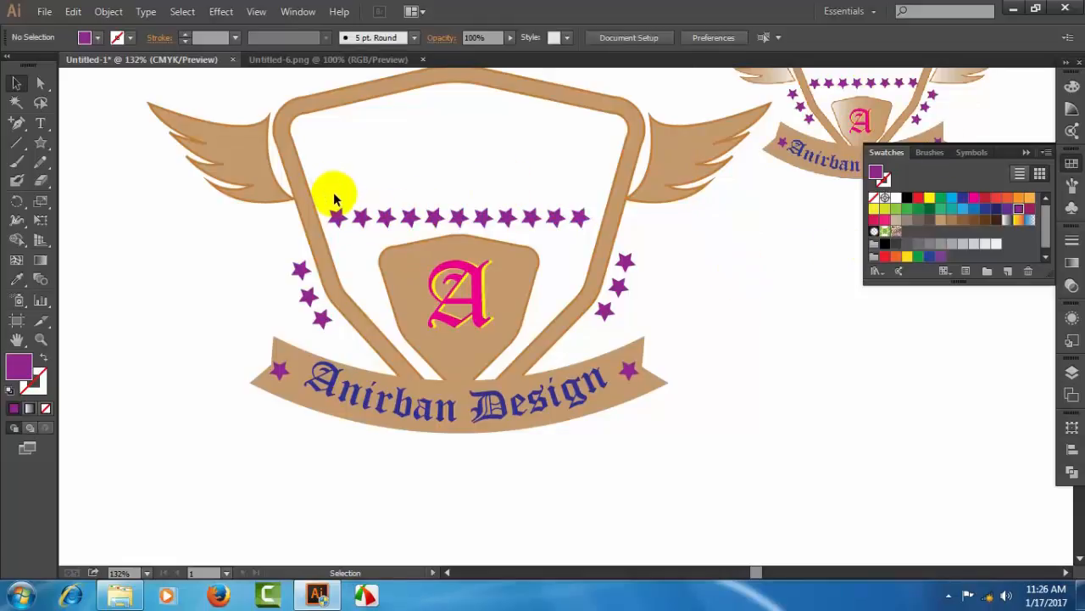
- Shift the whole row of eleven stars slightly right to centre it inside the shield, and deselect it
left_click_drag(333, 192, 590, 222)
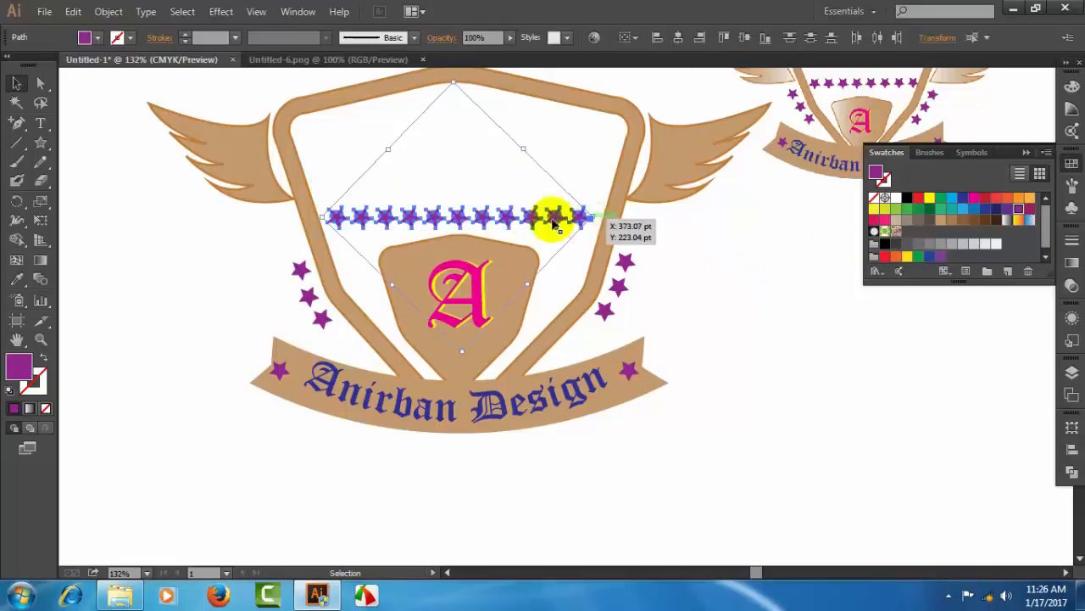
left_click_drag(498, 223, 500, 223)
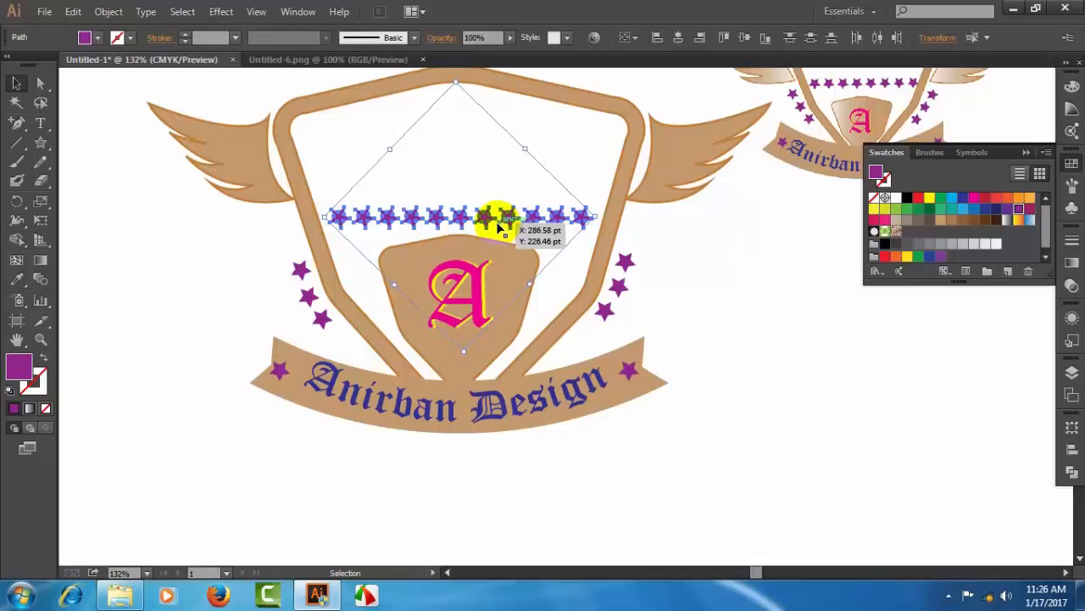
left_click(712, 316)
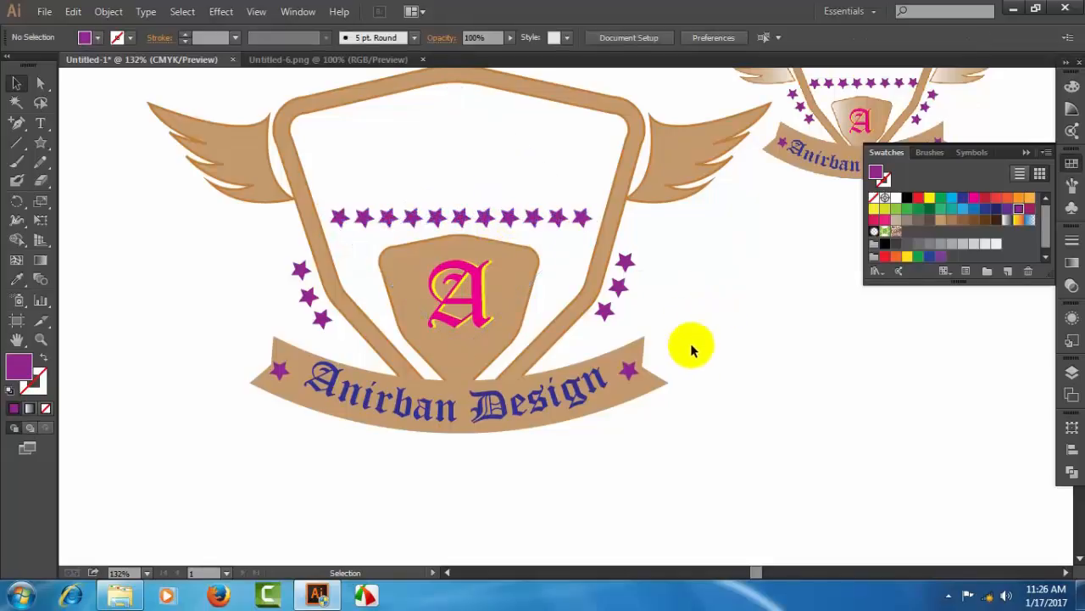
scroll(729, 335, "up", 1)
scroll(759, 353, "up", 1)
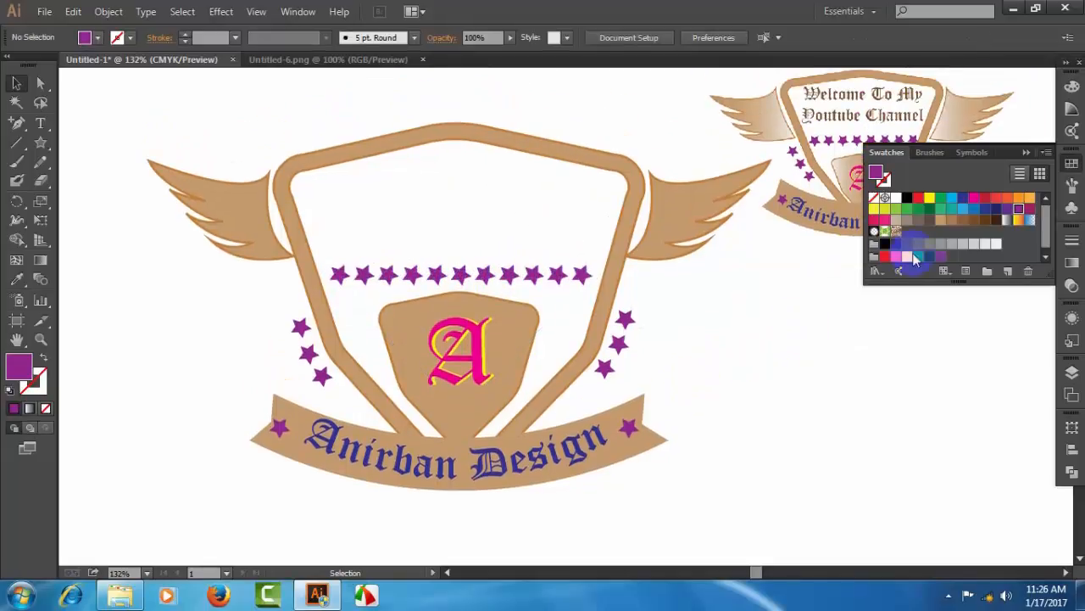
left_click(1026, 154)
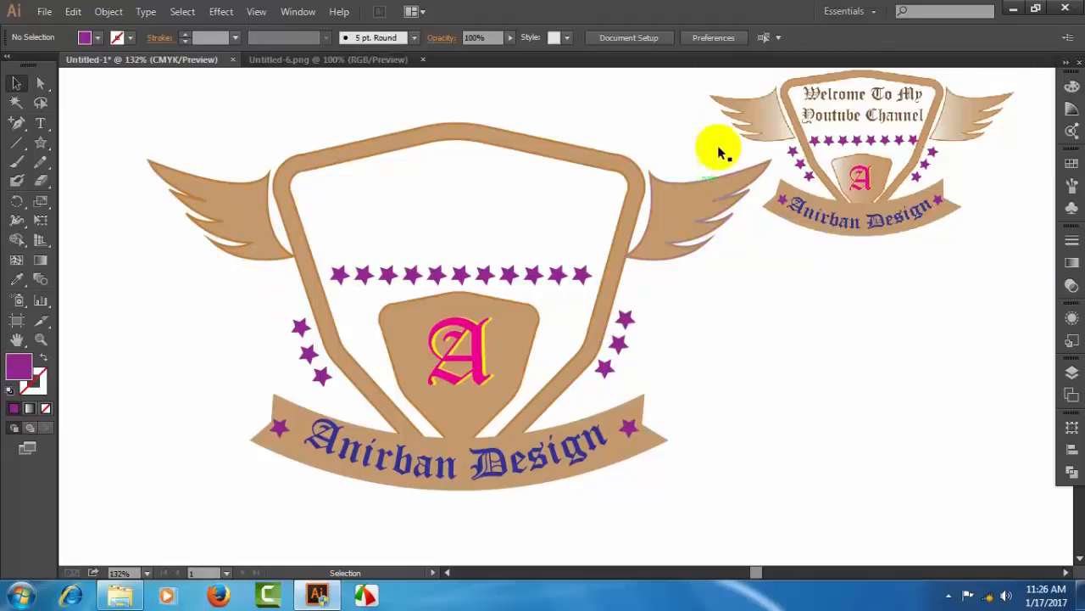
- Nudge the left wing outward from the shield and rotate it slightly to leave a small gap along the border
left_click(248, 231)
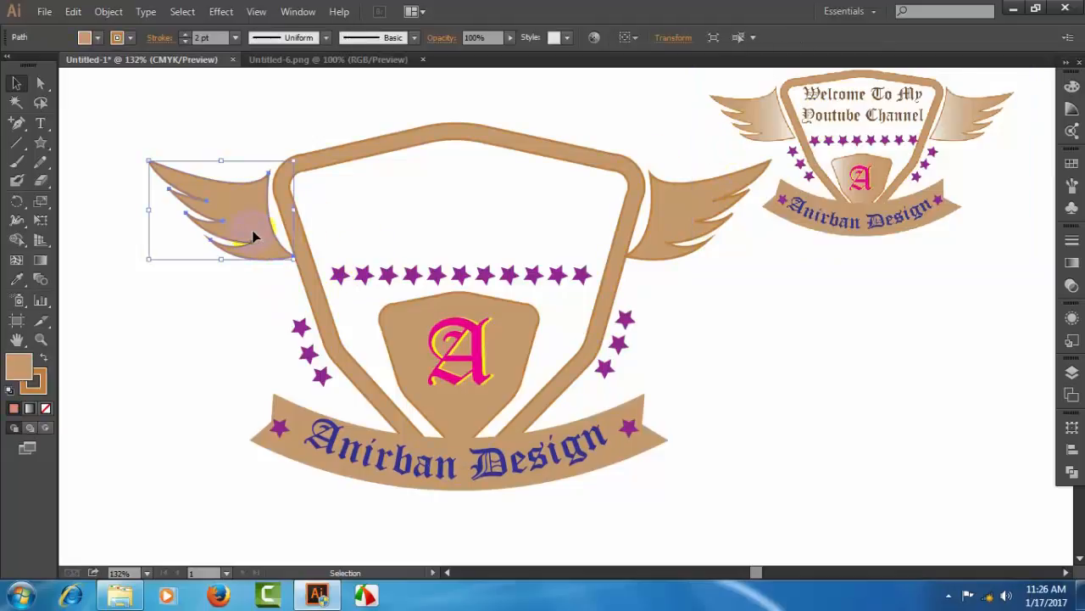
key("Left")
key("Left")
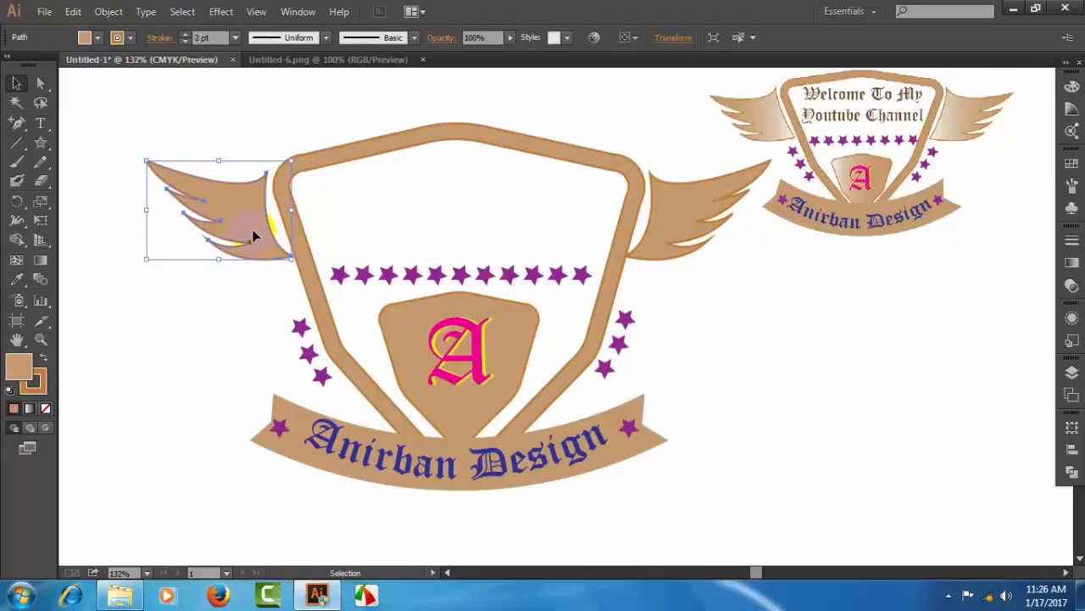
key("Left")
key("Left")
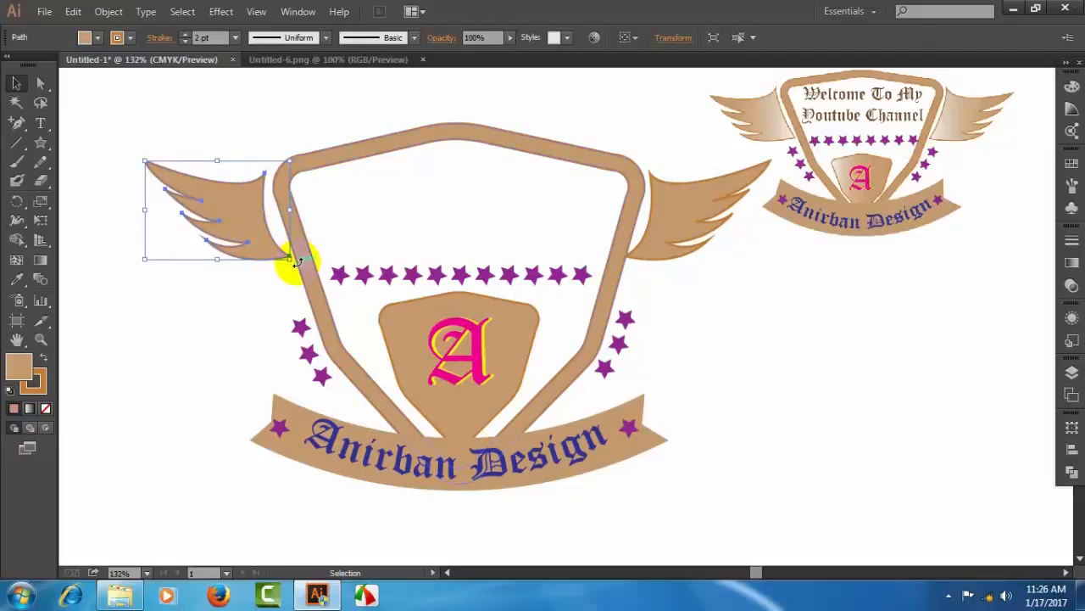
left_click_drag(298, 262, 297, 263)
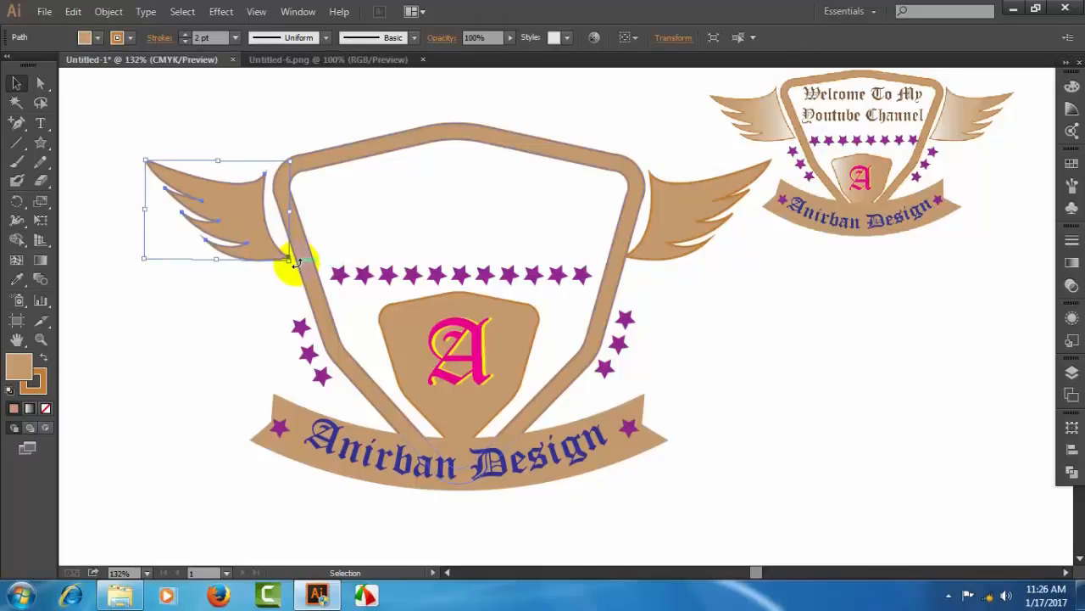
- Nudge the right wing outward from the shield and rotate it slightly to match the left wing, then deselect it
left_click(701, 180)
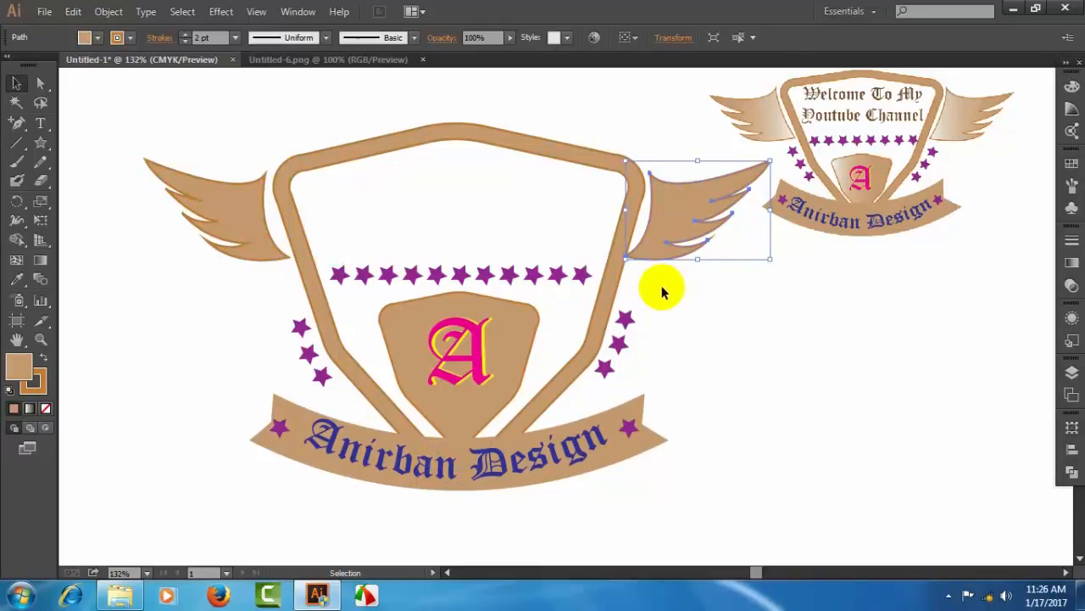
key("Right")
key("Right")
key("Right")
key("Right")
key("Right")
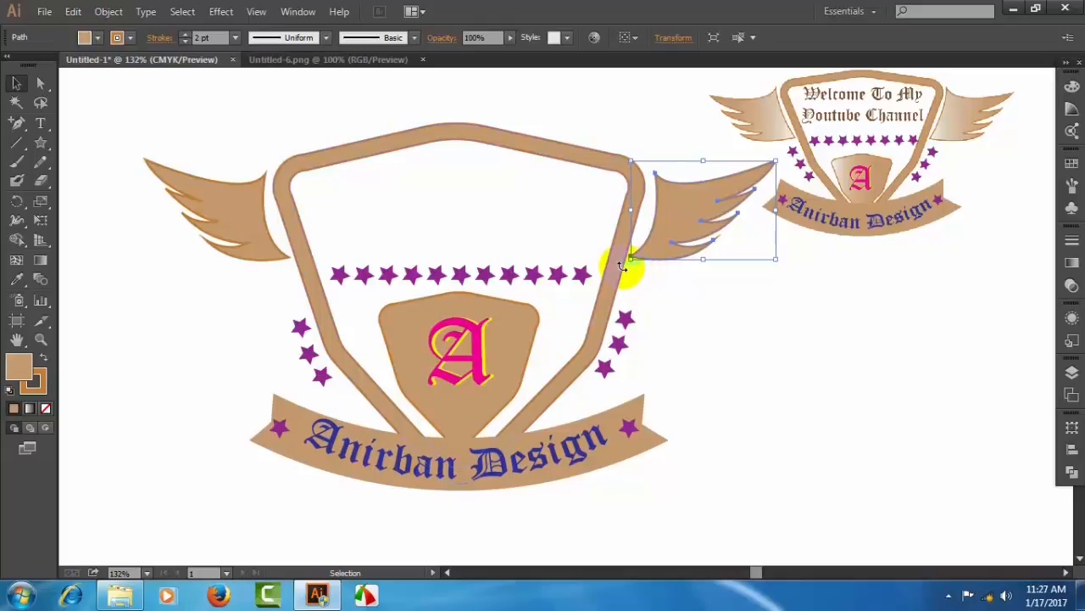
left_click_drag(626, 265, 631, 270)
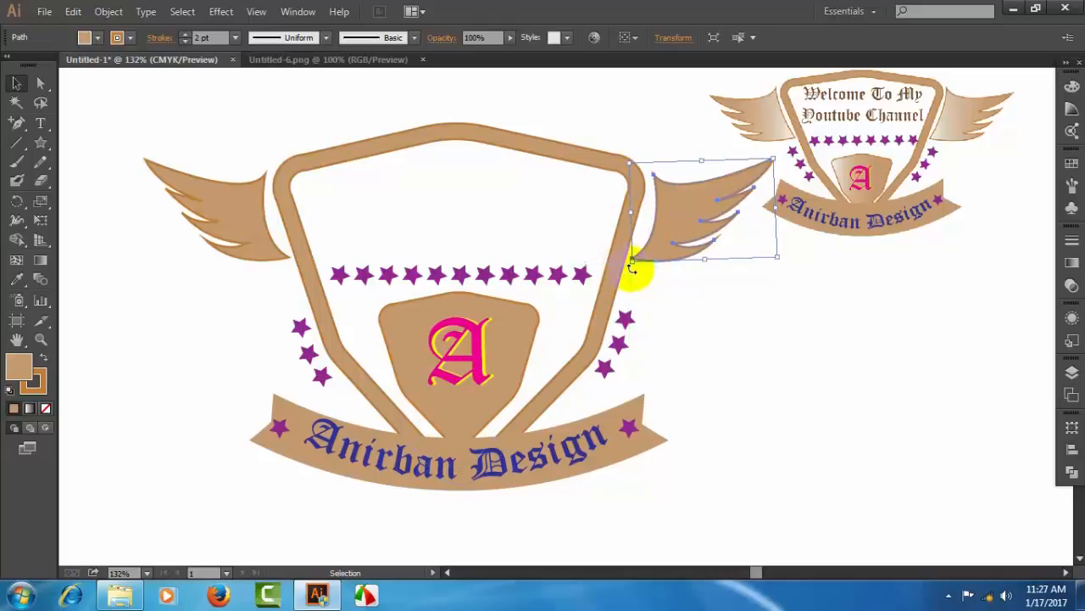
left_click(702, 329)
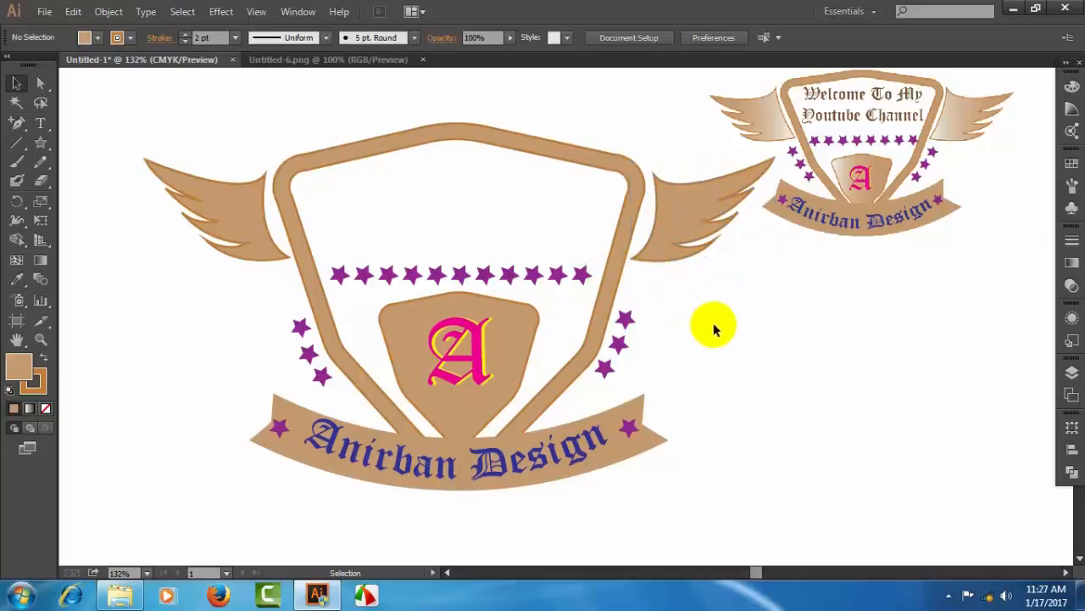
left_click(932, 107)
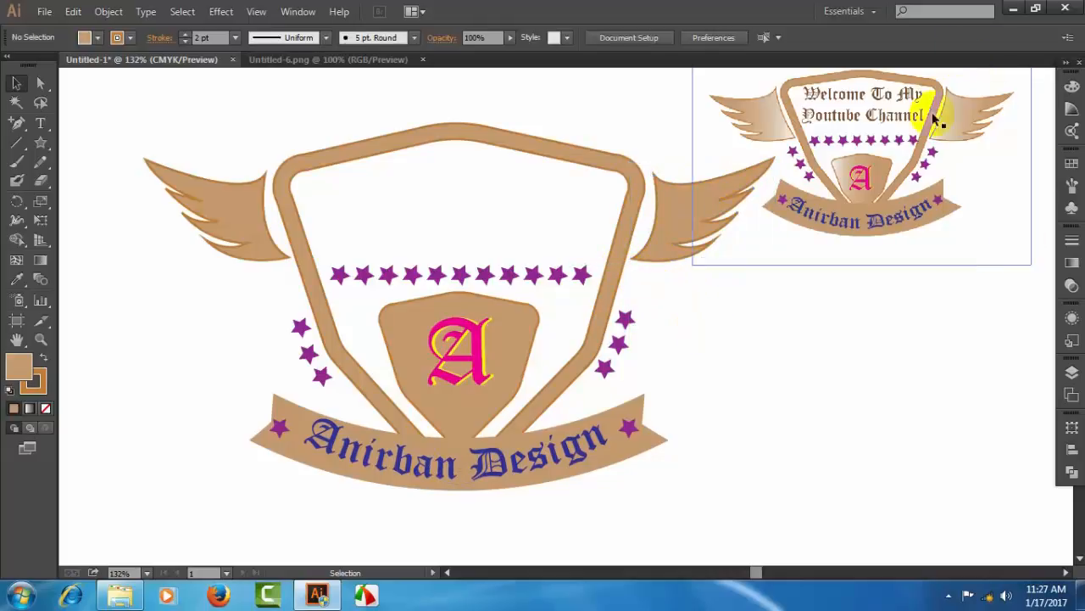
left_click(395, 199)
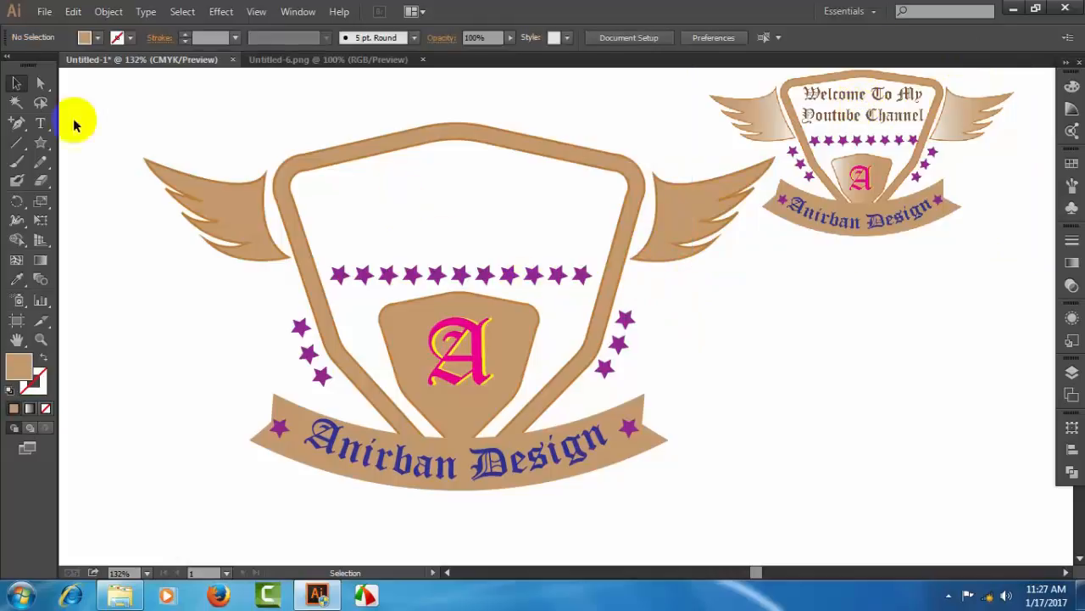
left_click(347, 152)
left_click(388, 204)
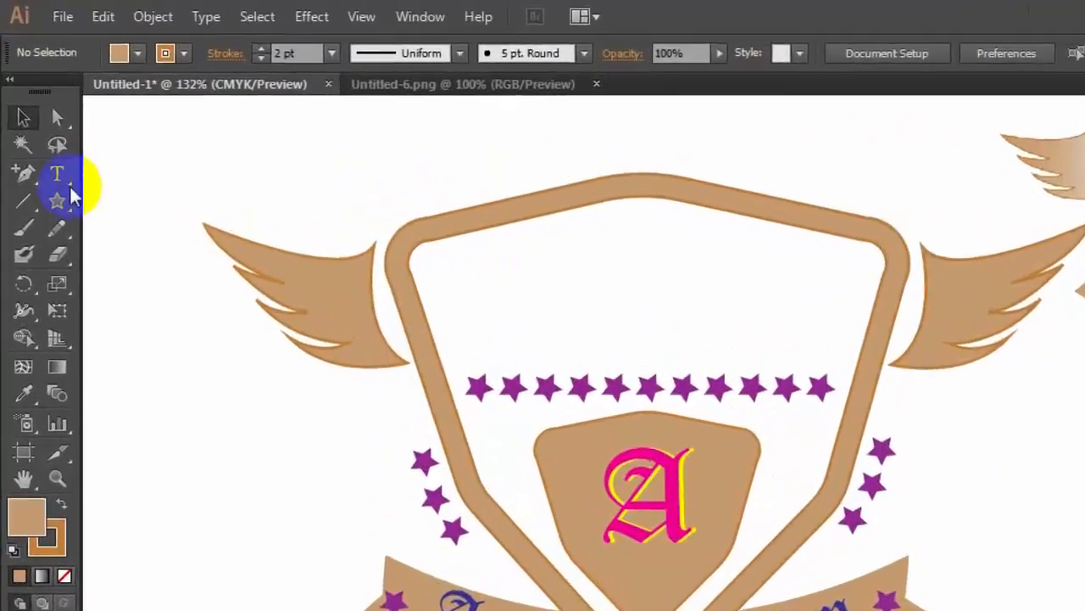
- Add the two-line text "Welcome To My" / "Youtube Channel" in Old English Text MT inside the upper shield
left_click(40, 123)
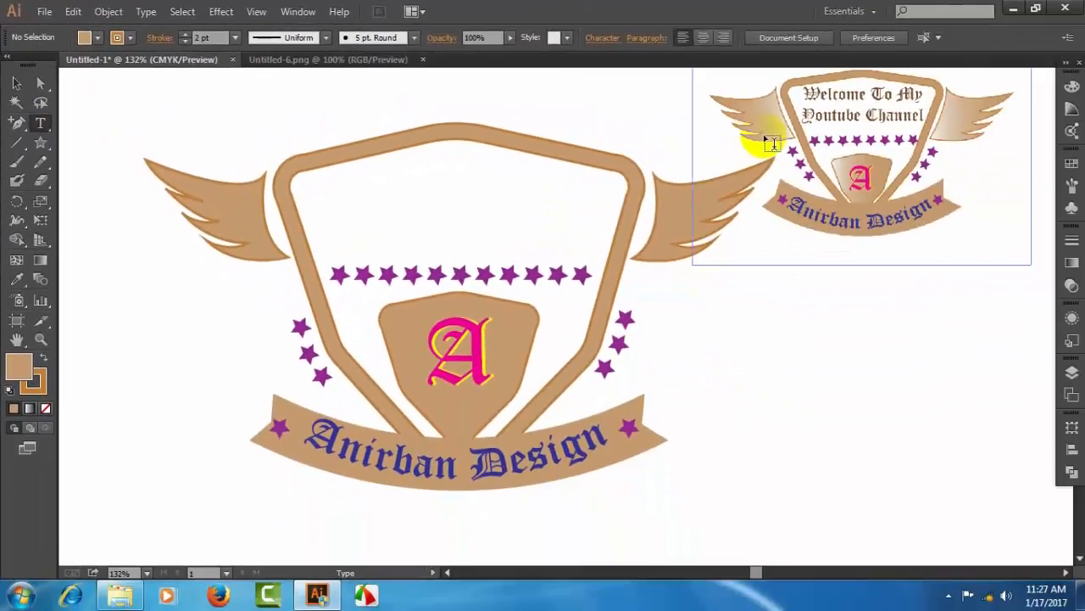
left_click(332, 197)
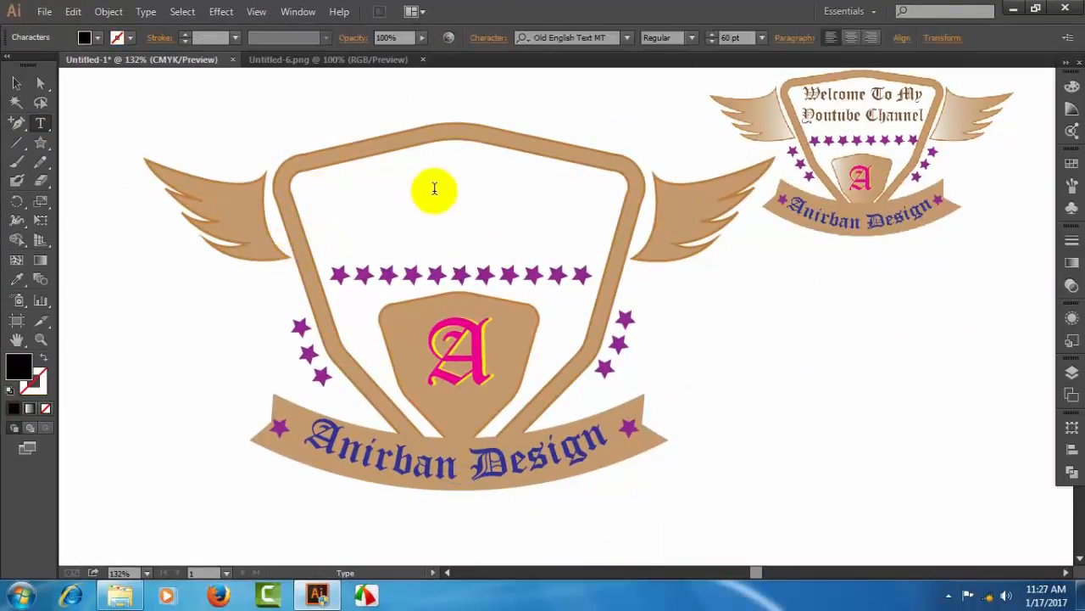
type("Wel")
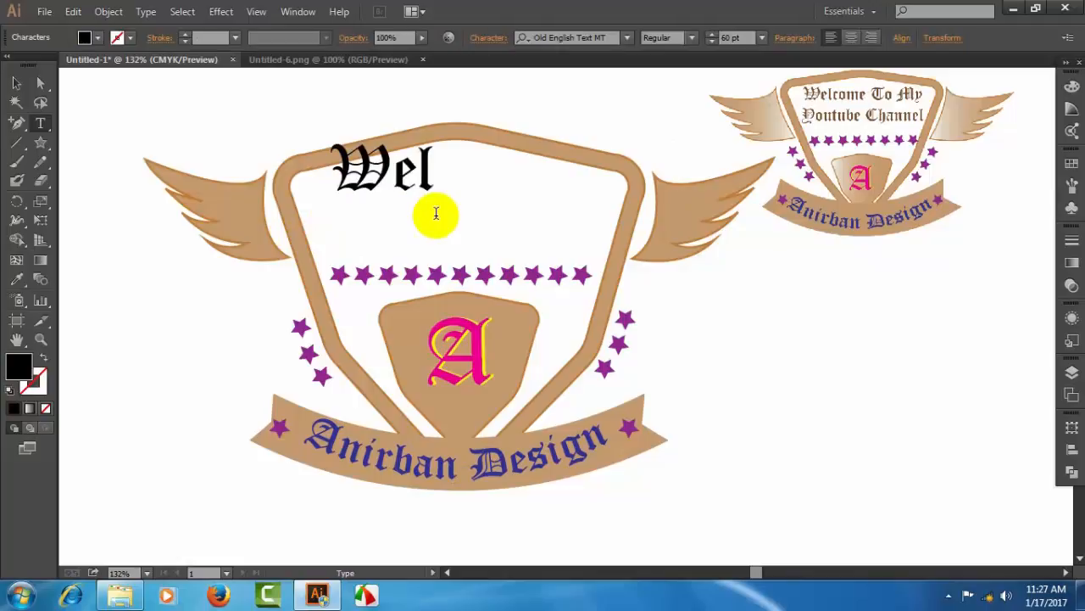
type("come")
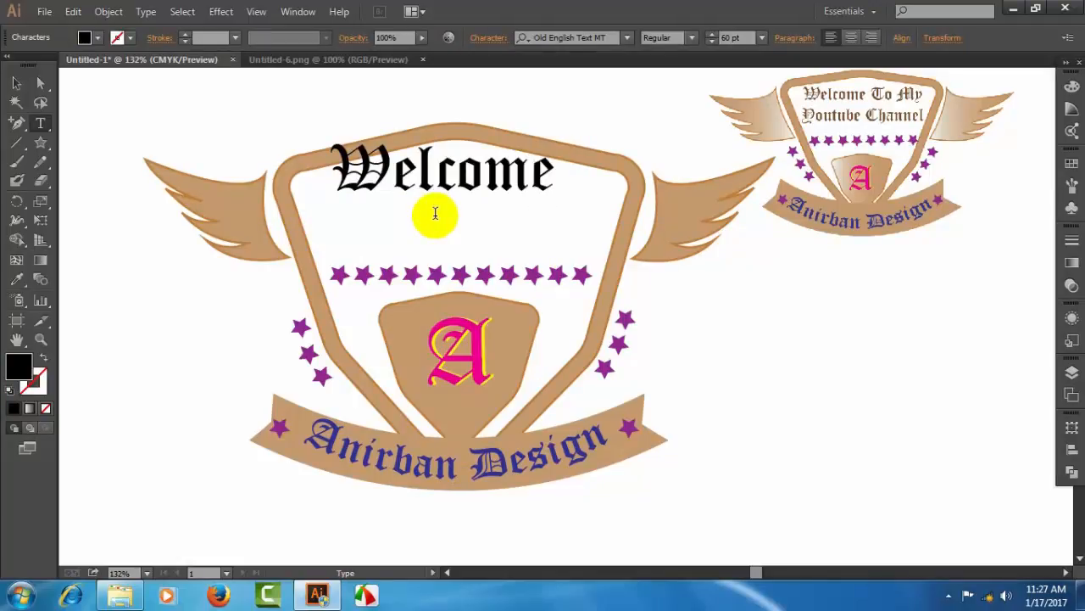
type(" To")
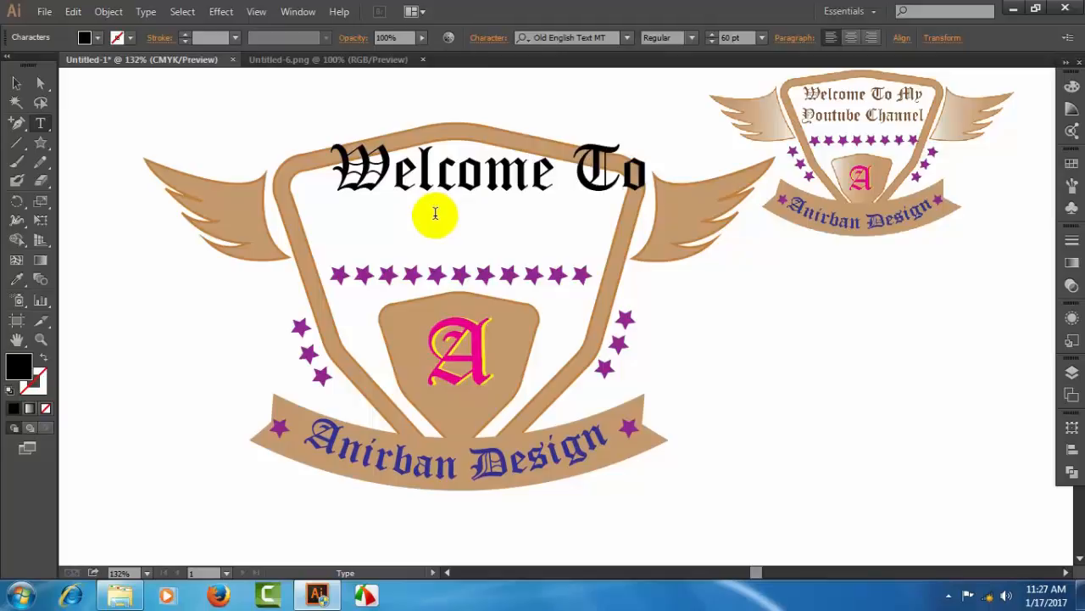
type(" My ")
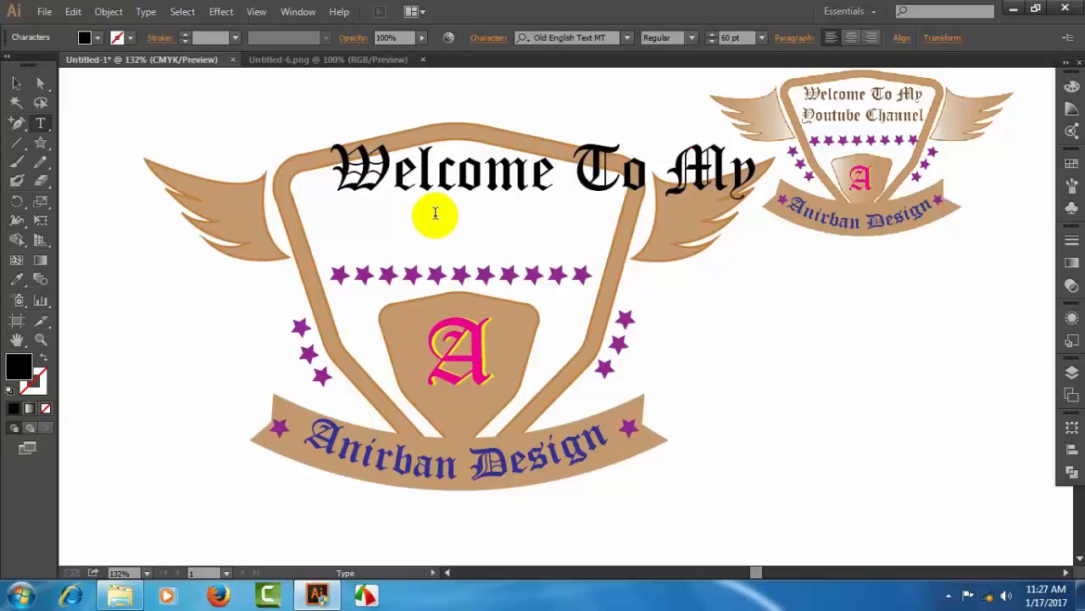
type("Youtube")
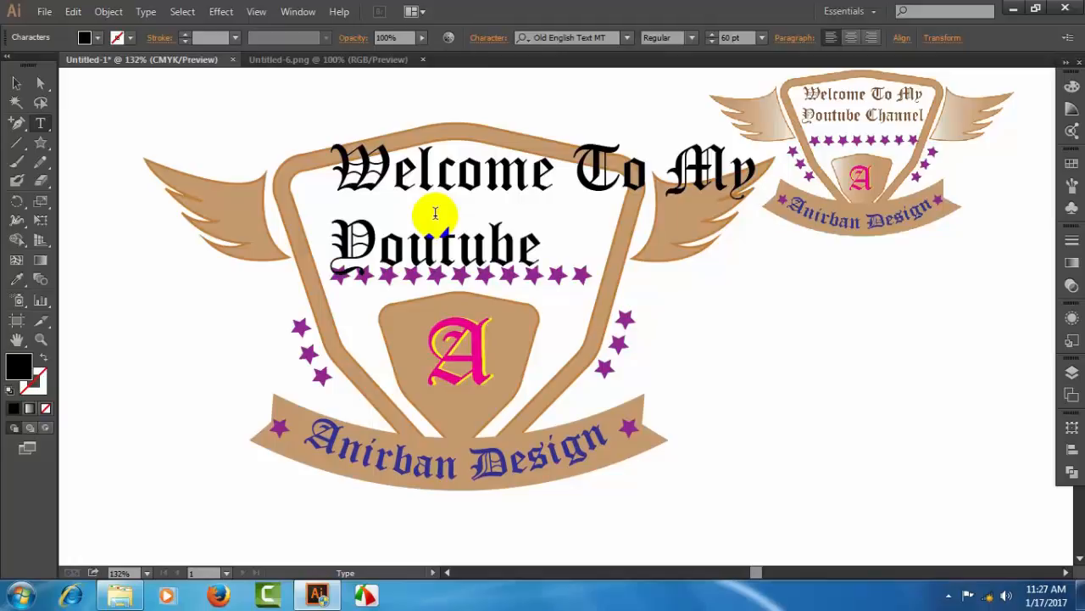
type(" Channel")
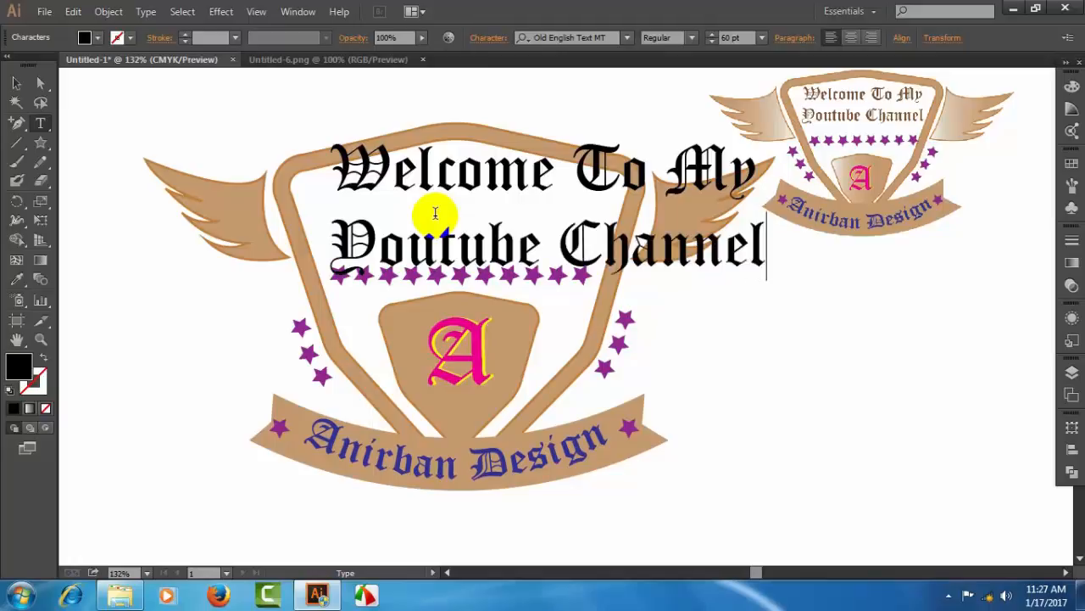
- Scale the welcome text down to about 34.9 pt and centre it inside the shield above the row of stars
left_click(16, 83)
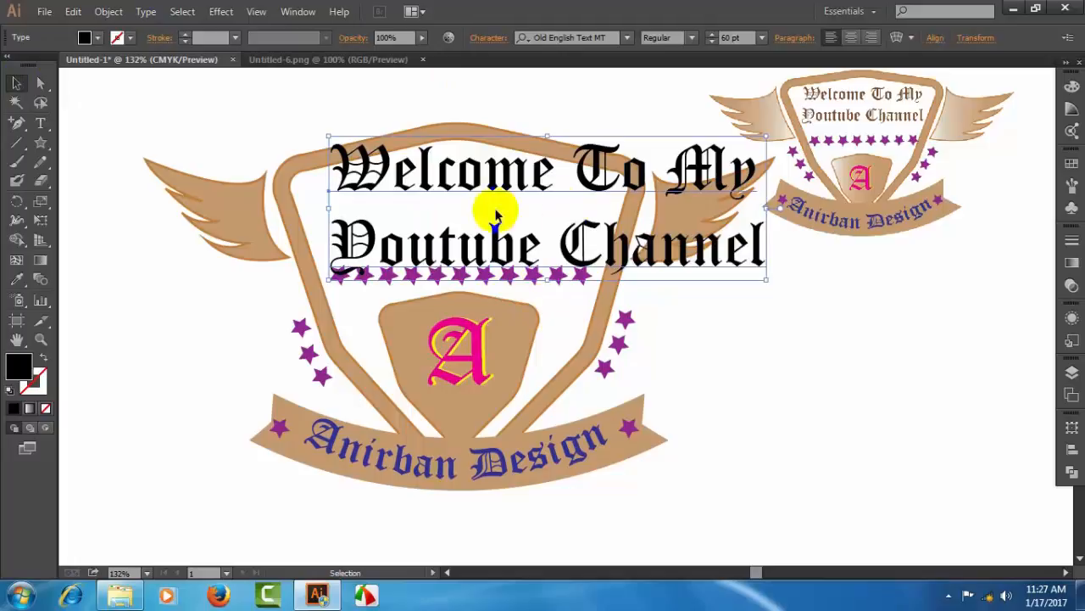
left_click_drag(466, 172, 428, 178)
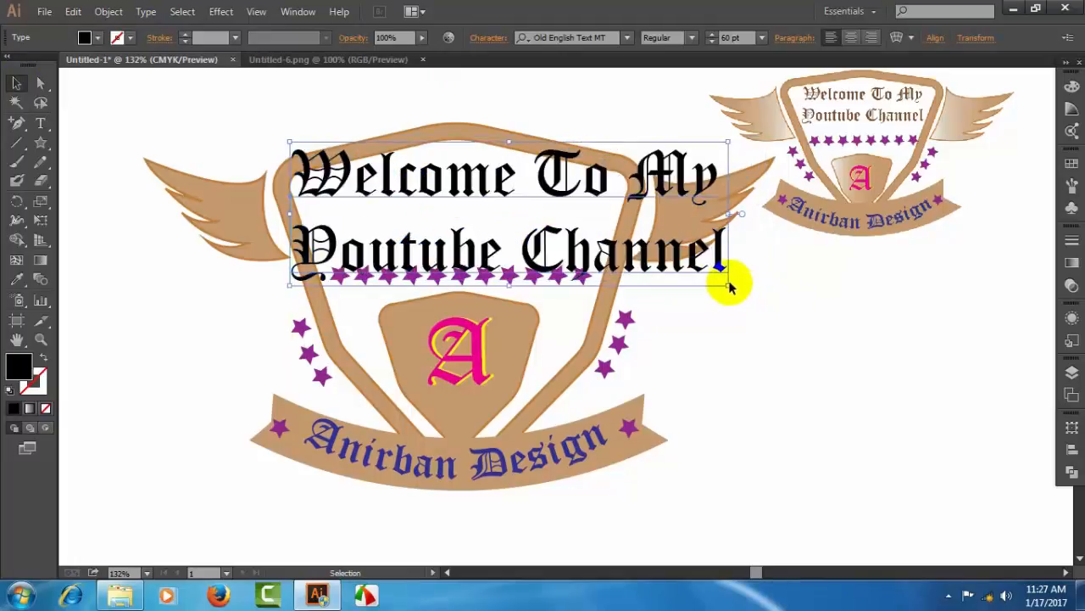
left_click_drag(728, 287, 545, 224)
left_click_drag(443, 160, 490, 185)
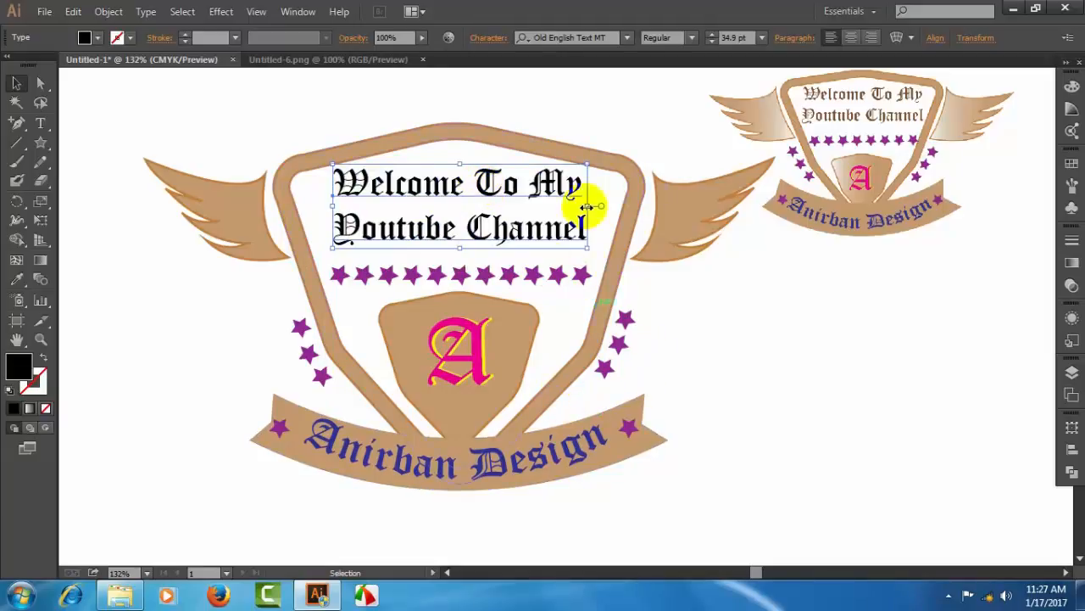
- Fill the welcome text with a dark brown swatch matching the reference logo, and deselect it
left_click(1071, 163)
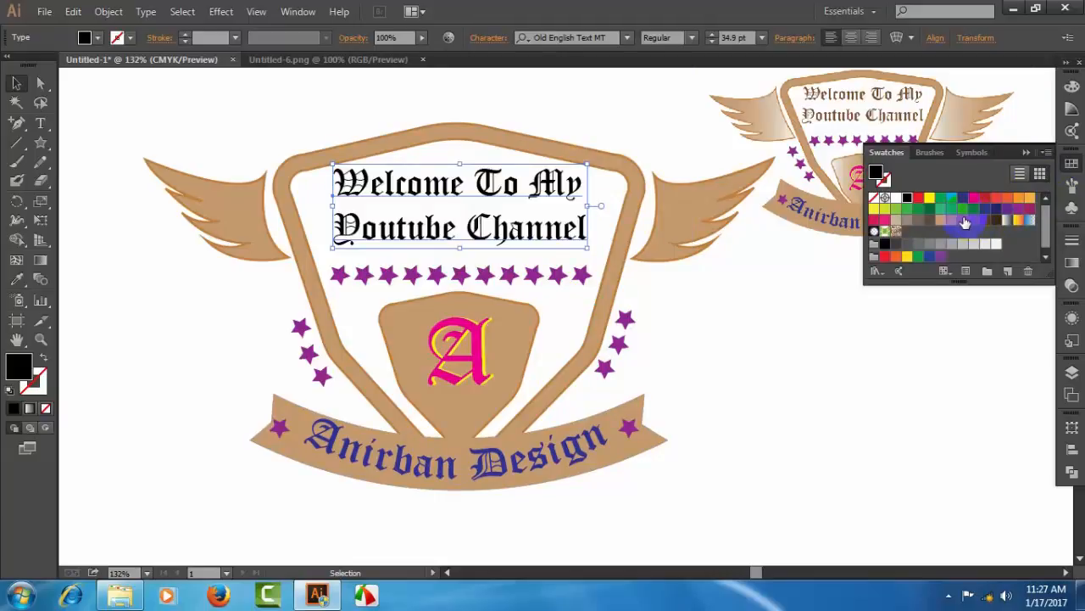
left_click(965, 221)
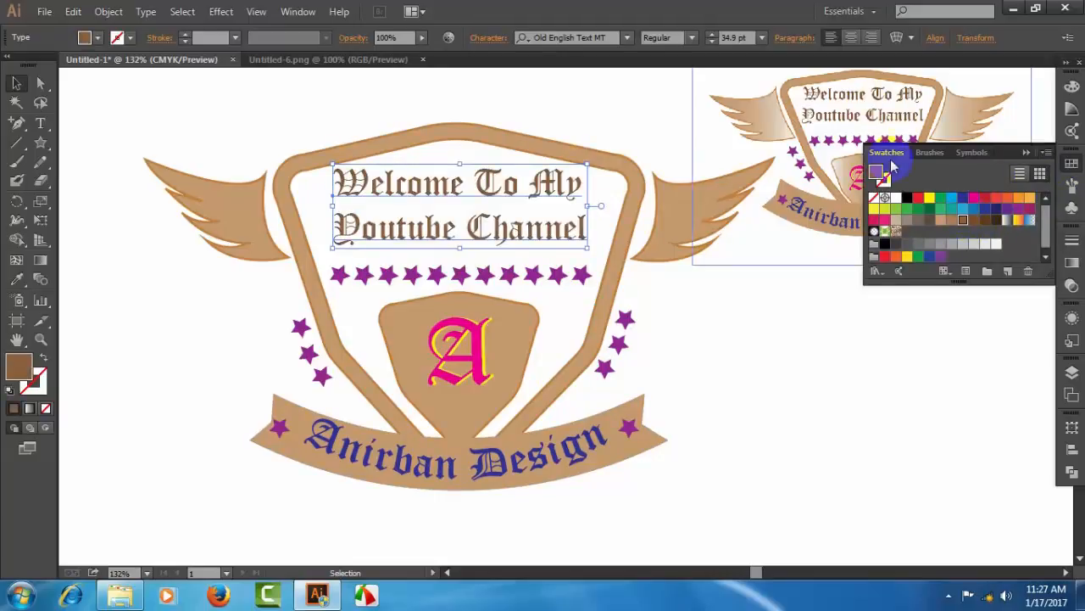
left_click(975, 222)
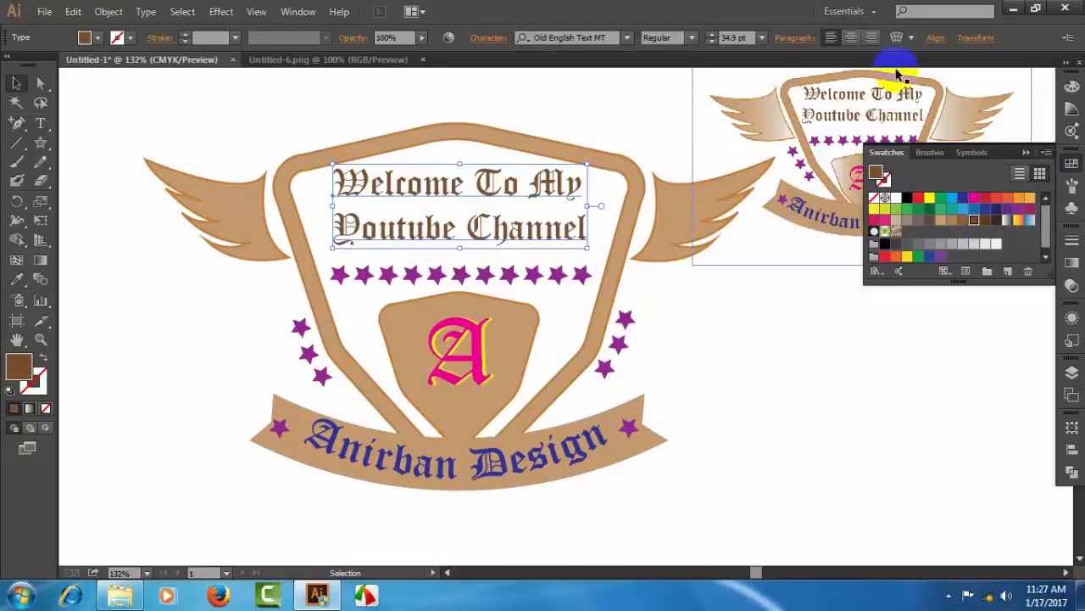
left_click(795, 418)
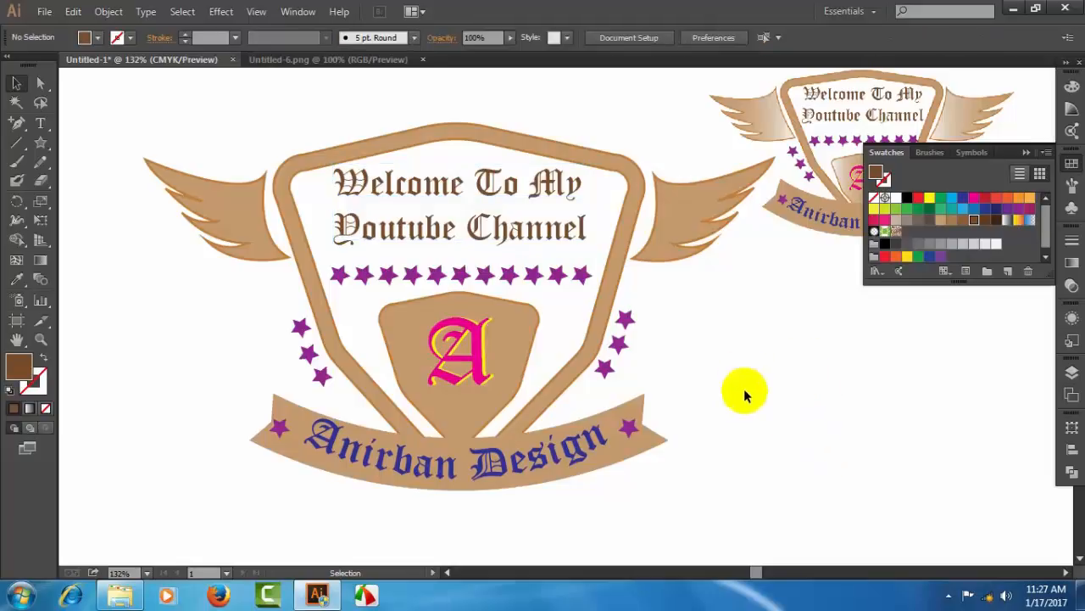
left_click(1026, 151)
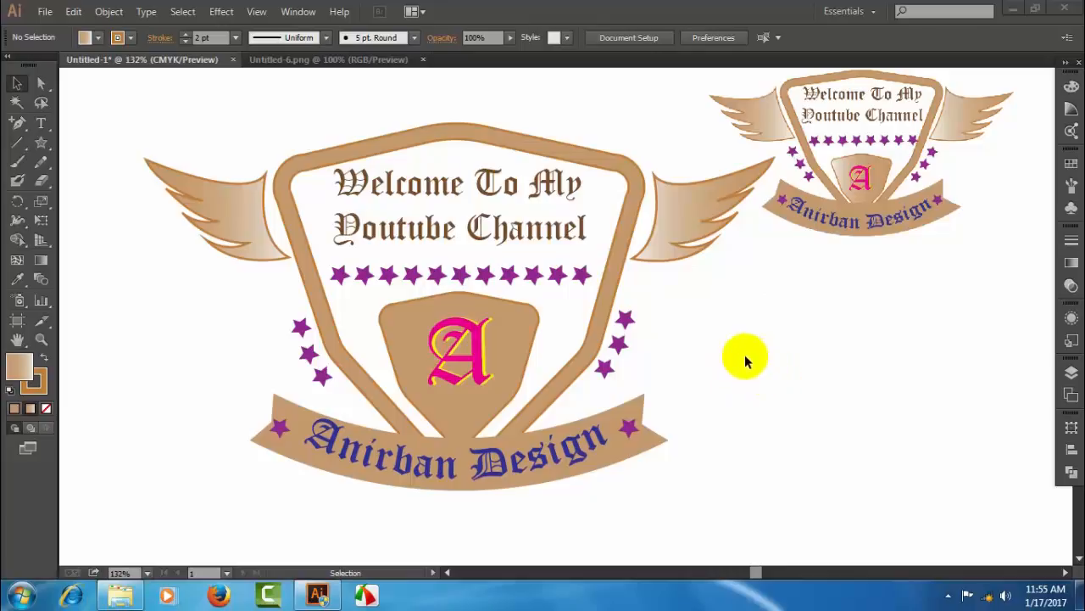
left_click(947, 594)
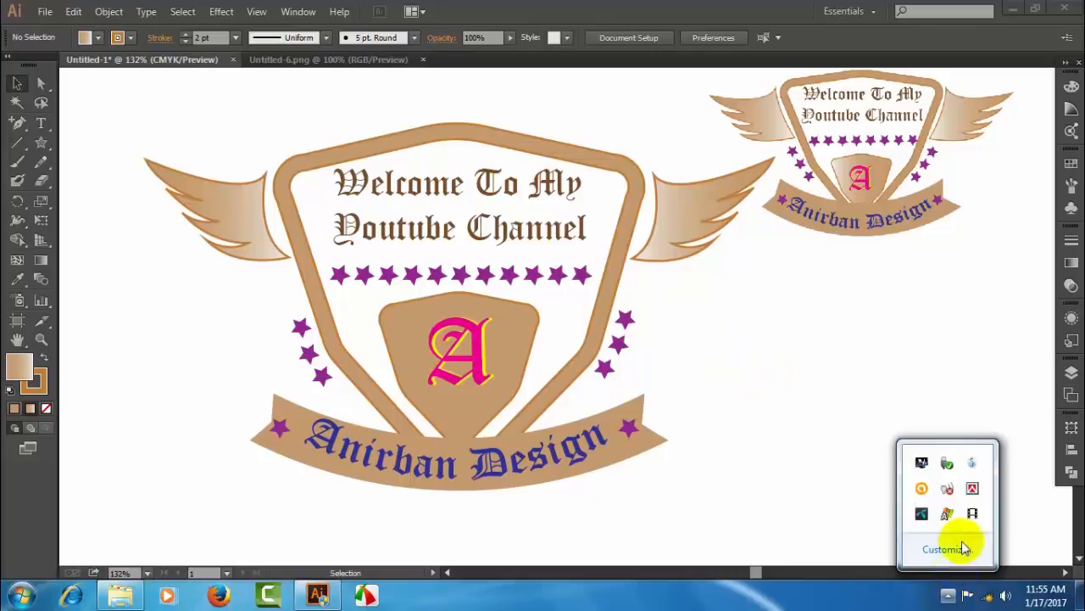